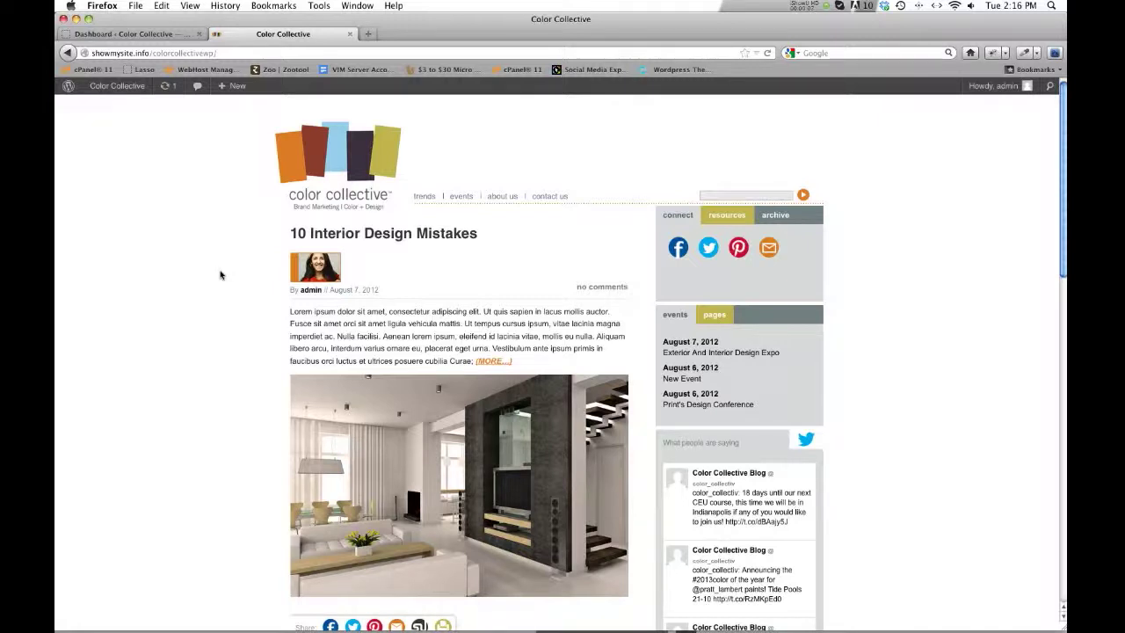
Scroll through the blog's front page posts, then bring up the Color Collective admin Dashboard.
{"action": "scroll", "coordinate": [536, 334], "scroll_direction": "down", "scroll_amount": 15}
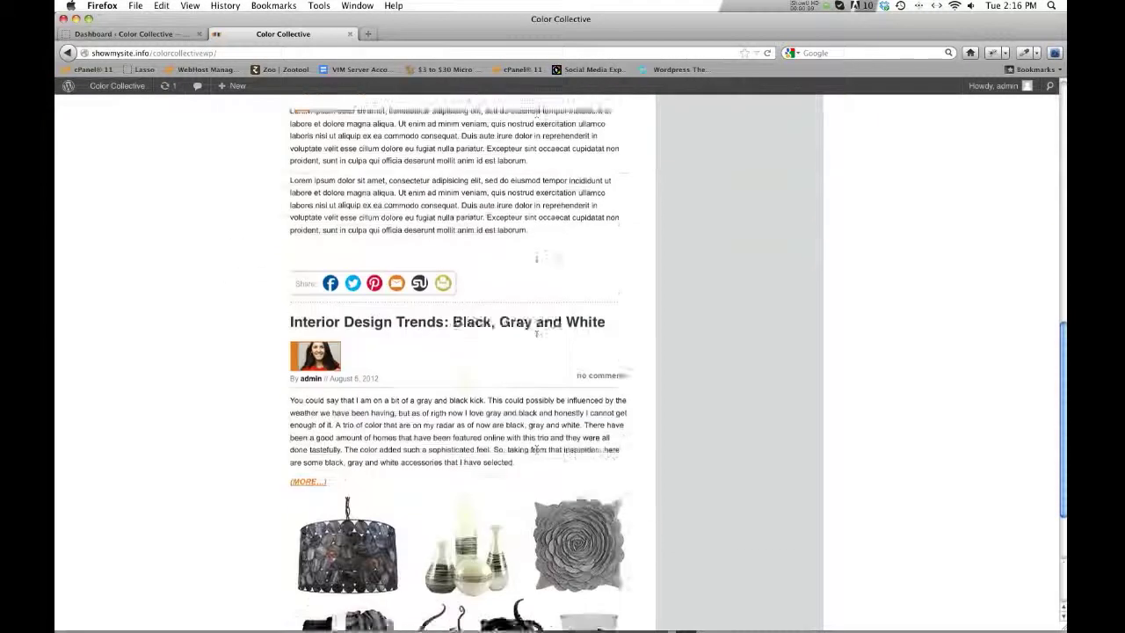
{"action": "scroll", "coordinate": [534, 345], "scroll_direction": "up", "scroll_amount": 15}
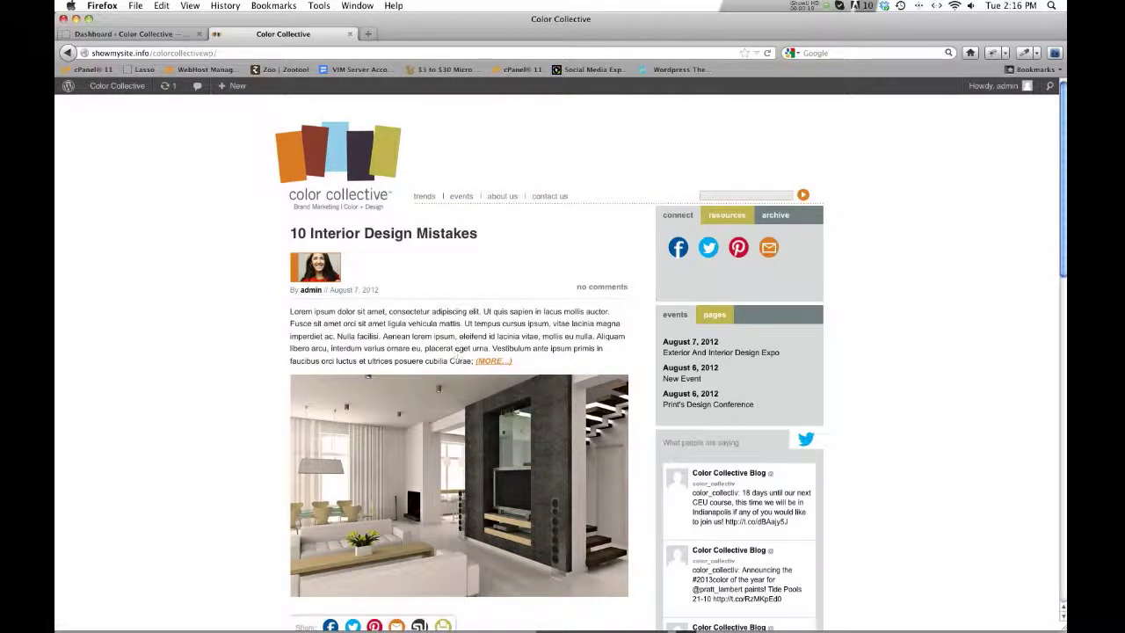
{"action": "left_click", "coordinate": [165, 34]}
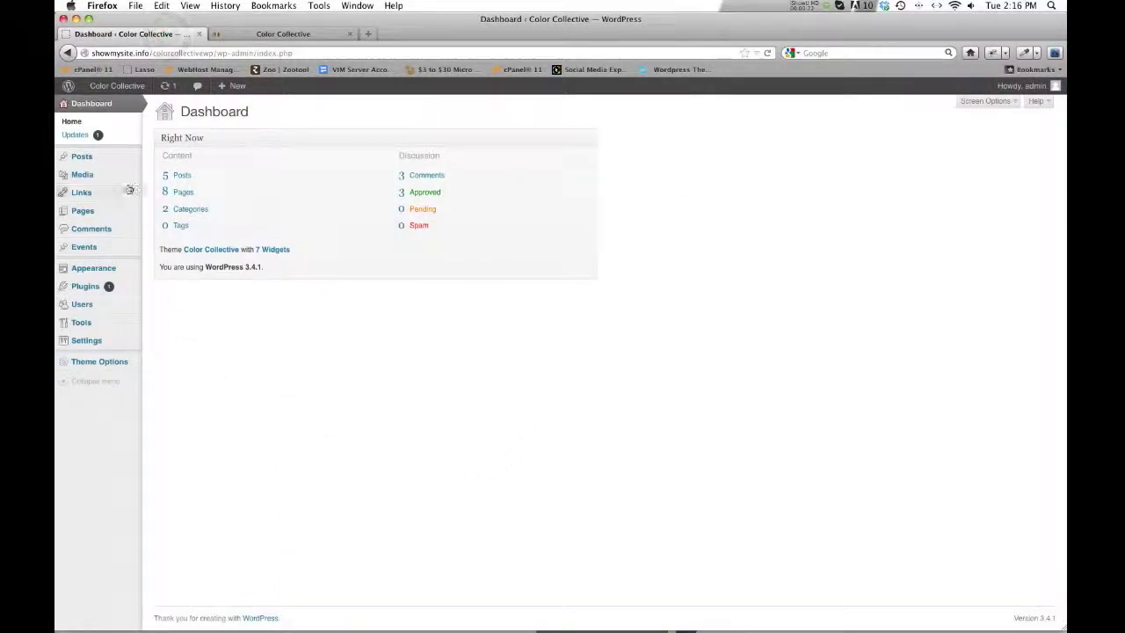
Start a new post via Posts > Add New, glance at the front page, and return to the editor.
{"action": "left_click", "coordinate": [93, 160]}
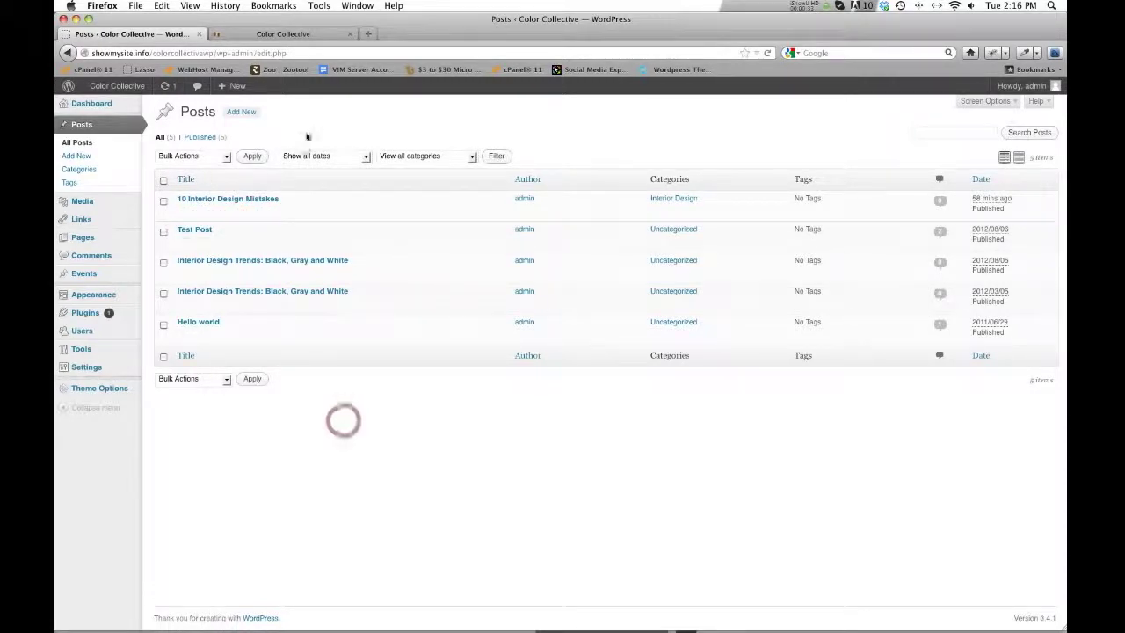
{"action": "left_click", "coordinate": [242, 113]}
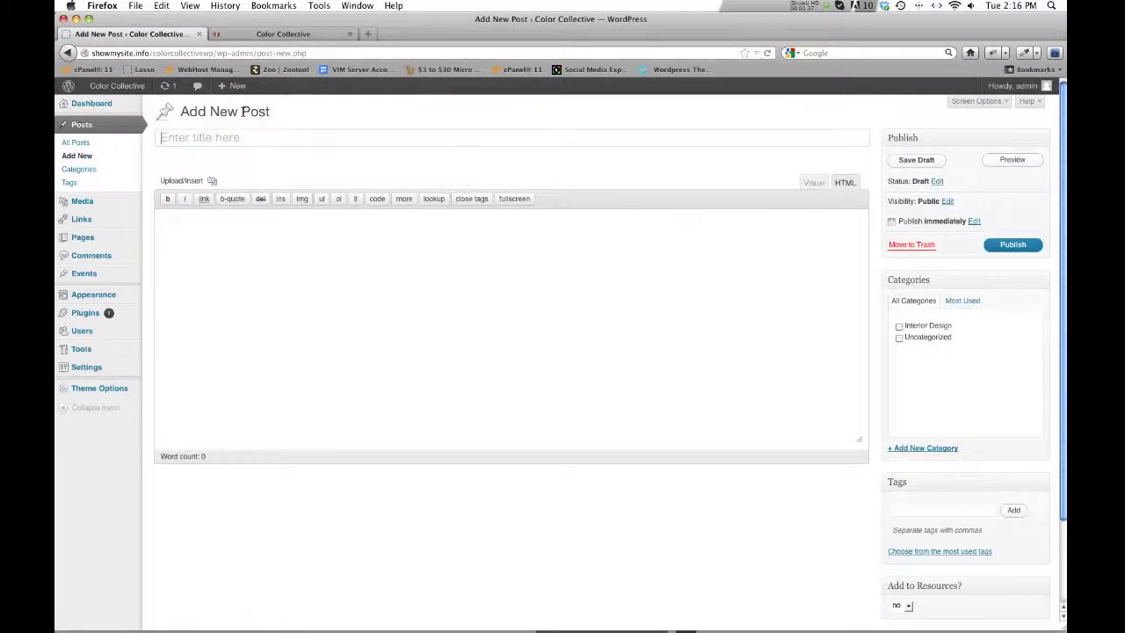
{"action": "left_click", "coordinate": [243, 35]}
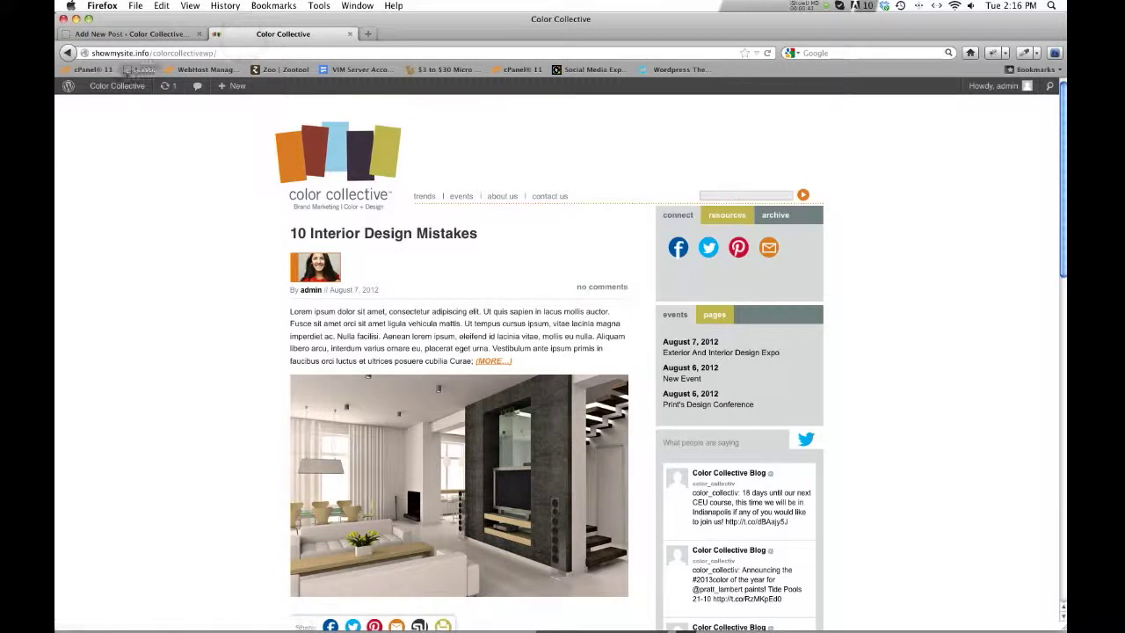
{"action": "left_click", "coordinate": [125, 35]}
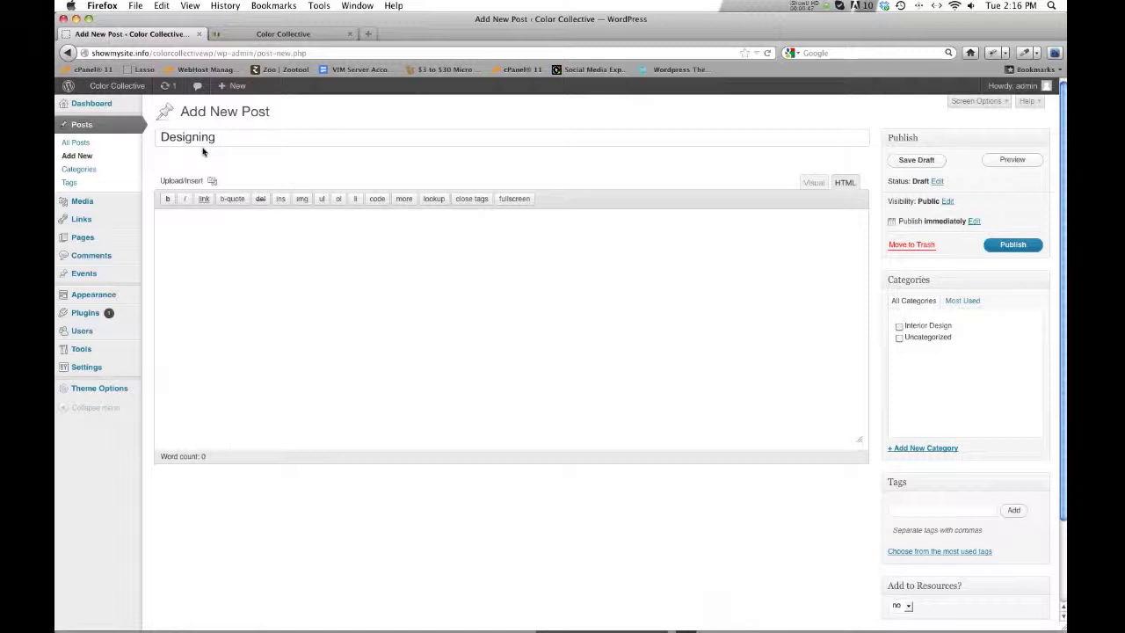
Title the post 'Designing and Building is Fun' so the draft saves, and switch to visual mode.
{"action": "type", "text": "Designing and Building is Fun"}
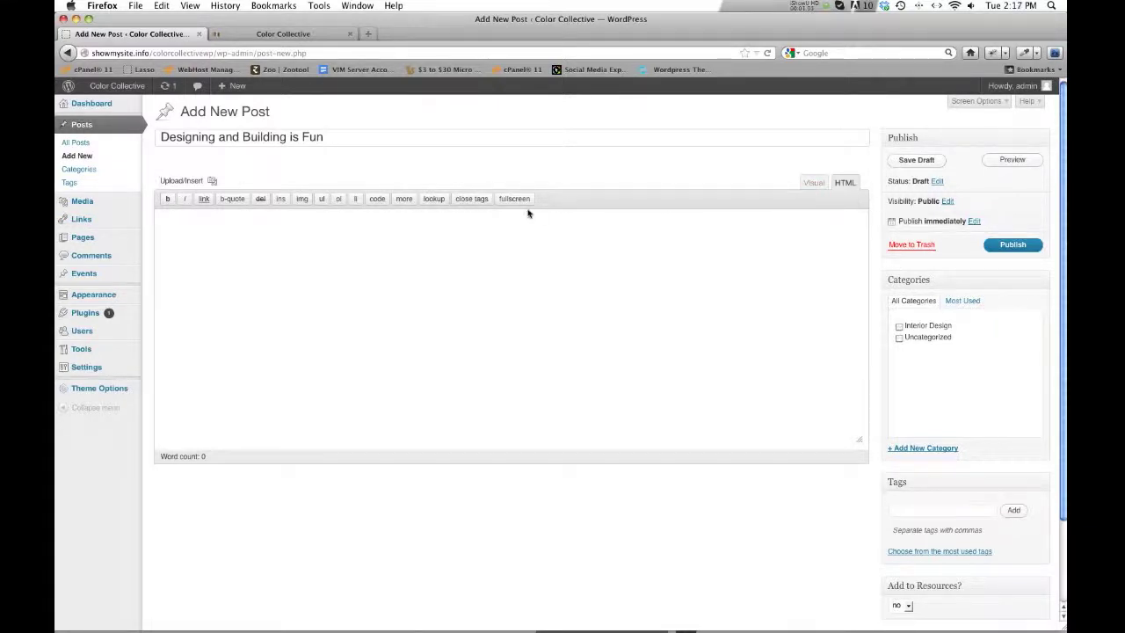
{"action": "left_click", "coordinate": [710, 207]}
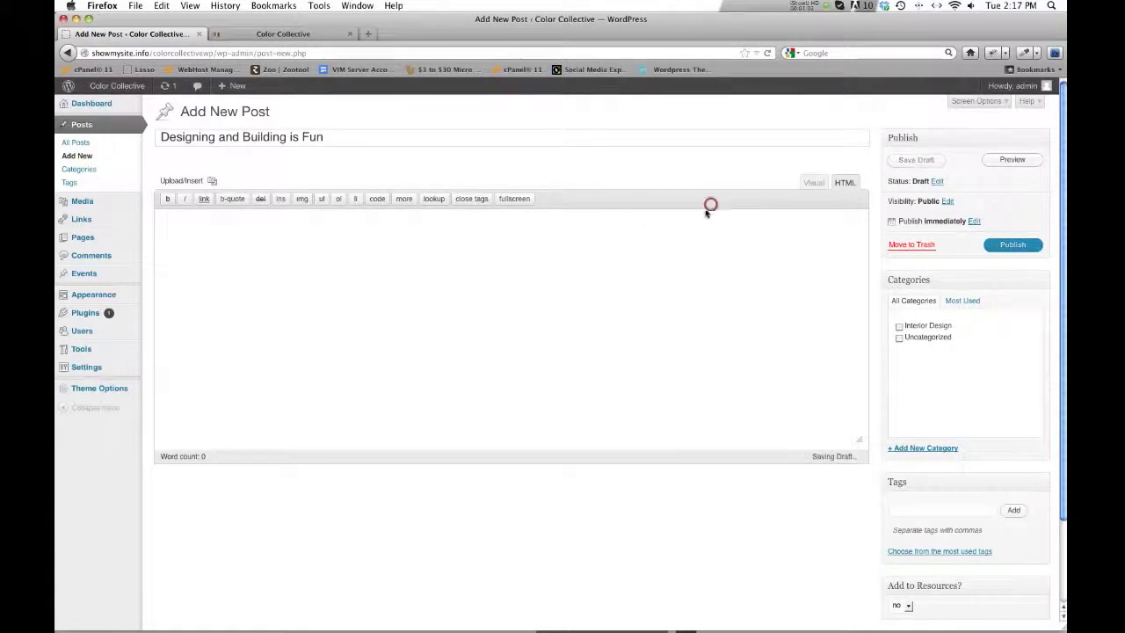
{"action": "left_click", "coordinate": [765, 173]}
In the visual editor with Kitchen Sink hidden, type a line of sample text into the body.
{"action": "left_click", "coordinate": [809, 184]}
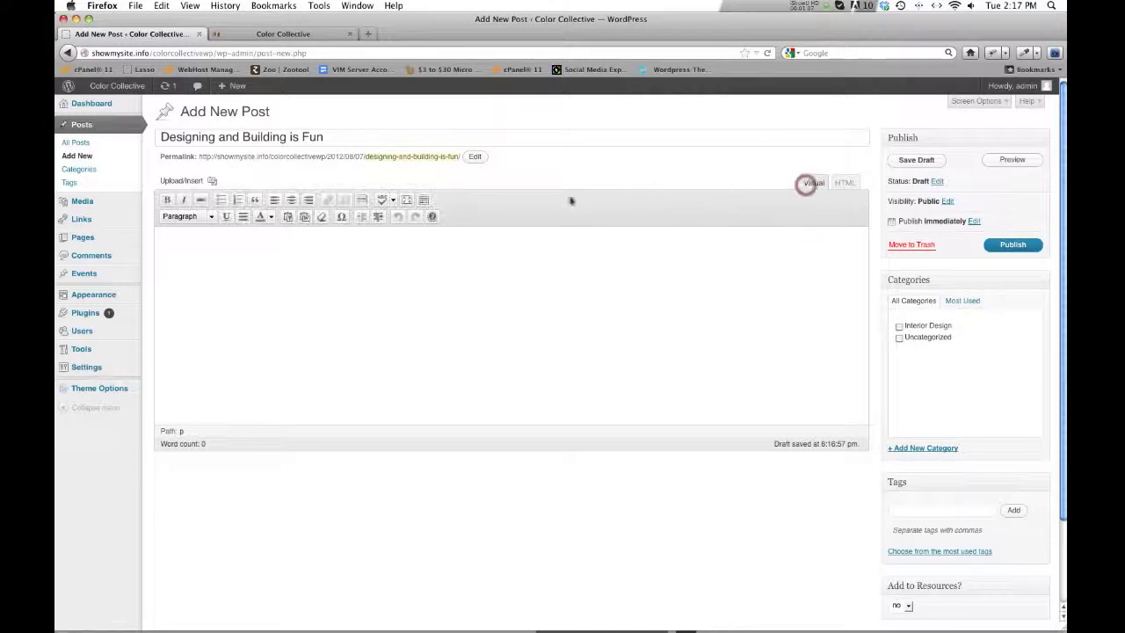
{"action": "left_click", "coordinate": [423, 200]}
{"action": "left_click", "coordinate": [421, 200]}
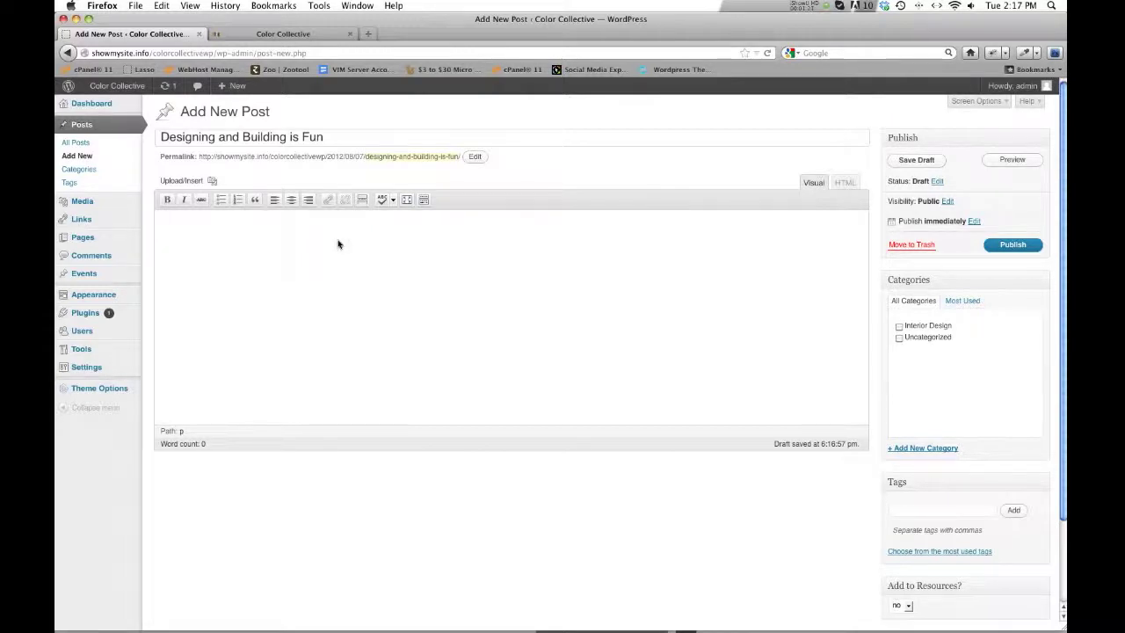
{"action": "type", "text": "sjfklsjfldsf jslkfjds"}
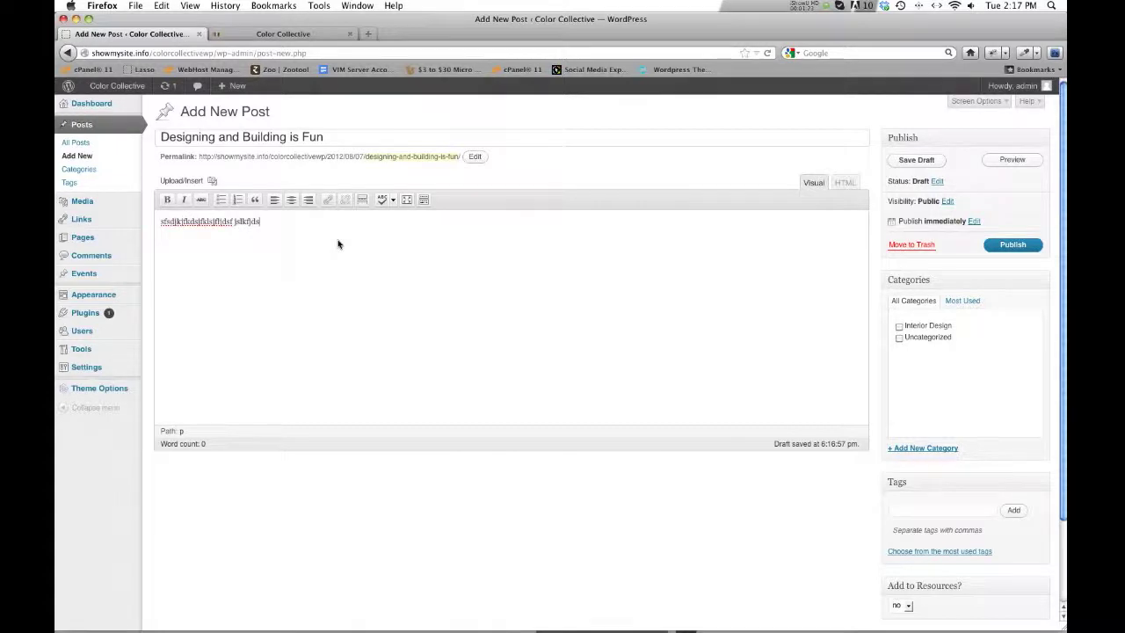
Make the first sample word bold, then apply and remove Blockquote on the line.
{"action": "double_click", "coordinate": [202, 222]}
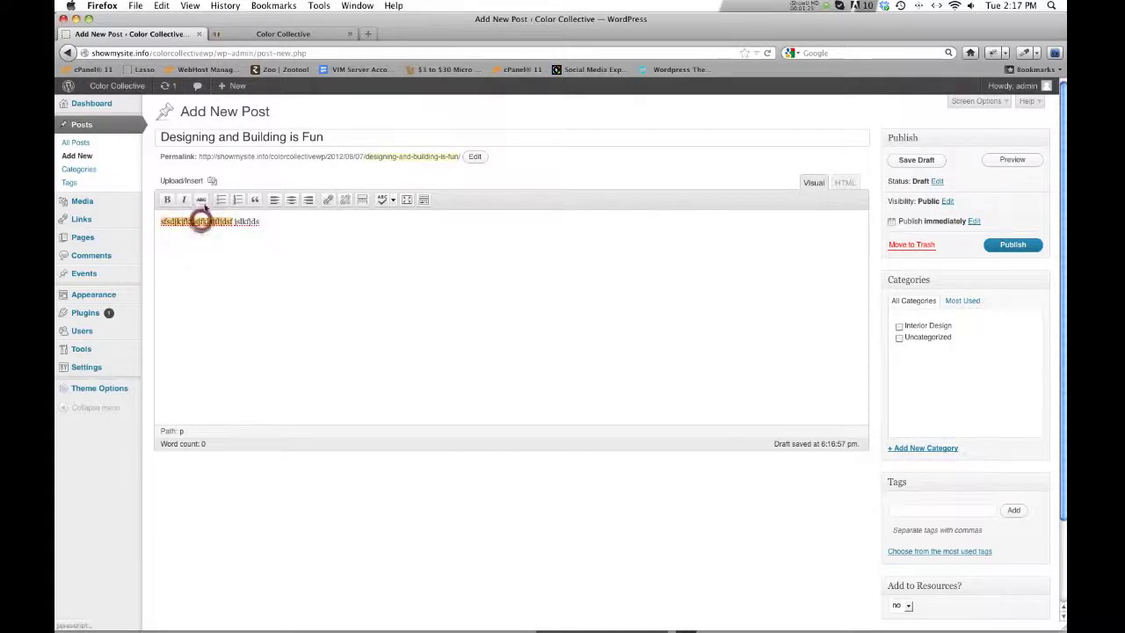
{"action": "left_click", "coordinate": [167, 201]}
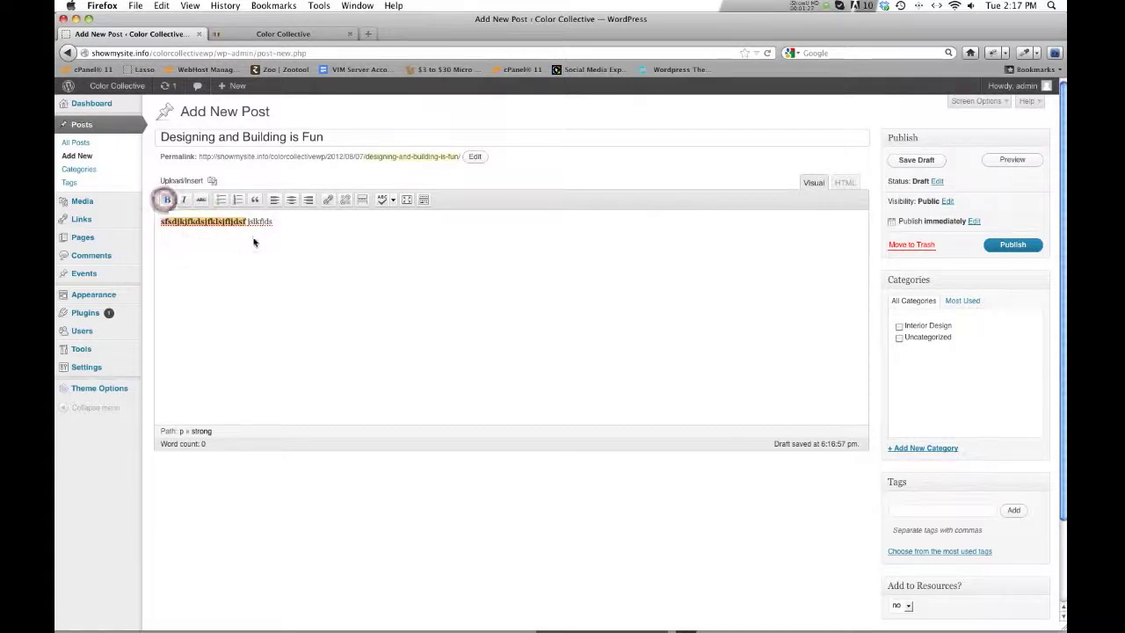
{"action": "left_click", "coordinate": [254, 236]}
{"action": "double_click", "coordinate": [260, 221]}
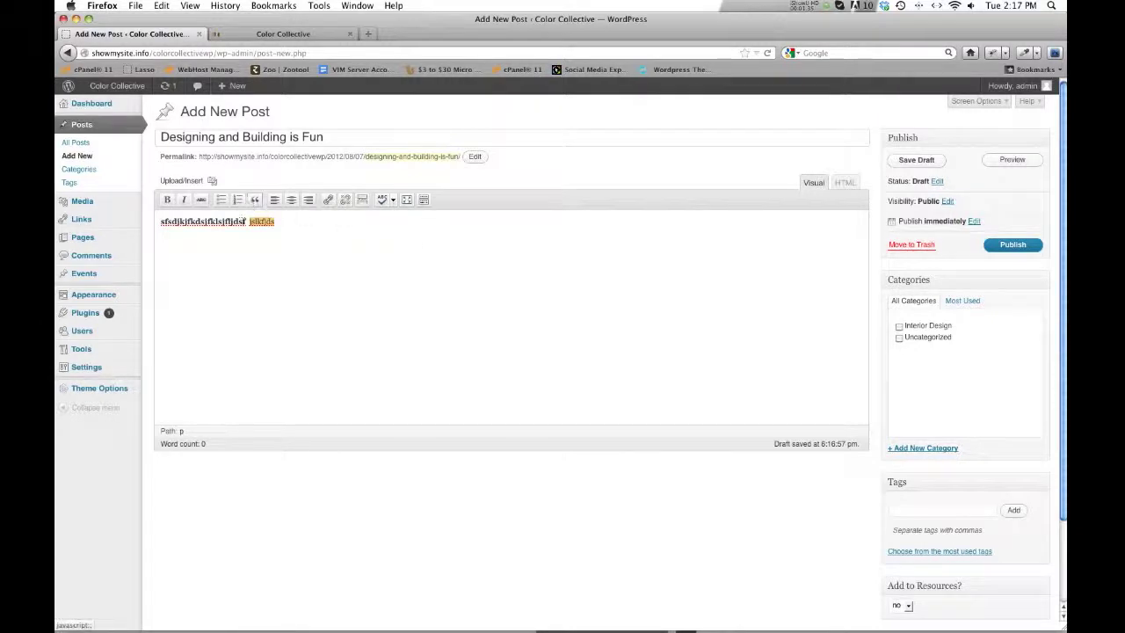
{"action": "left_click", "coordinate": [255, 200]}
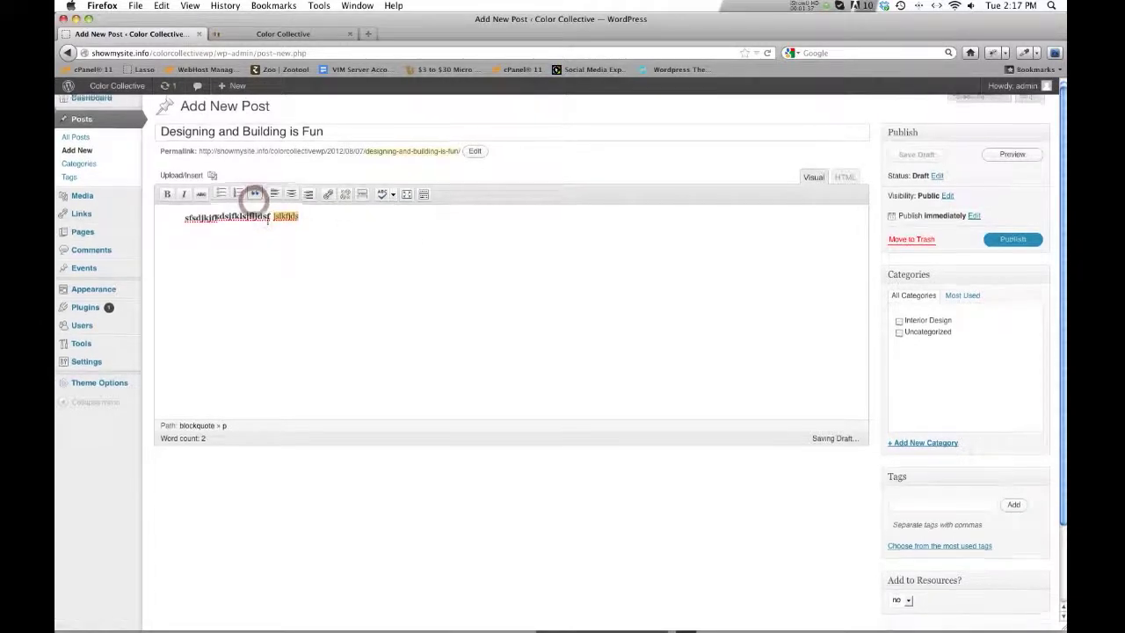
{"action": "left_click", "coordinate": [254, 193]}
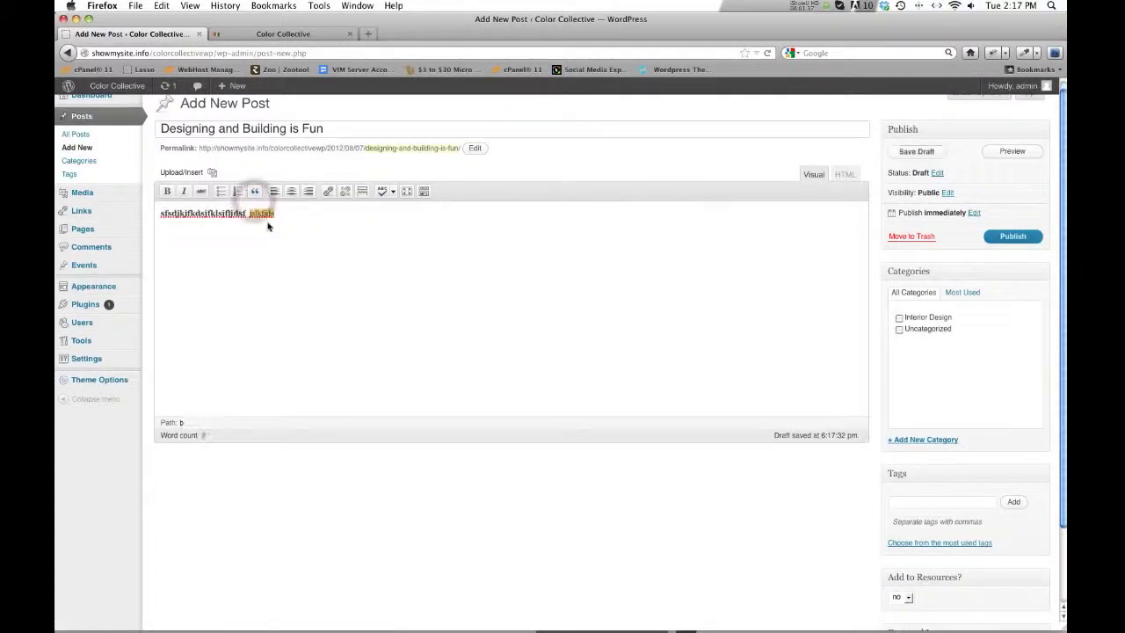
Show the Kitchen Sink row and colour the second sample word orange, also trying underline.
{"action": "left_click", "coordinate": [423, 194]}
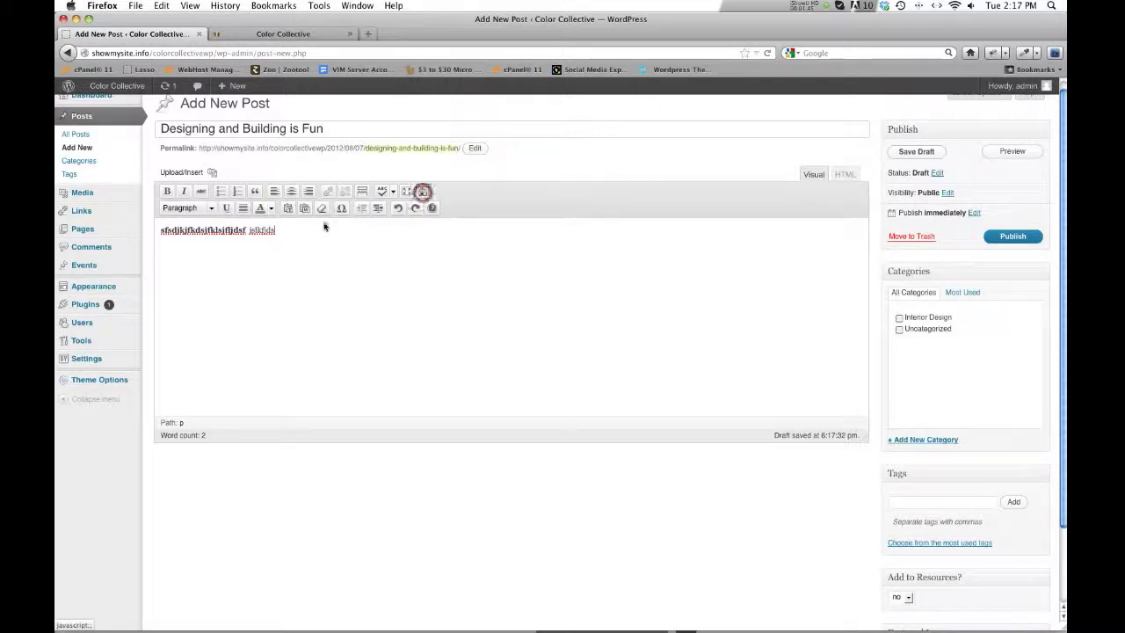
{"action": "left_click", "coordinate": [263, 229]}
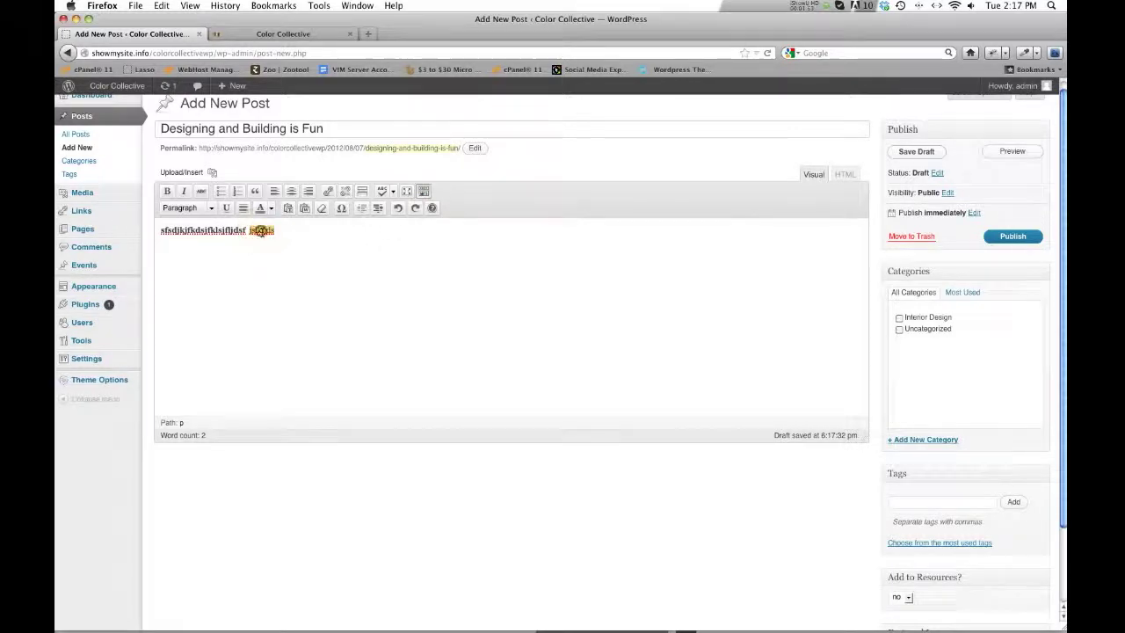
{"action": "left_click", "coordinate": [271, 210]}
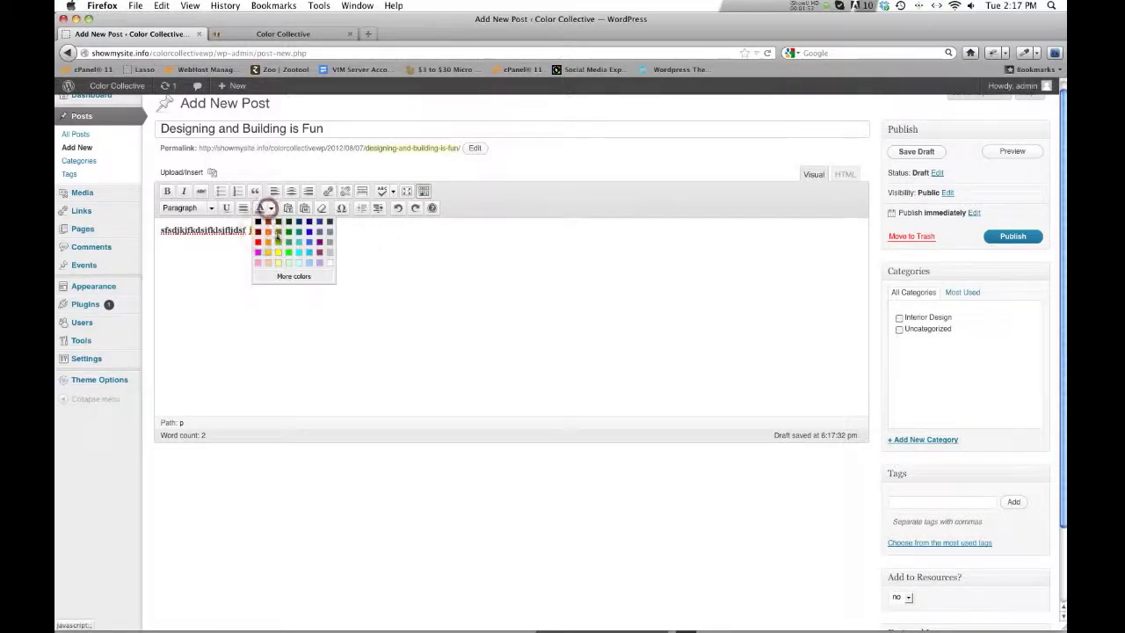
{"action": "left_click", "coordinate": [278, 235]}
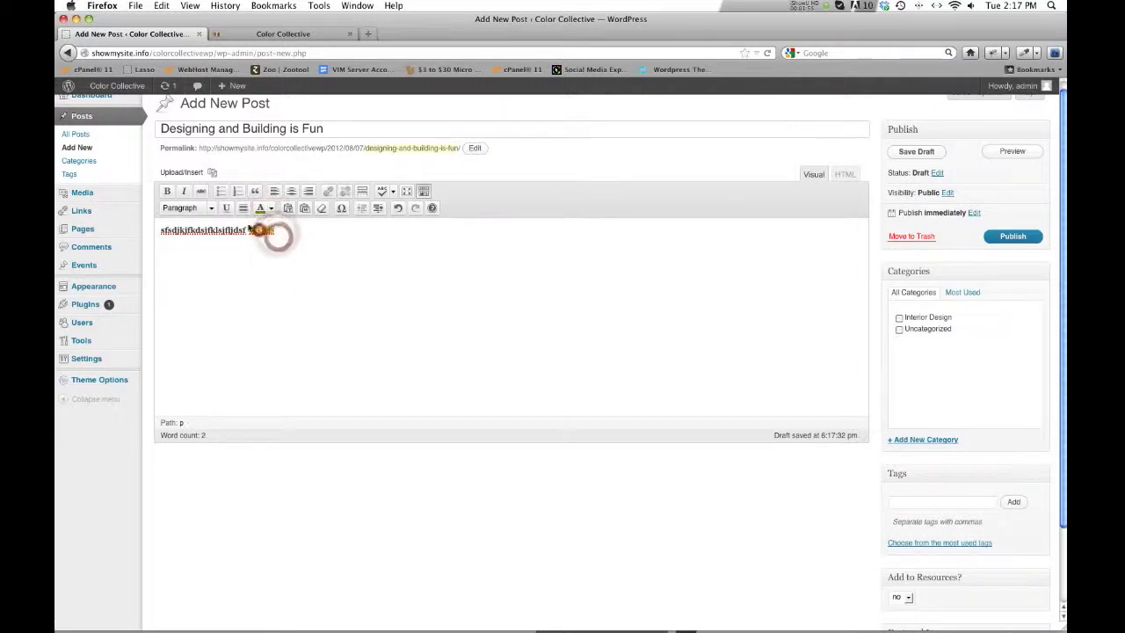
{"action": "left_click", "coordinate": [225, 207]}
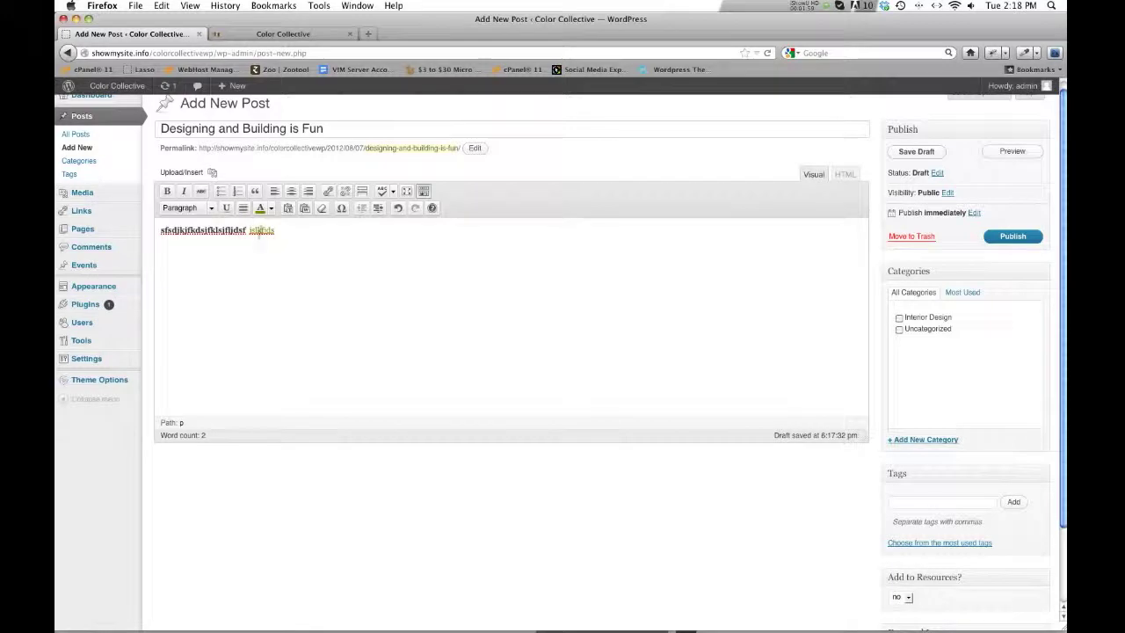
{"action": "double_click", "coordinate": [259, 232]}
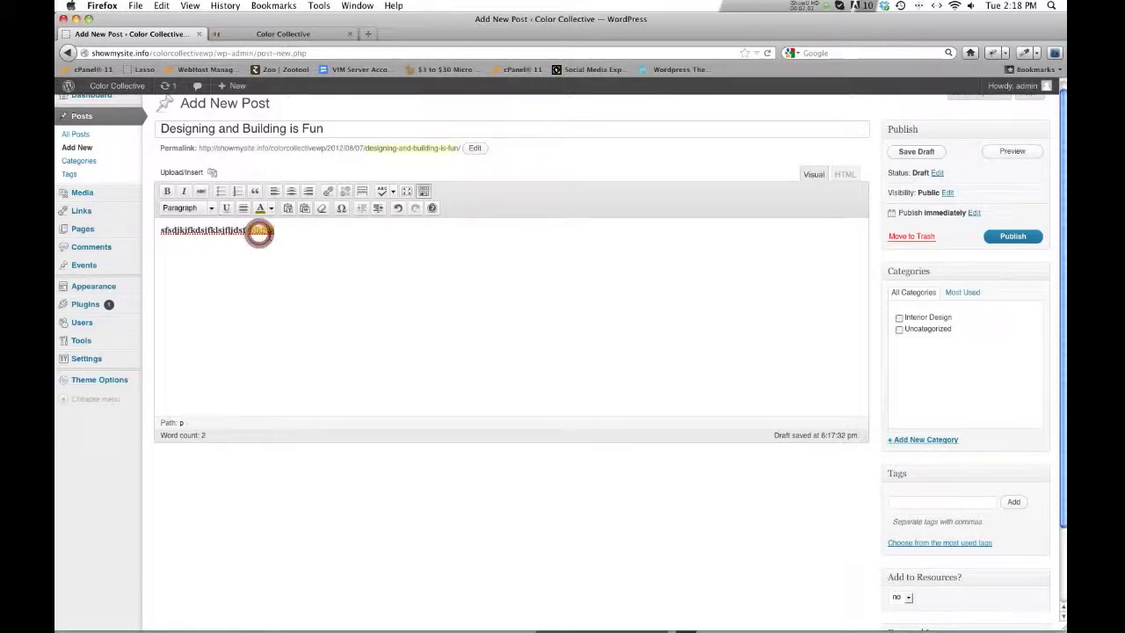
{"action": "left_click", "coordinate": [262, 231]}
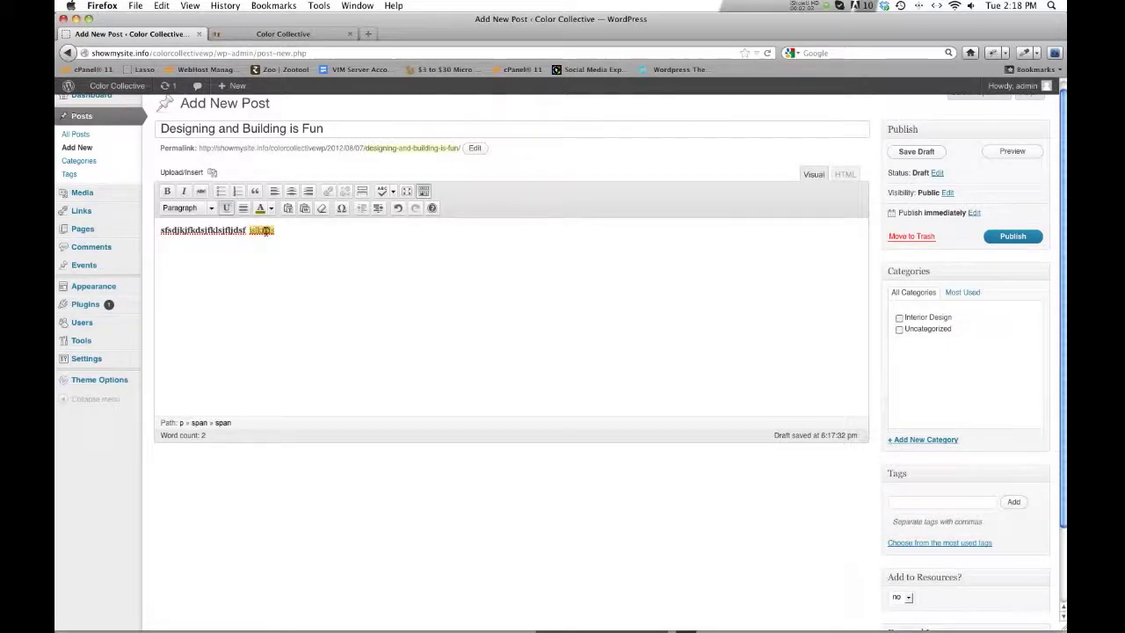
{"action": "double_click", "coordinate": [263, 229]}
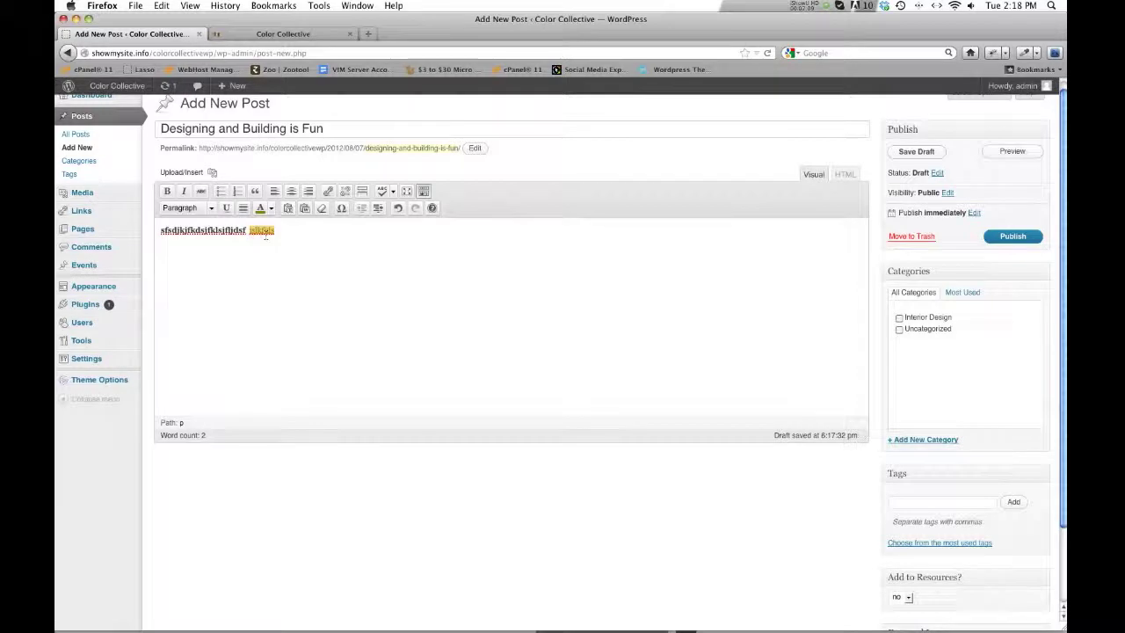
Turn the sample line into a Heading 1, then select and delete it, leaving 0 words.
{"action": "left_click", "coordinate": [211, 207]}
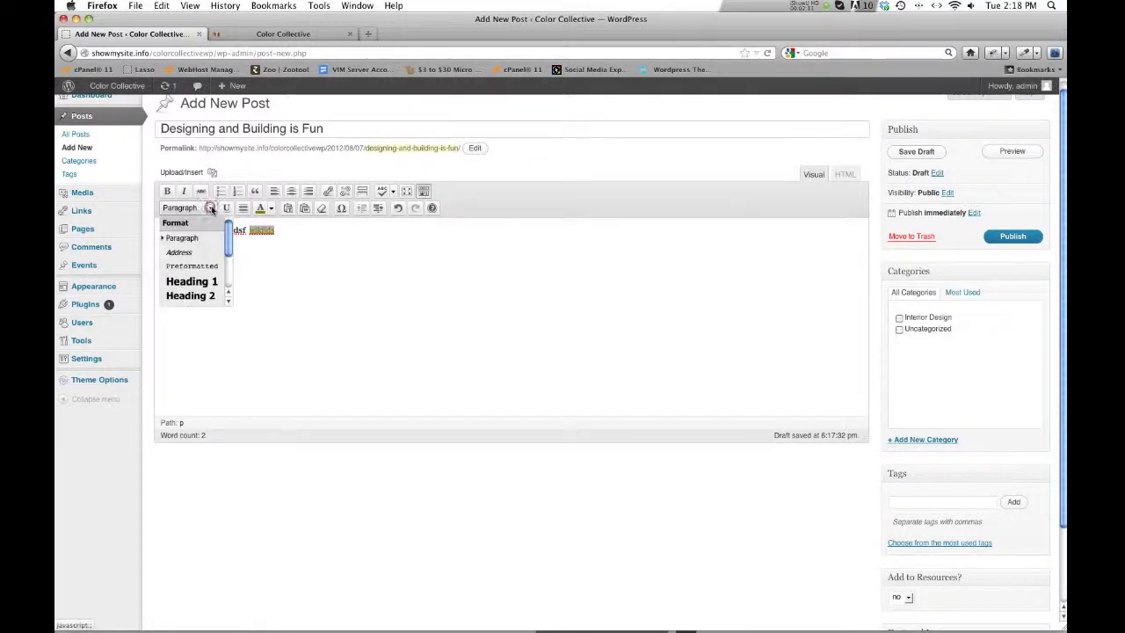
{"action": "left_click", "coordinate": [205, 284]}
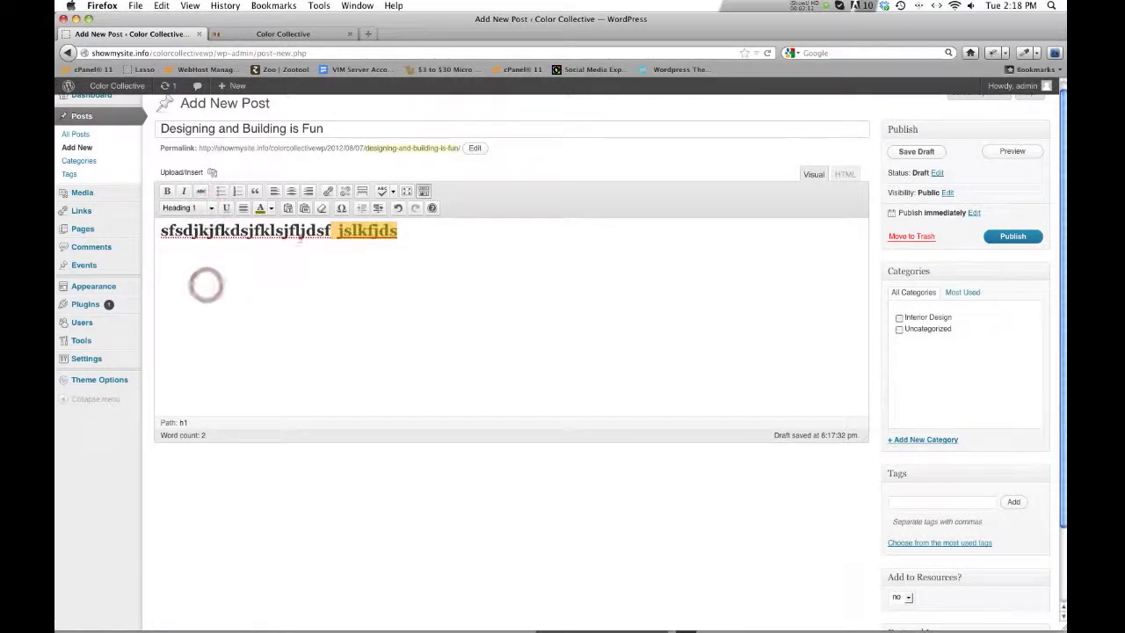
{"action": "double_click", "coordinate": [302, 231]}
{"action": "left_click", "coordinate": [302, 230]}
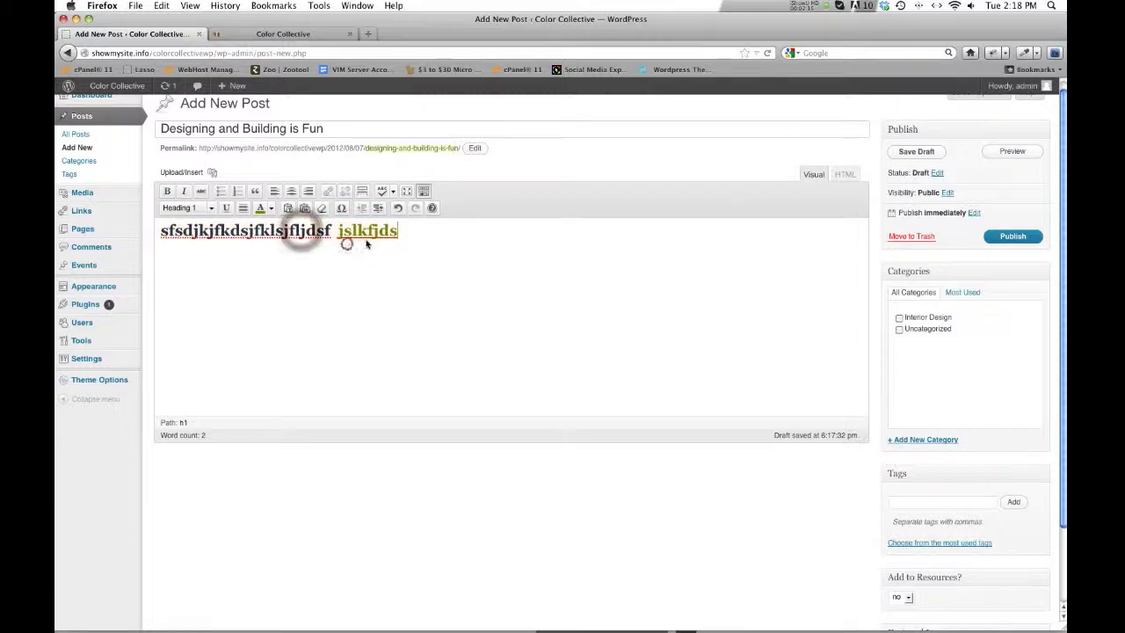
{"action": "left_click", "coordinate": [352, 241]}
{"action": "left_click_drag", "start_coordinate": [365, 239], "coordinate": [161, 233]}
{"action": "key", "text": "BackSpace"}
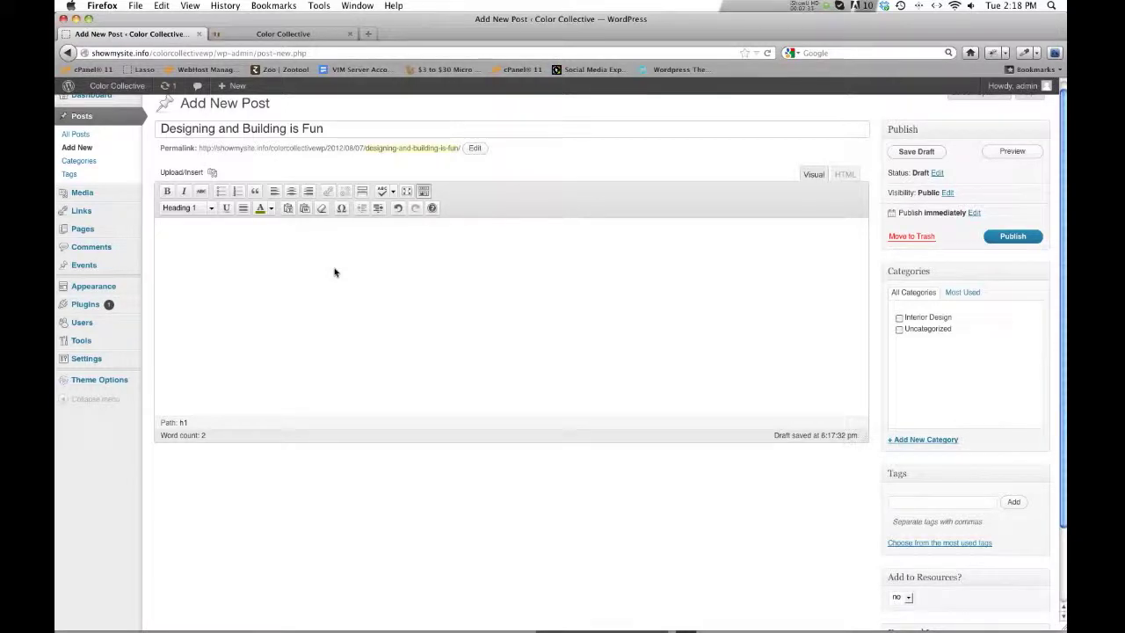
{"action": "left_click", "coordinate": [652, 208]}
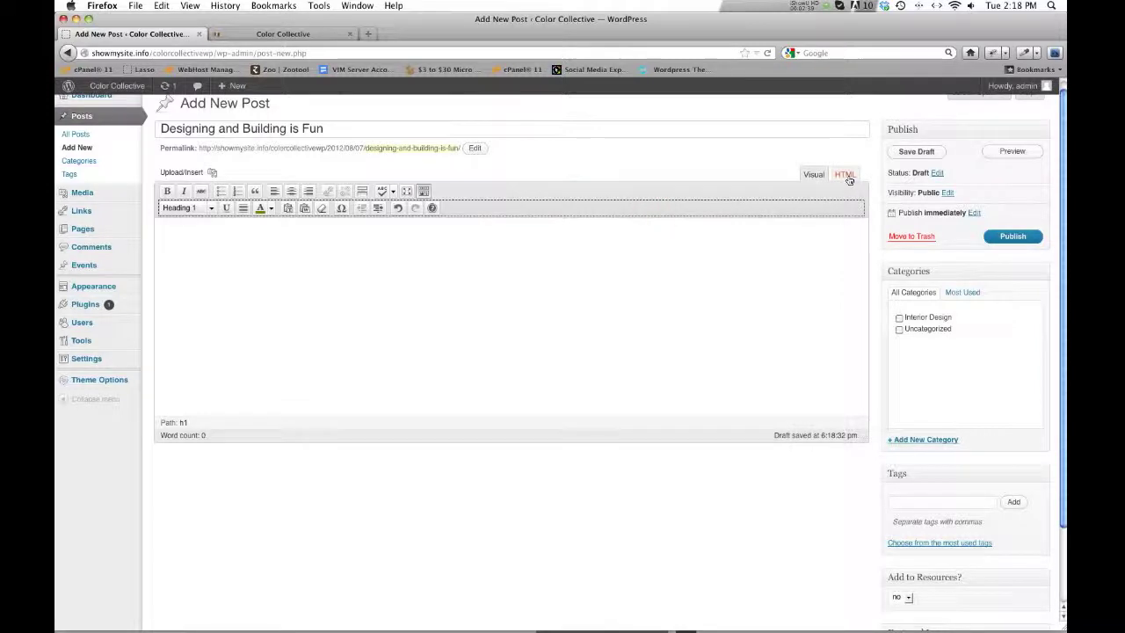
In HTML view, replace the empty <h1></h1> tags with several lines of practice text.
{"action": "left_click", "coordinate": [846, 175]}
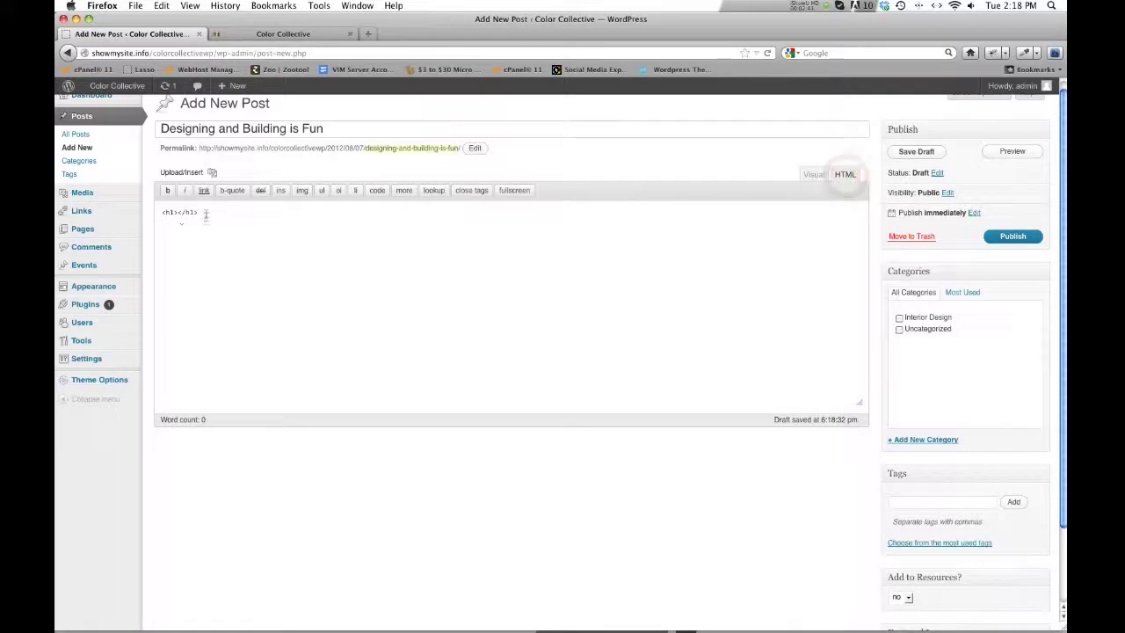
{"action": "left_click_drag", "start_coordinate": [204, 212], "coordinate": [162, 212]}
{"action": "mouse_move", "coordinate": [122, 217]}
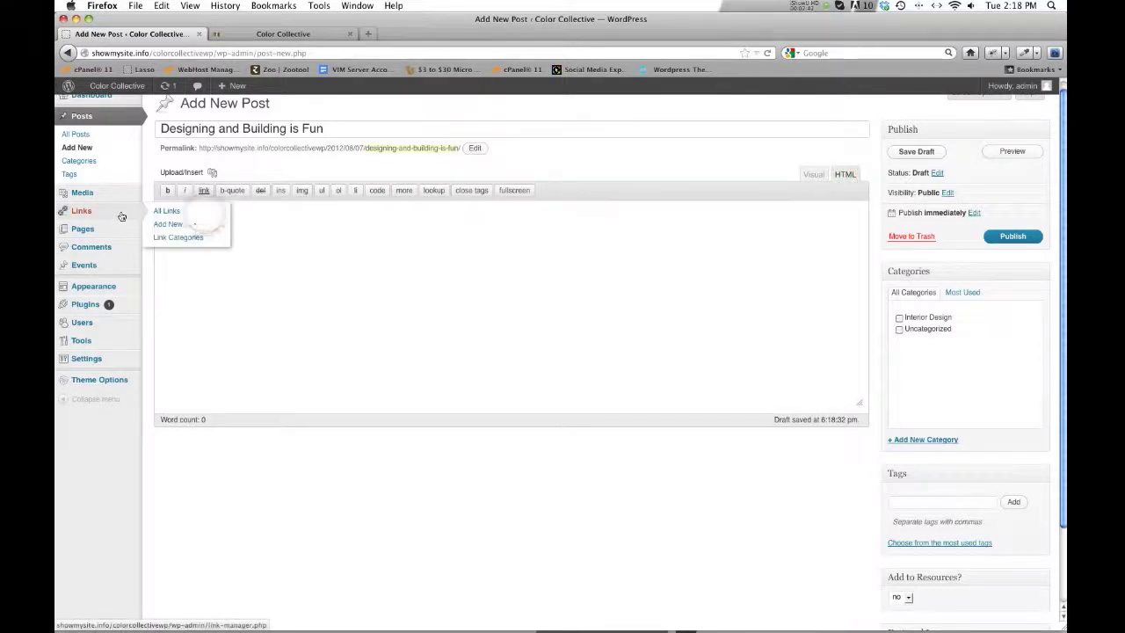
{"action": "type", "text": "dslfkdjsfjfjds"}
{"action": "left_click", "coordinate": [352, 266]}
{"action": "type", "text": "sldkjfkljdskfj dsflj"}
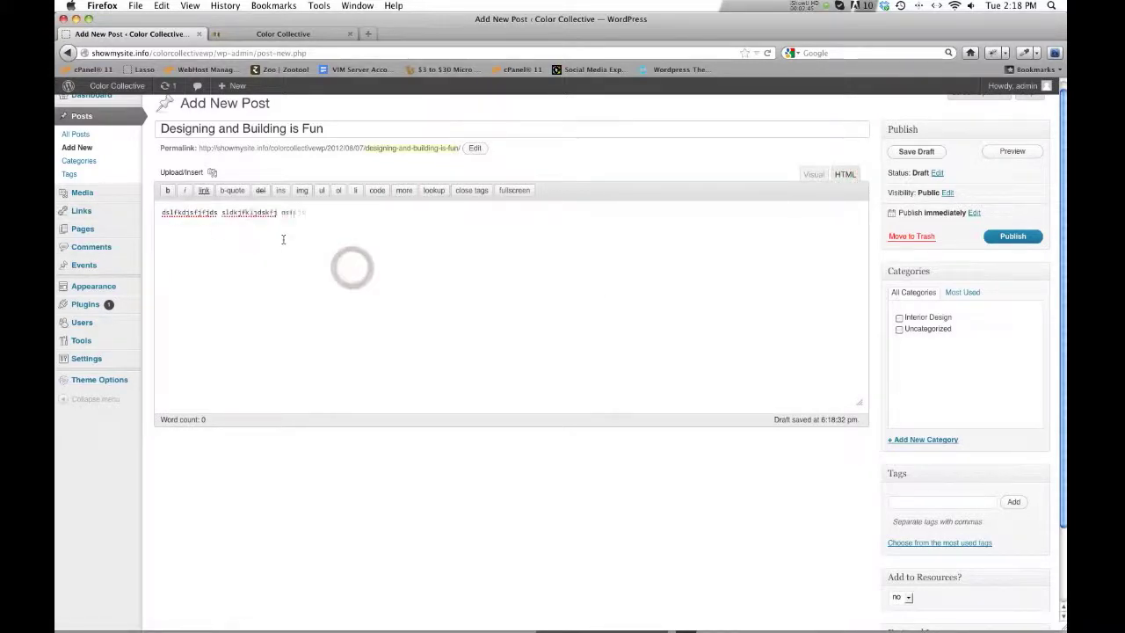
{"action": "type", "text": "sdlkfjdsff s"}
{"action": "key", "text": "Return"}
{"action": "type", "text": "sf"}
{"action": "key", "text": "Return"}
{"action": "type", "text": "df"}
{"action": "key", "text": "Return"}
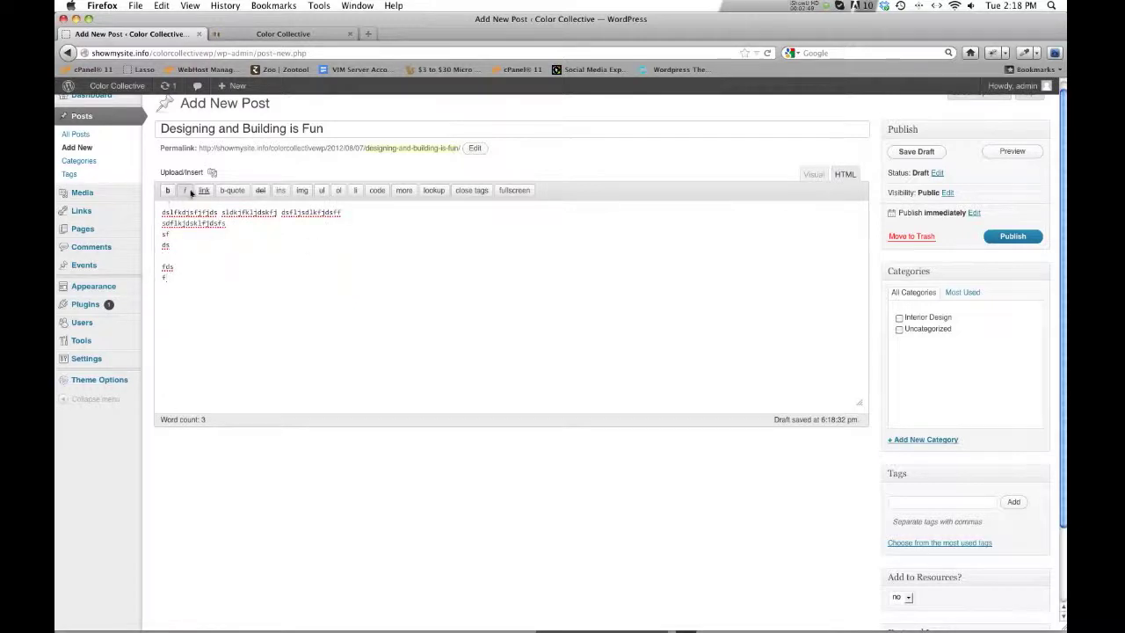
Wrap the second line's word in strong tags, and try linking 'ds' before cancelling.
{"action": "double_click", "coordinate": [189, 223]}
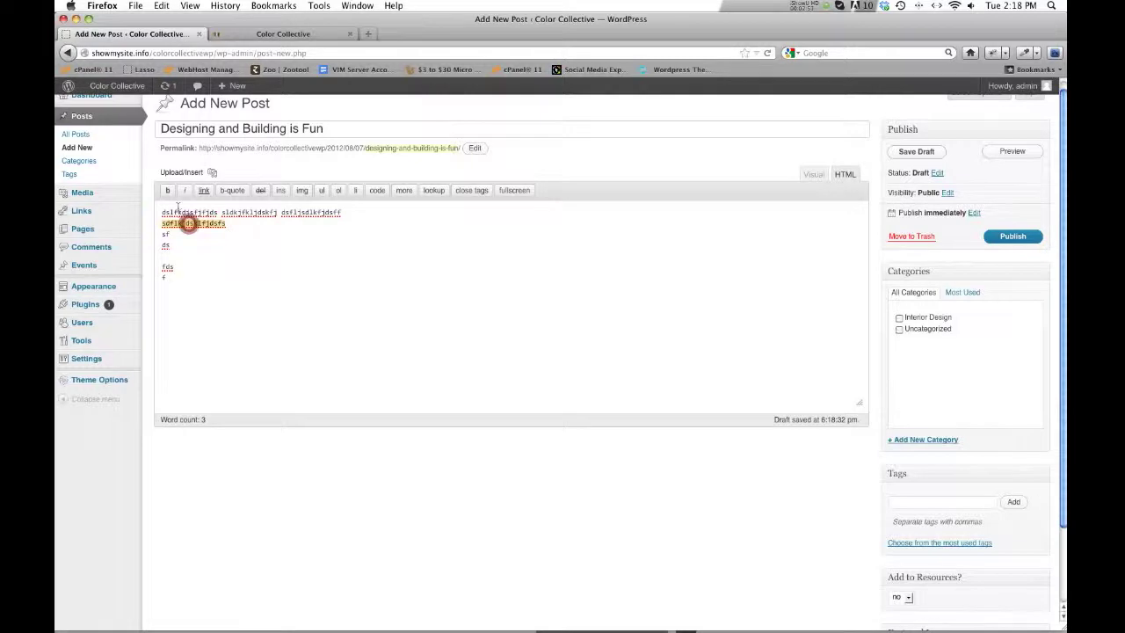
{"action": "left_click", "coordinate": [166, 190]}
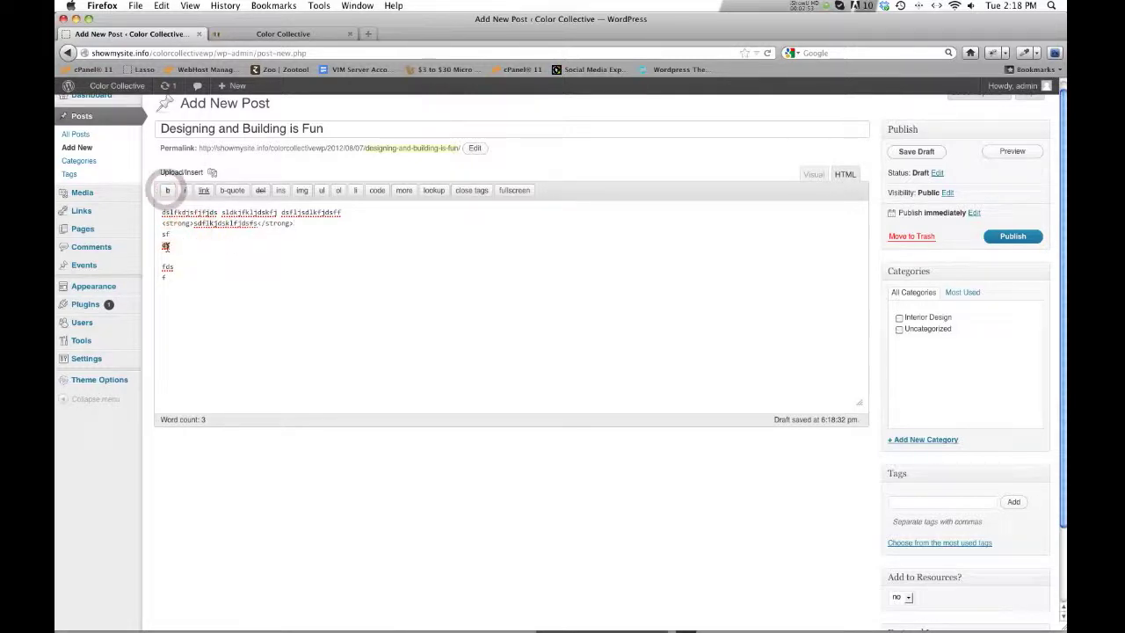
{"action": "double_click", "coordinate": [166, 246]}
{"action": "left_click", "coordinate": [203, 191]}
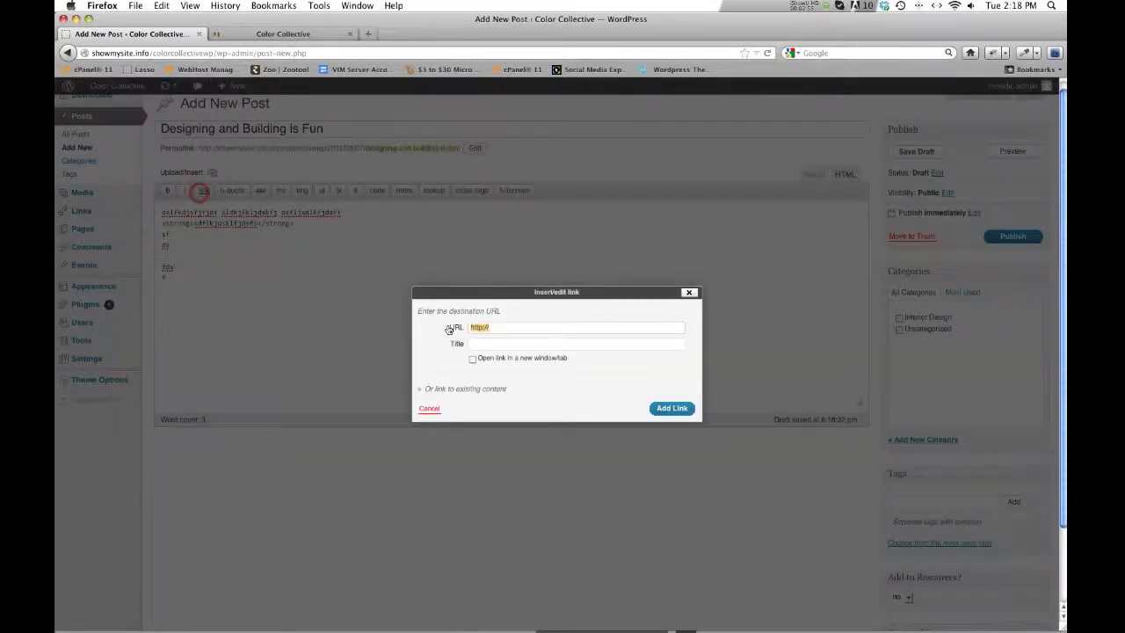
{"action": "left_click", "coordinate": [688, 293]}
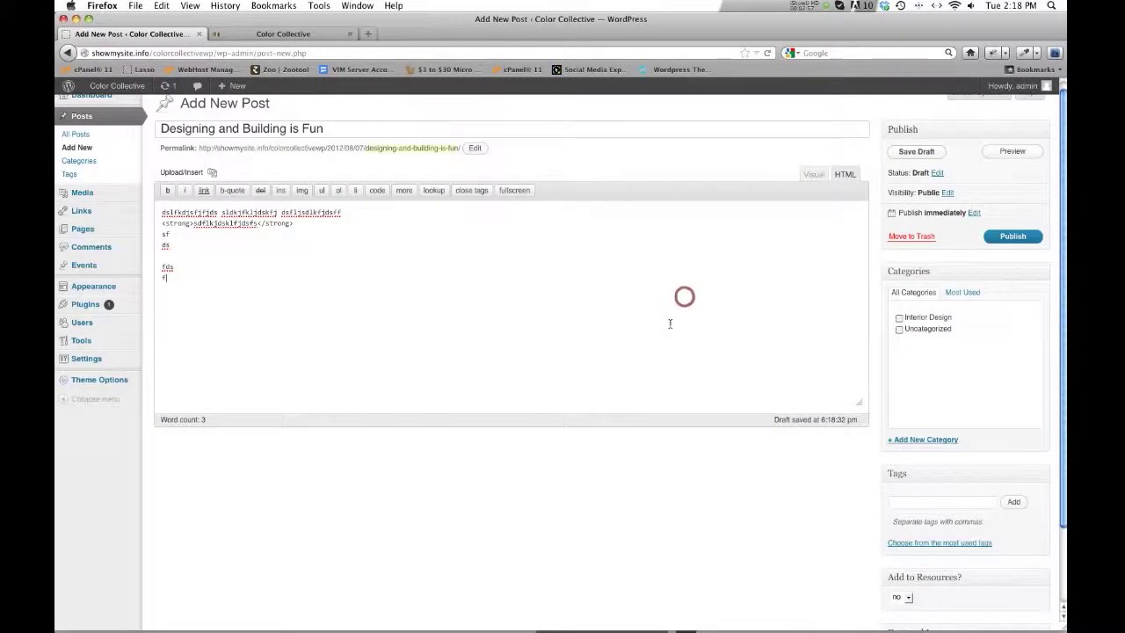
{"action": "left_click", "coordinate": [670, 322]}
Back in visual view, delete all the practice text and type a new practice line.
{"action": "left_click", "coordinate": [812, 174]}
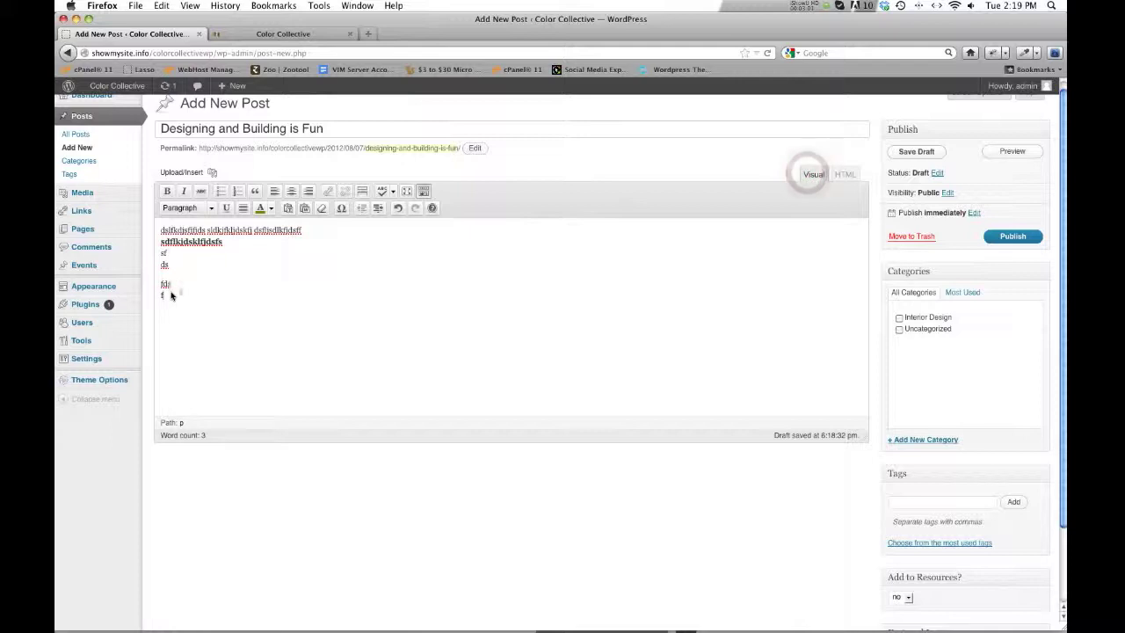
{"action": "left_click_drag", "start_coordinate": [182, 293], "coordinate": [156, 230]}
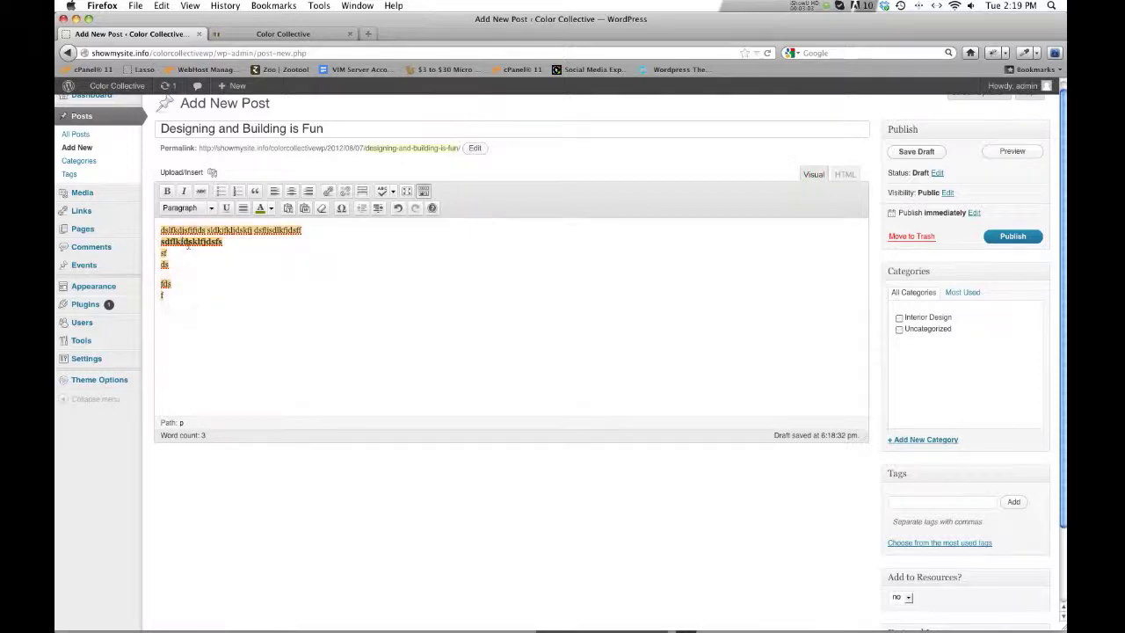
{"action": "key", "text": "BackSpace"}
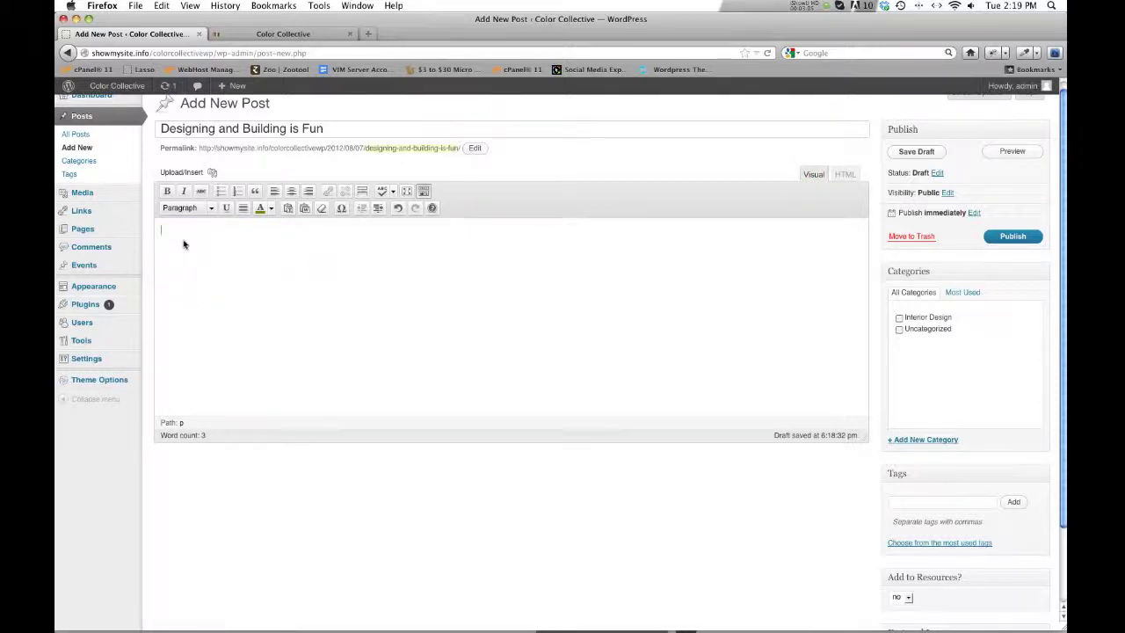
{"action": "type", "text": "khjkjhkjhkhjkjhkjhkjhkjhk dfhgfhfg a quote here"}
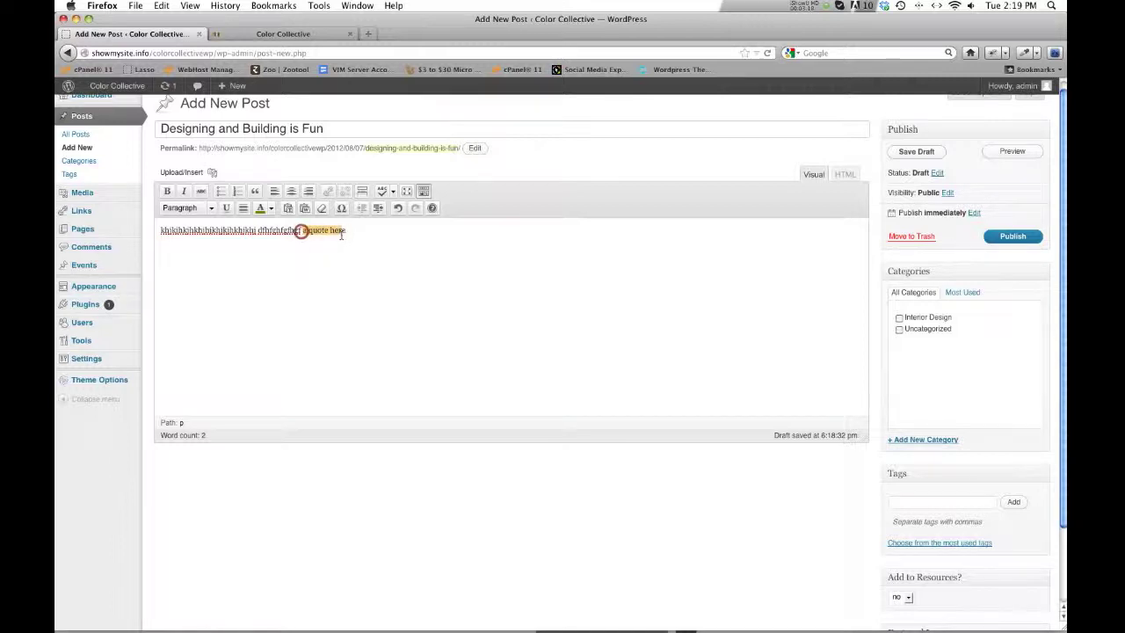
Try the new line as a blockquote, then select the quote line and delete it.
{"action": "left_click", "coordinate": [255, 193]}
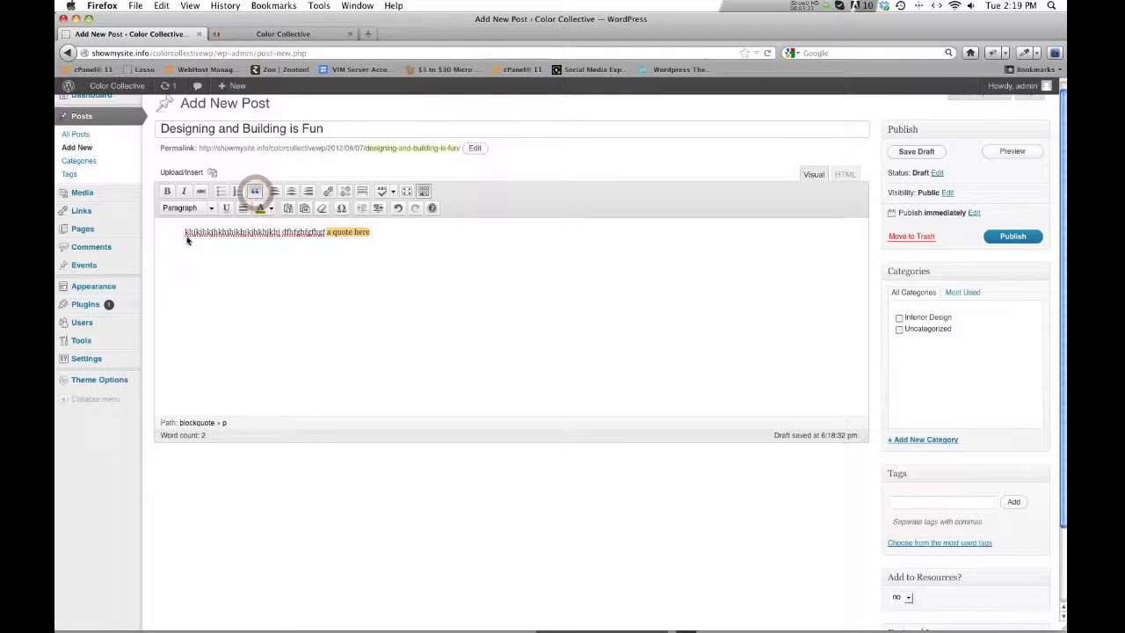
{"action": "left_click_drag", "start_coordinate": [188, 234], "coordinate": [377, 234]}
{"action": "left_click", "coordinate": [372, 249]}
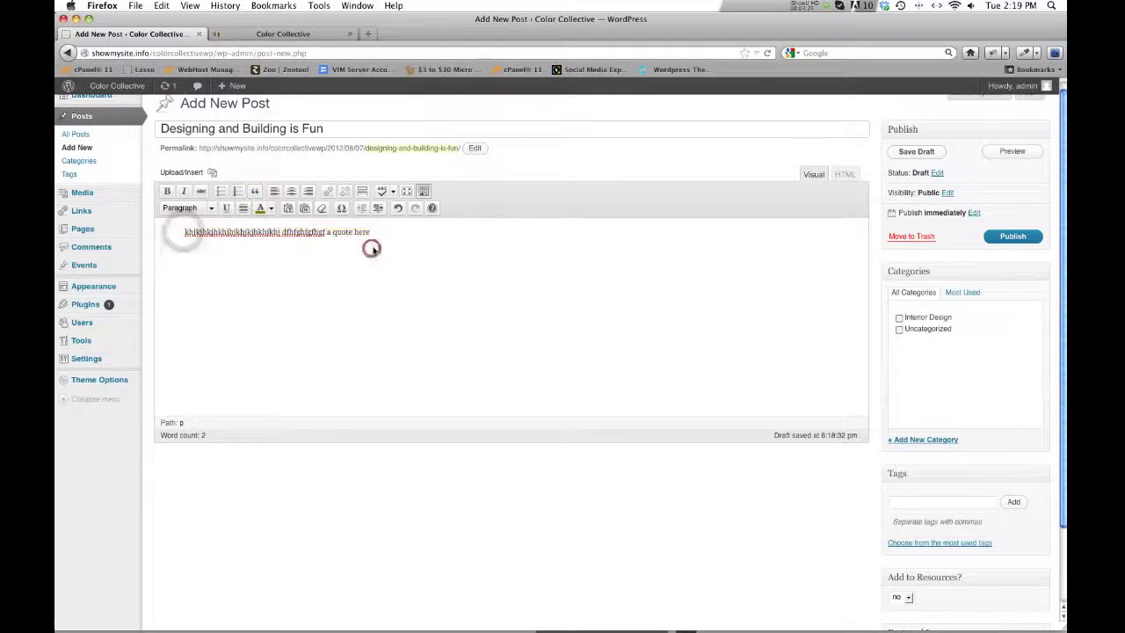
{"action": "left_click", "coordinate": [339, 257]}
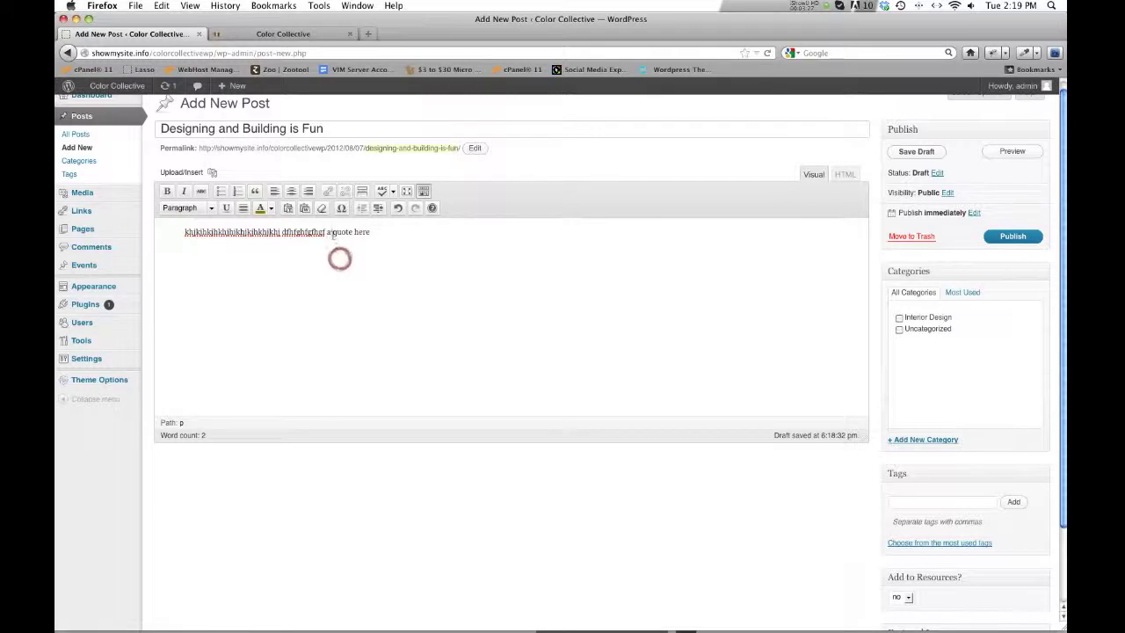
{"action": "triple_click", "coordinate": [329, 232]}
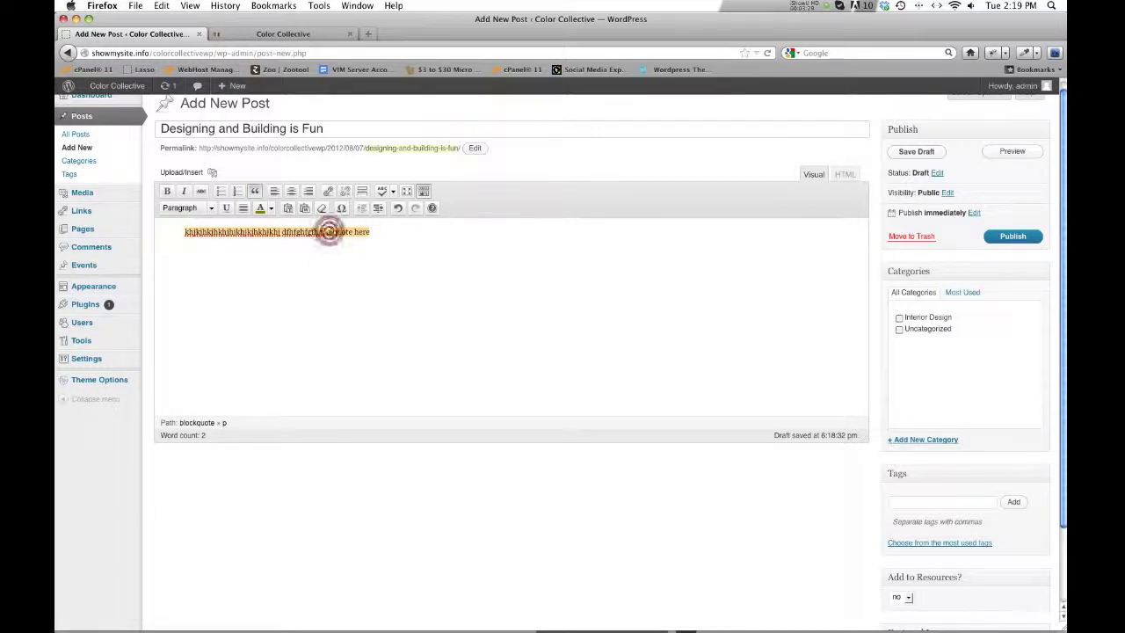
{"action": "key", "text": "BackSpace"}
{"action": "key", "text": "BackSpace"}
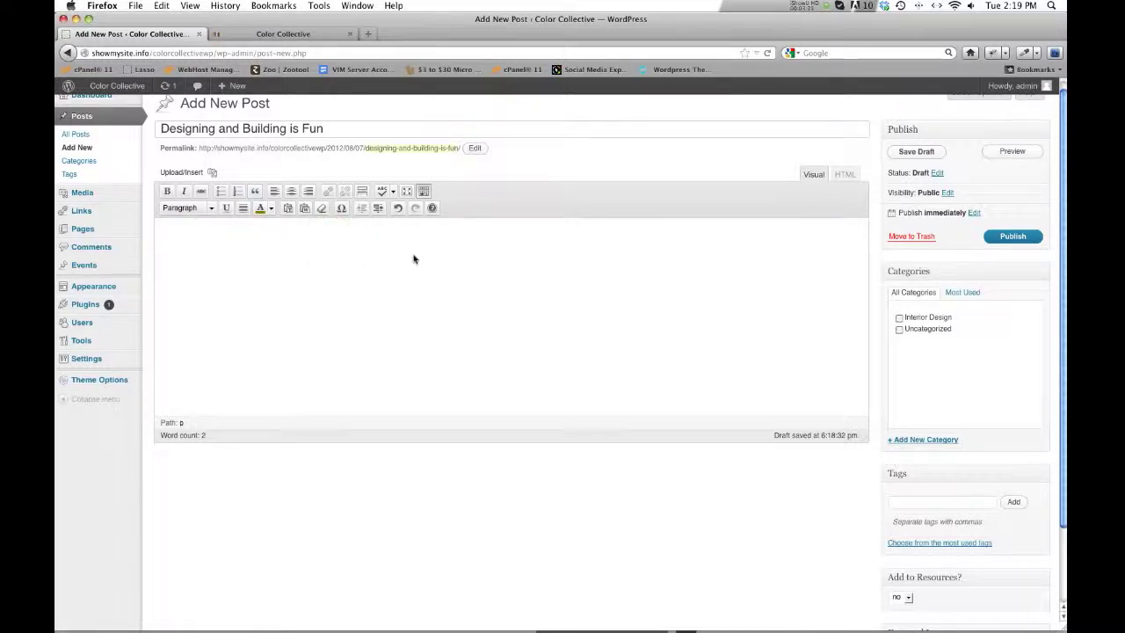
Paste four Lorem ipsum paragraphs (about 349 words) into the empty post body.
{"action": "left_click", "coordinate": [352, 249]}
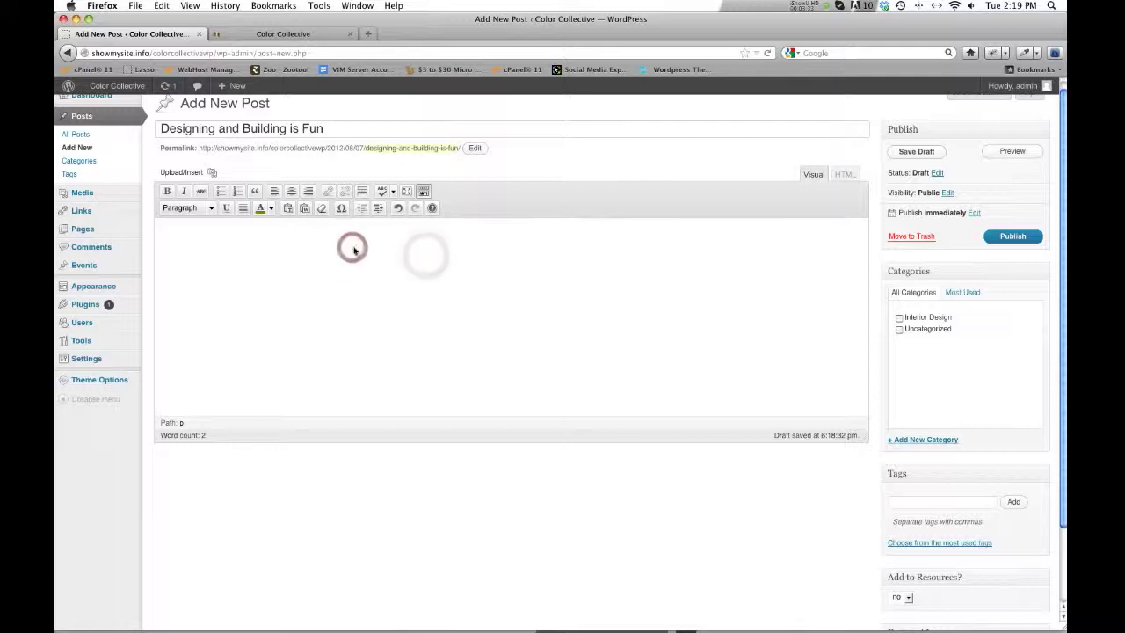
{"action": "triple_click", "coordinate": [219, 129]}
{"action": "scroll", "coordinate": [224, 176], "scroll_direction": "up", "scroll_amount": 1}
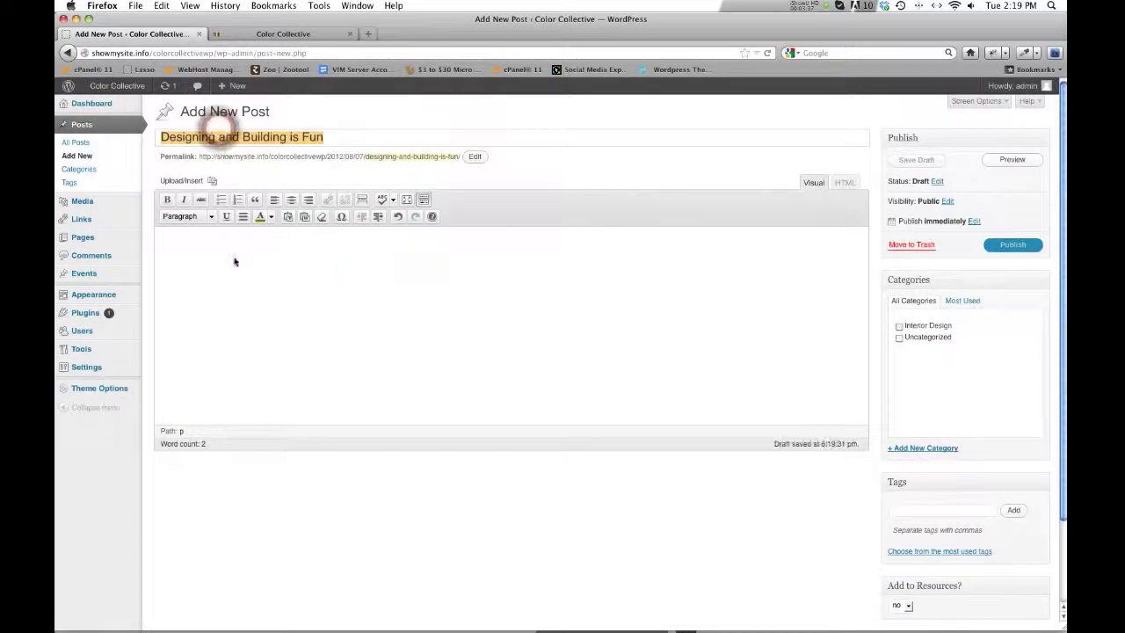
{"action": "left_click", "coordinate": [234, 261]}
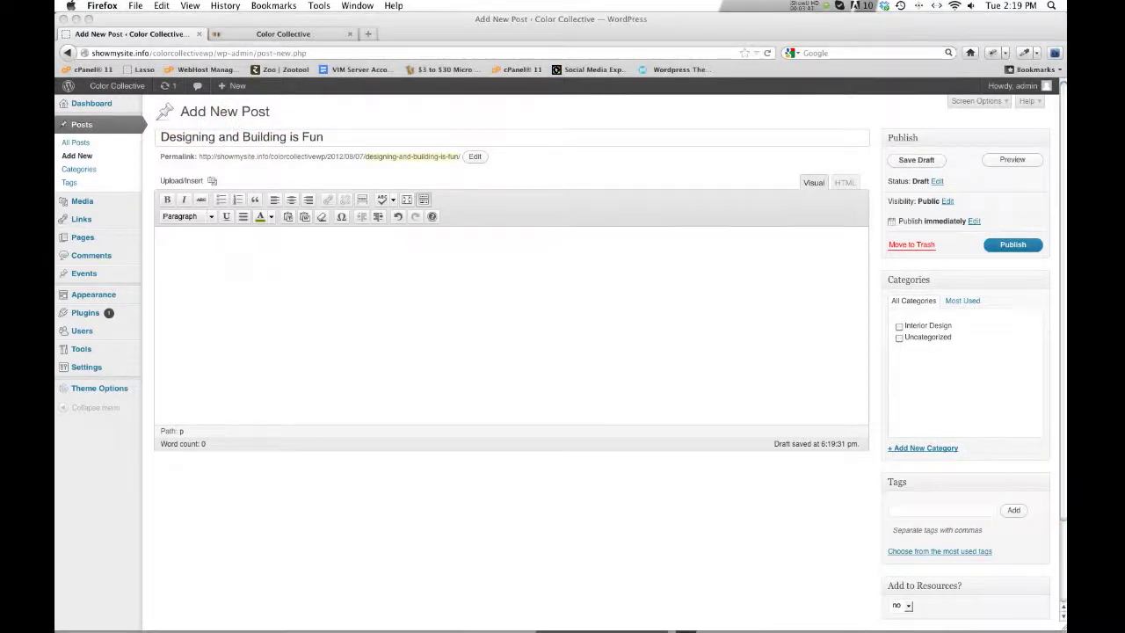
{"action": "left_click", "coordinate": [359, 324]}
{"action": "key", "text": "super+v"}
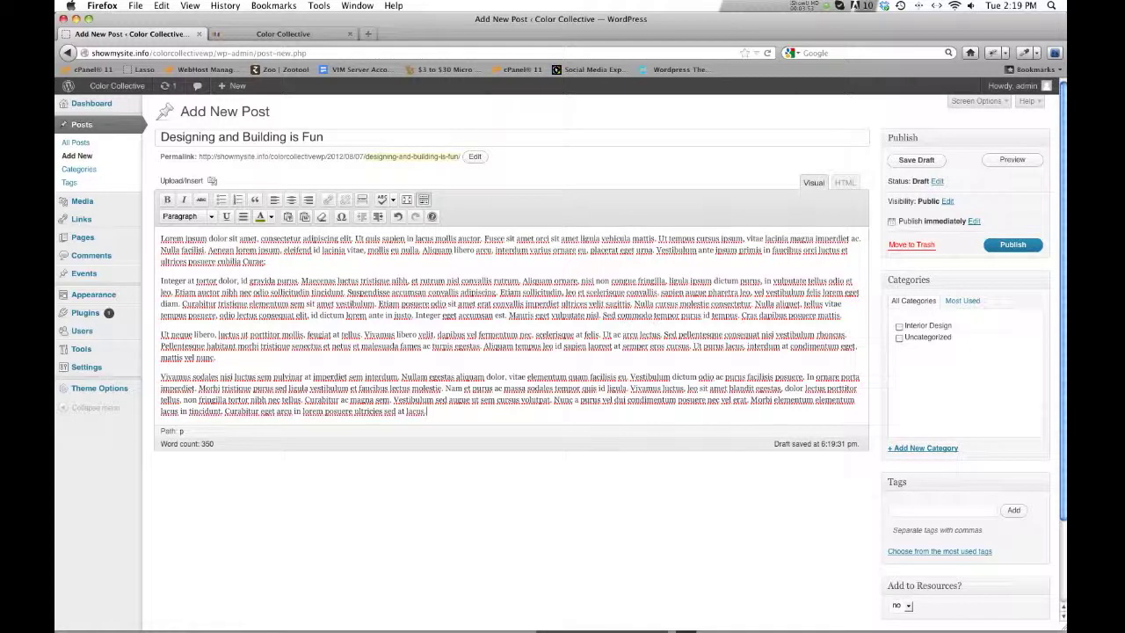
{"action": "left_click", "coordinate": [423, 314]}
{"action": "left_click", "coordinate": [410, 316]}
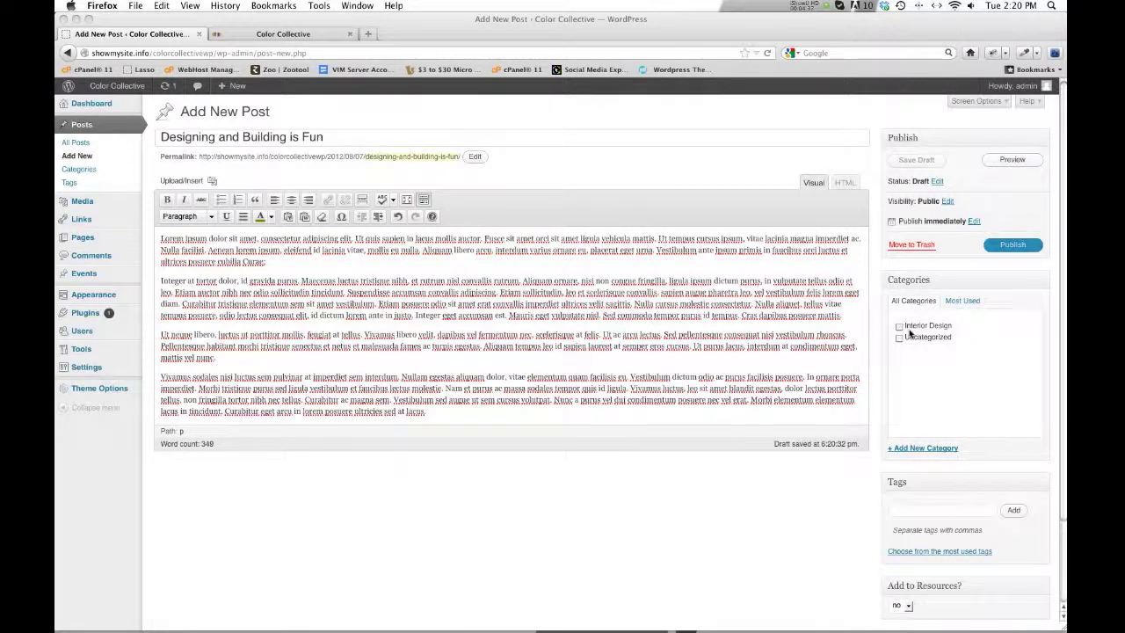
Tick Interior Design, create the Design and Color Collective categories, and keep all three ticked.
{"action": "left_click", "coordinate": [899, 326]}
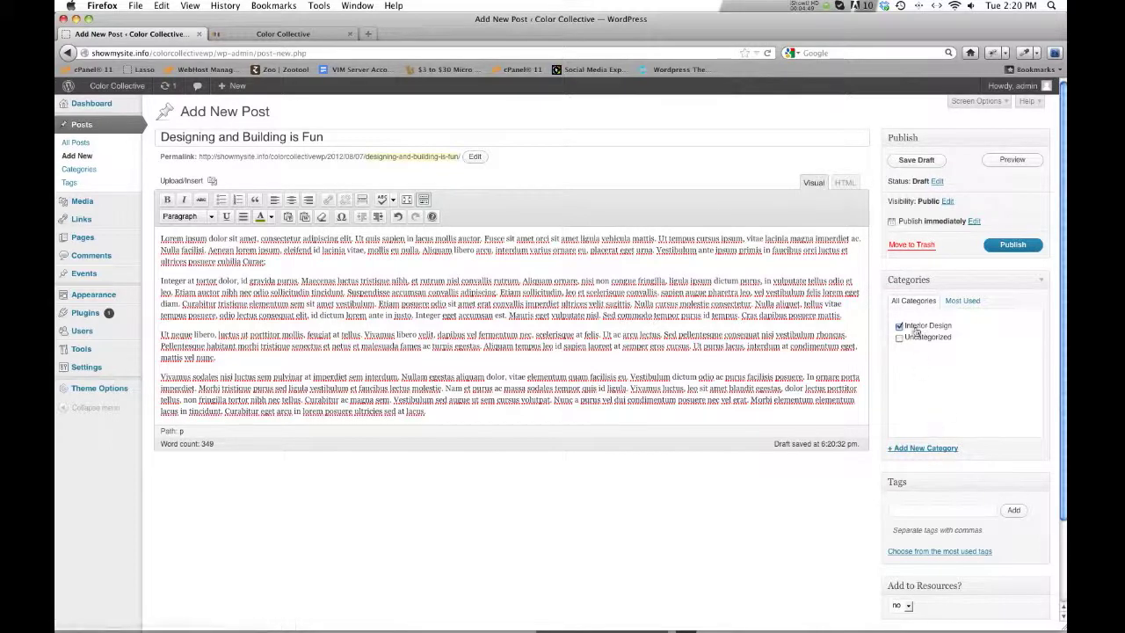
{"action": "left_click", "coordinate": [942, 449]}
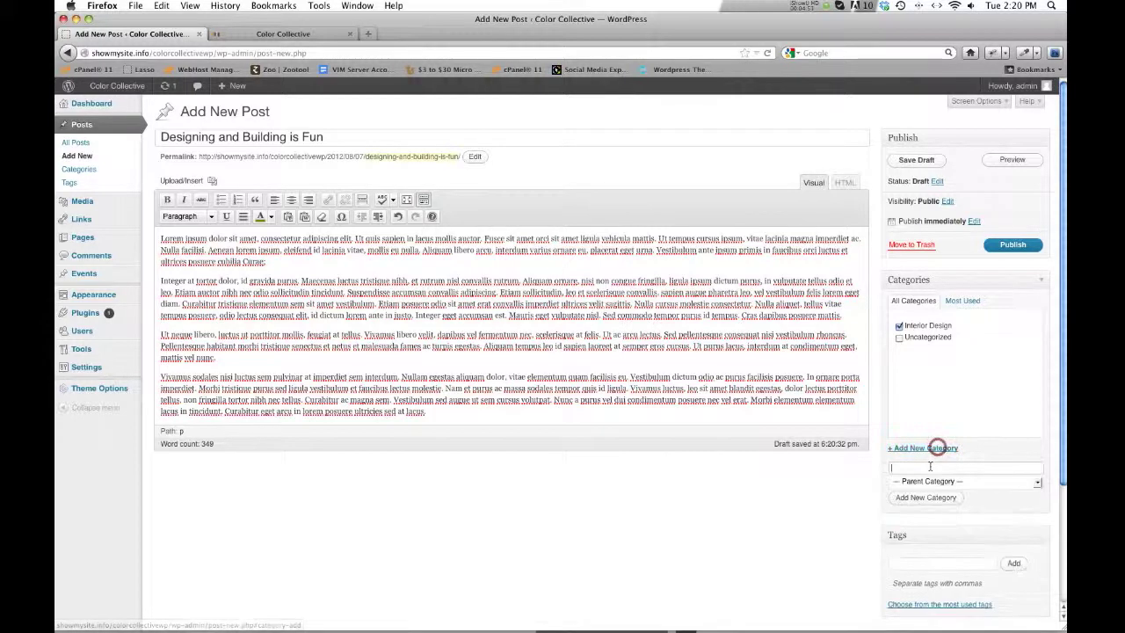
{"action": "type", "text": "Design"}
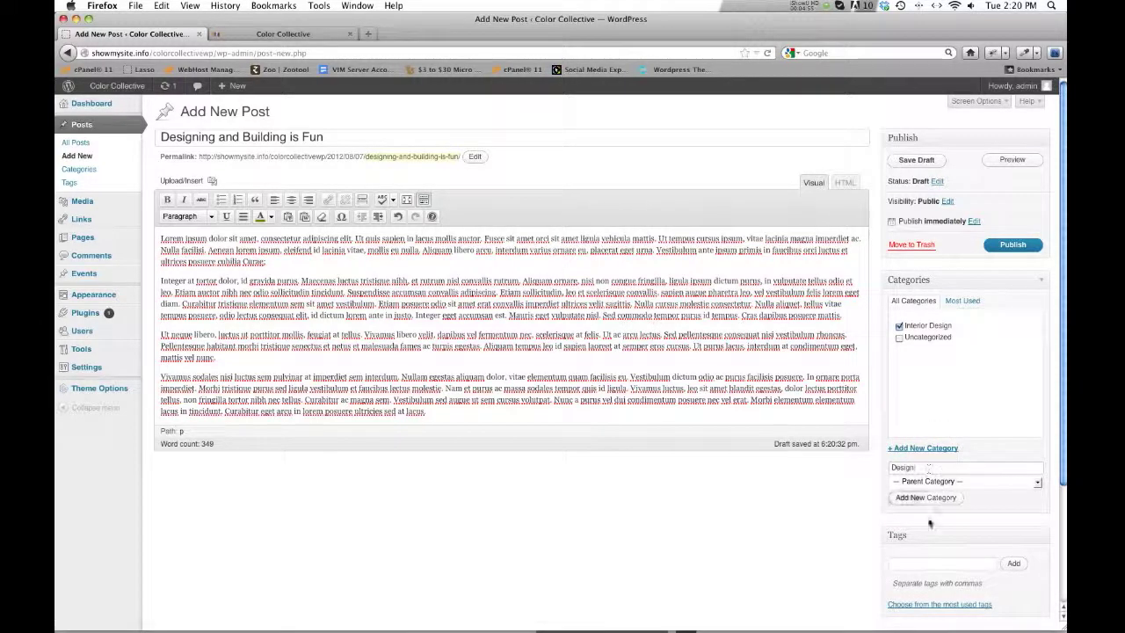
{"action": "left_click", "coordinate": [930, 501]}
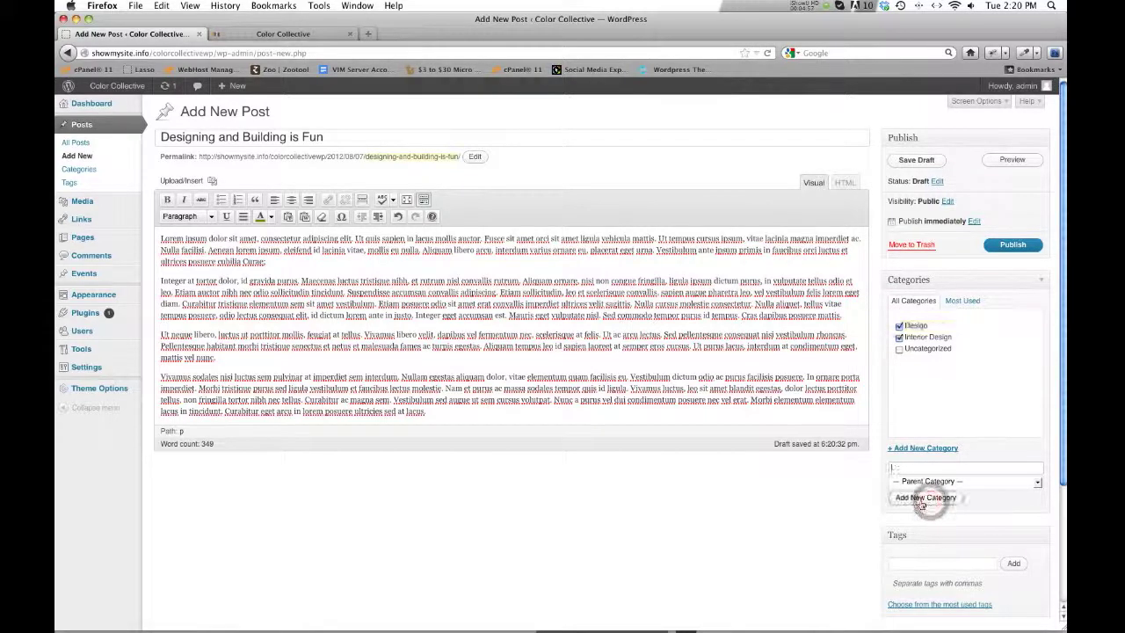
{"action": "type", "text": "Color Collective"}
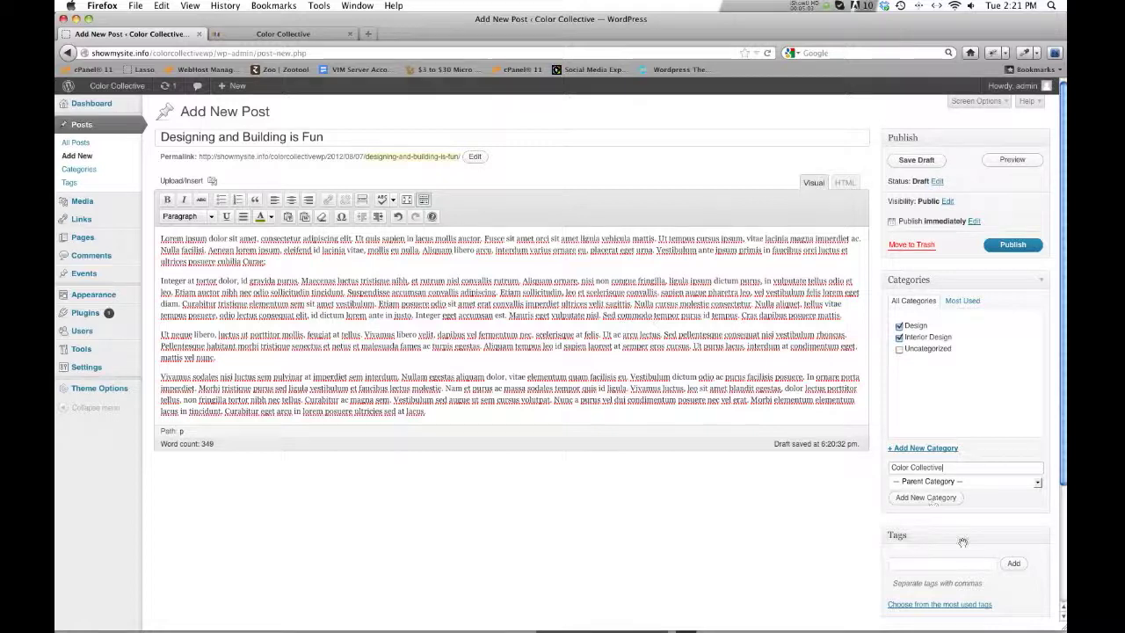
{"action": "left_click", "coordinate": [939, 499]}
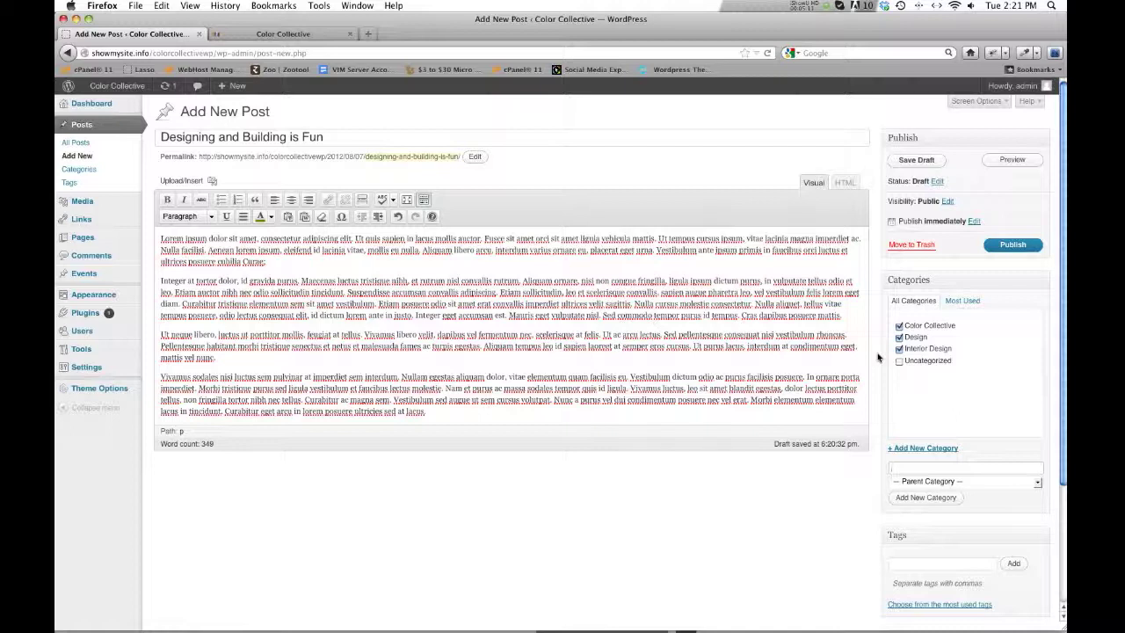
{"action": "left_click", "coordinate": [898, 349]}
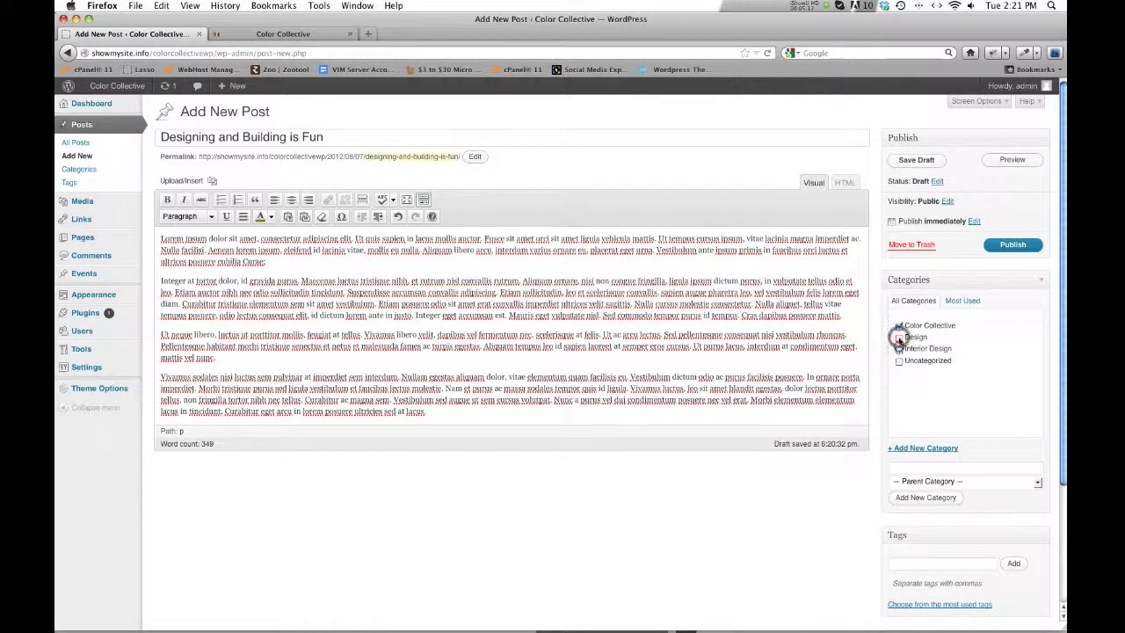
{"action": "left_click", "coordinate": [898, 336]}
{"action": "left_click", "coordinate": [898, 326]}
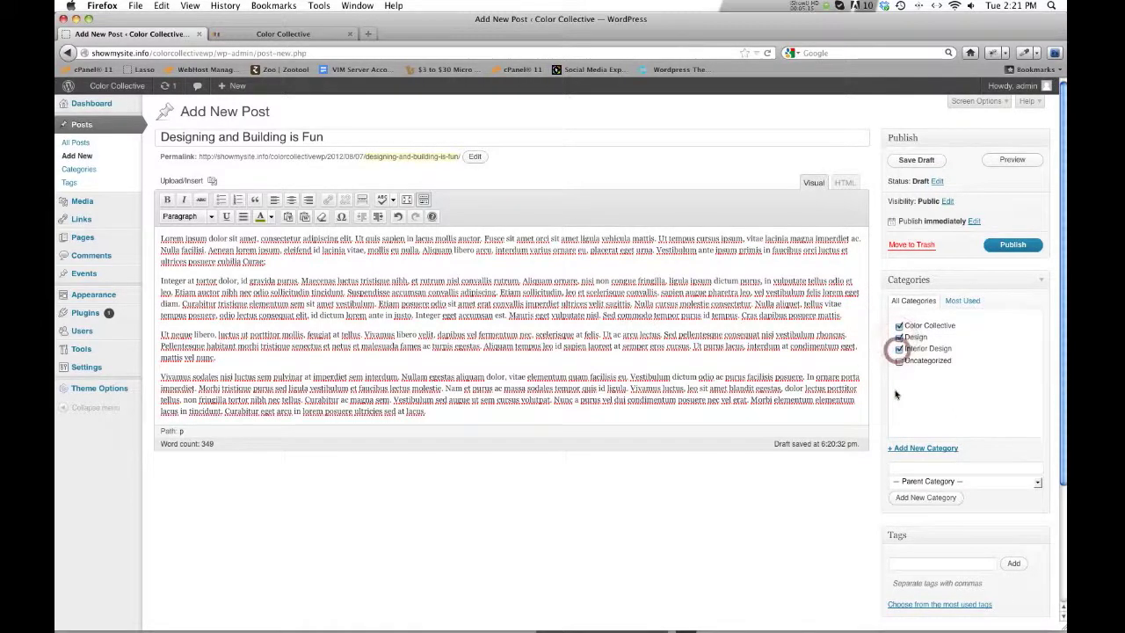
Save the post as a draft and scroll through its preview on the live theme.
{"action": "left_click", "coordinate": [916, 159]}
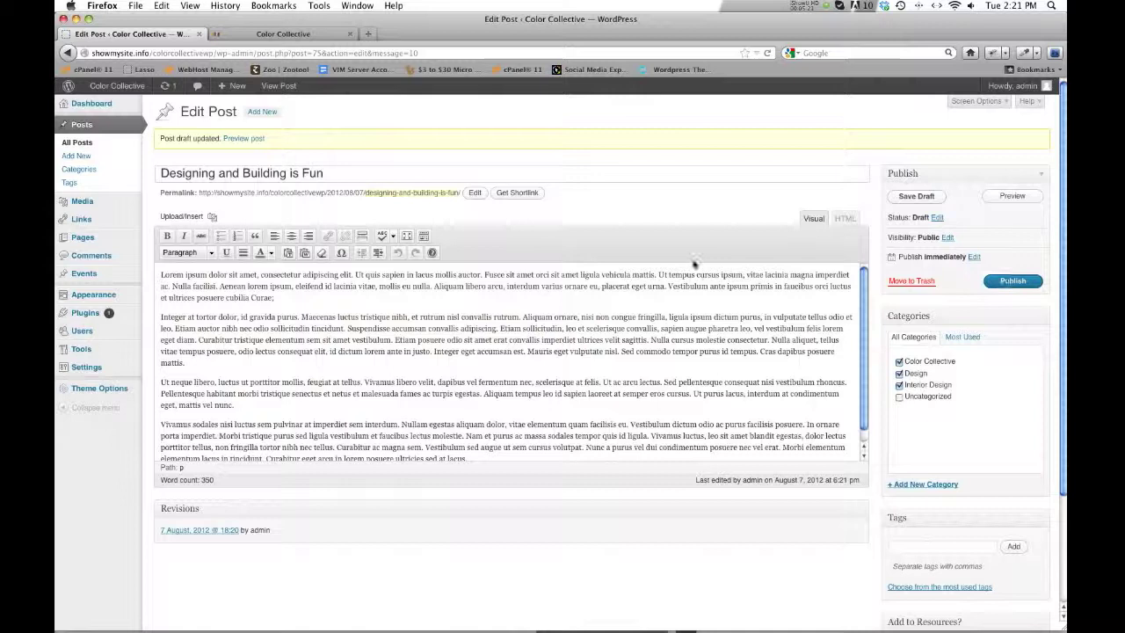
{"action": "left_click", "coordinate": [1015, 196]}
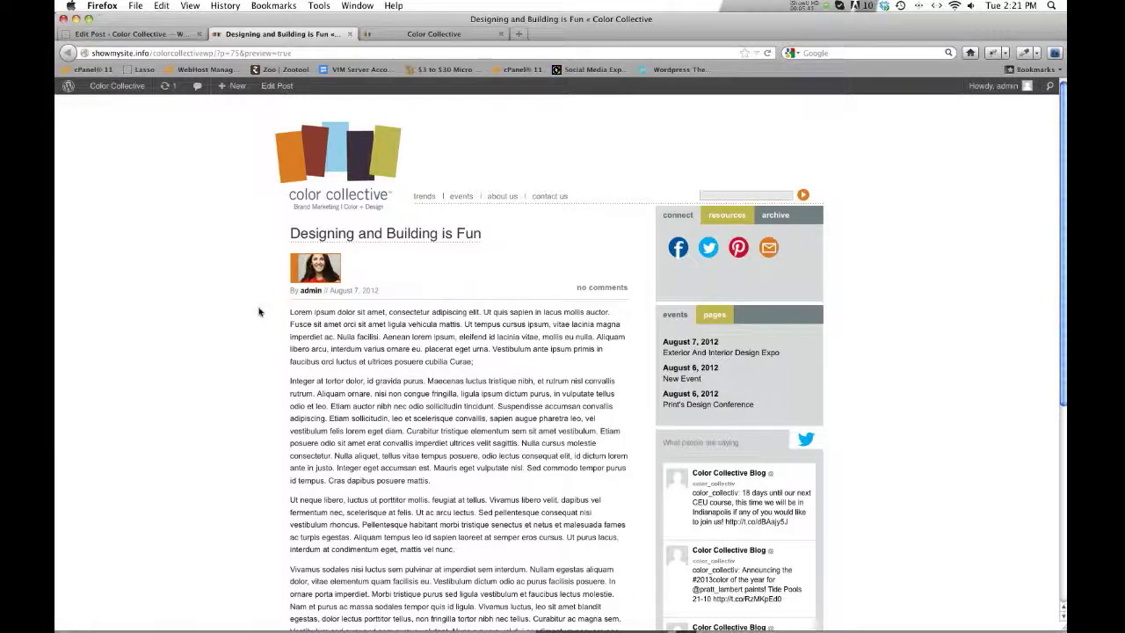
{"action": "scroll", "coordinate": [258, 311], "scroll_direction": "down", "scroll_amount": 6}
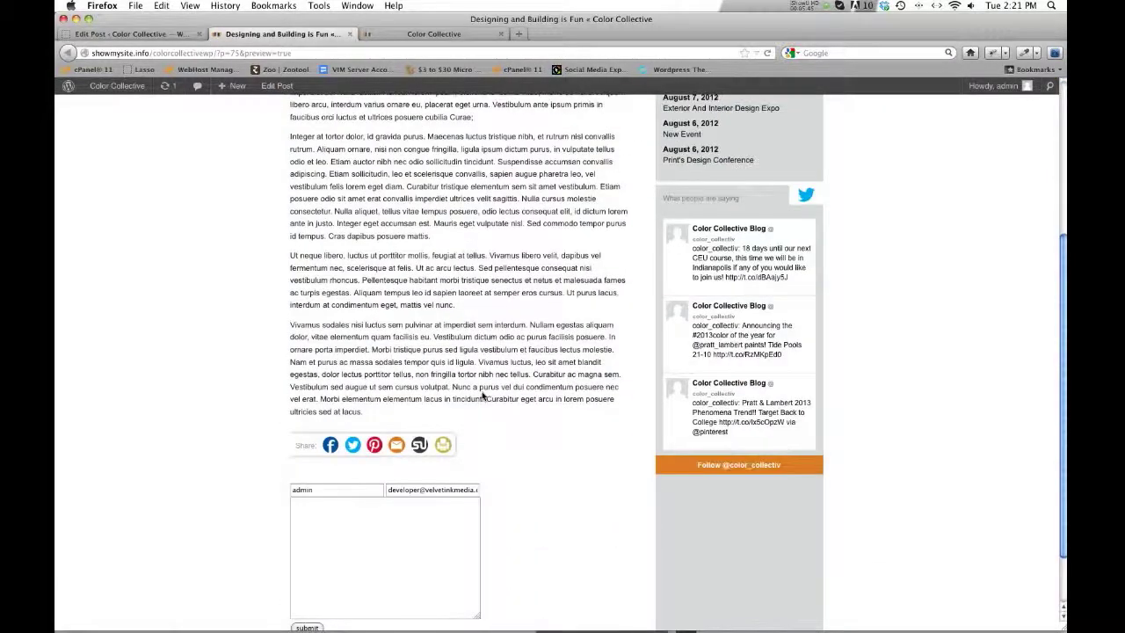
{"action": "scroll", "coordinate": [482, 367], "scroll_direction": "up", "scroll_amount": 5}
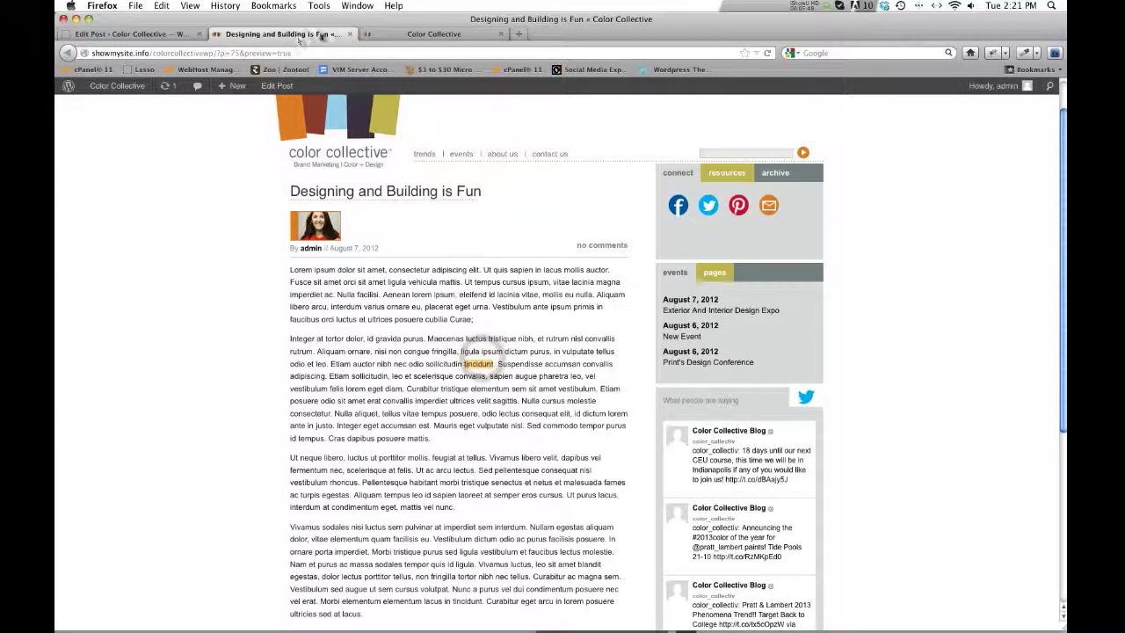
Close the preview, glance at the blog's home page, and return to the editor.
{"action": "left_click", "coordinate": [348, 34]}
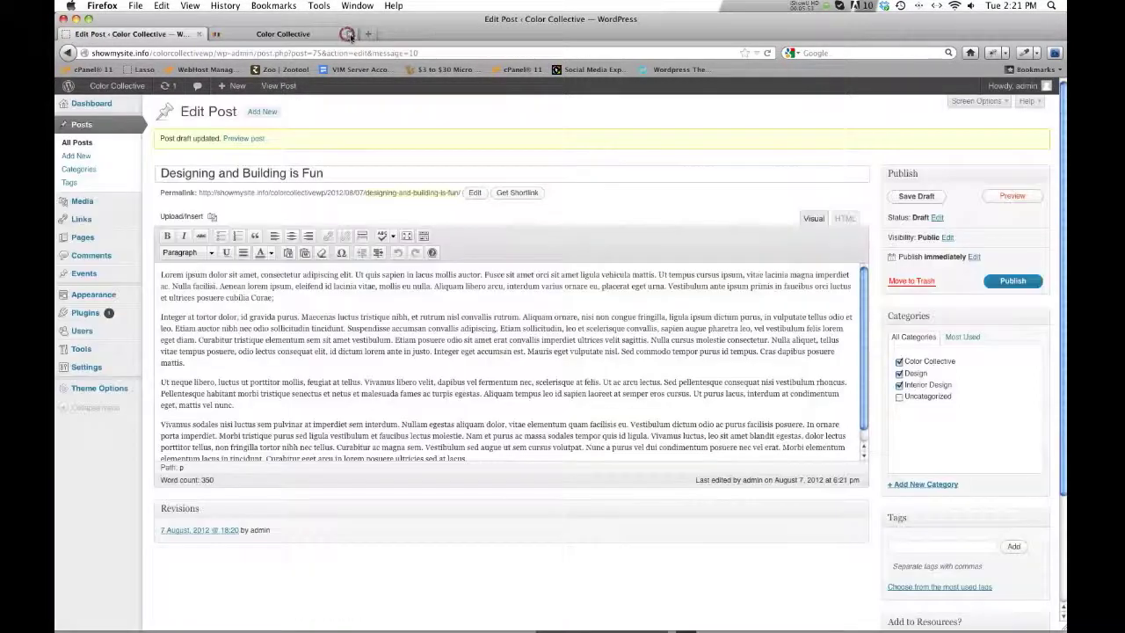
{"action": "left_click", "coordinate": [284, 35]}
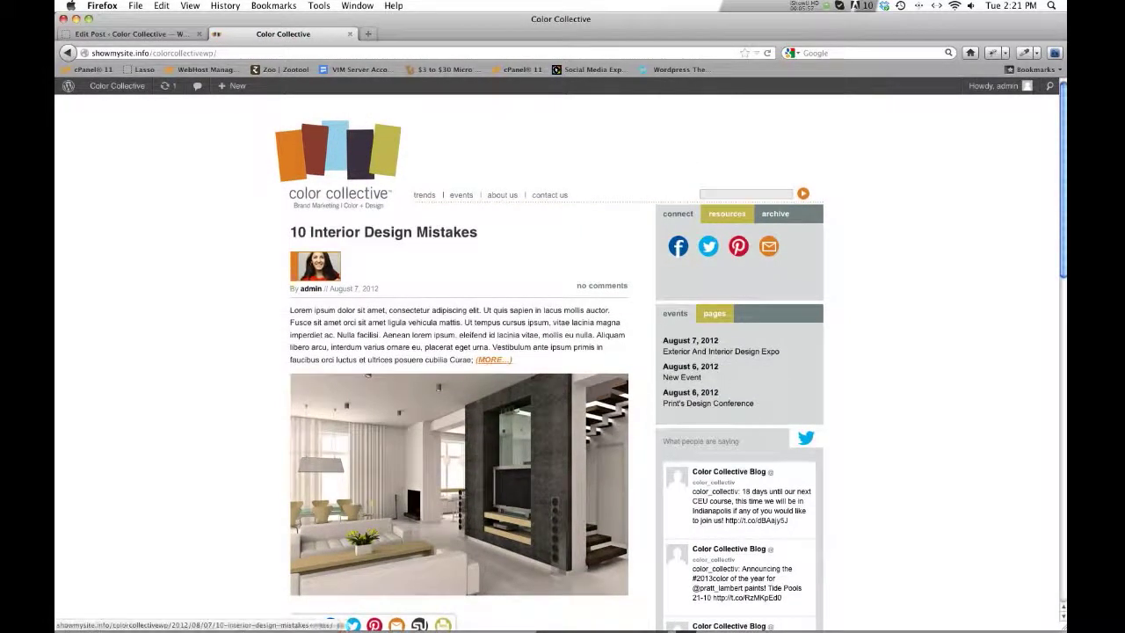
{"action": "left_click", "coordinate": [127, 33]}
Insert a More break in a new paragraph after the second paragraph ('mattis.').
{"action": "left_click", "coordinate": [285, 302]}
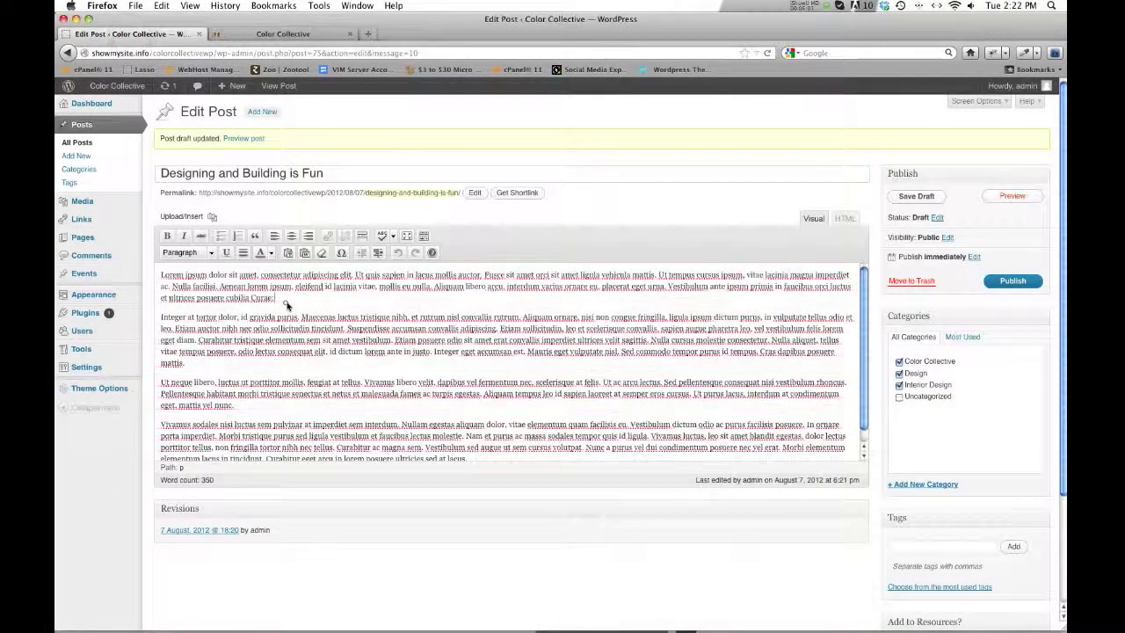
{"action": "left_click", "coordinate": [195, 368]}
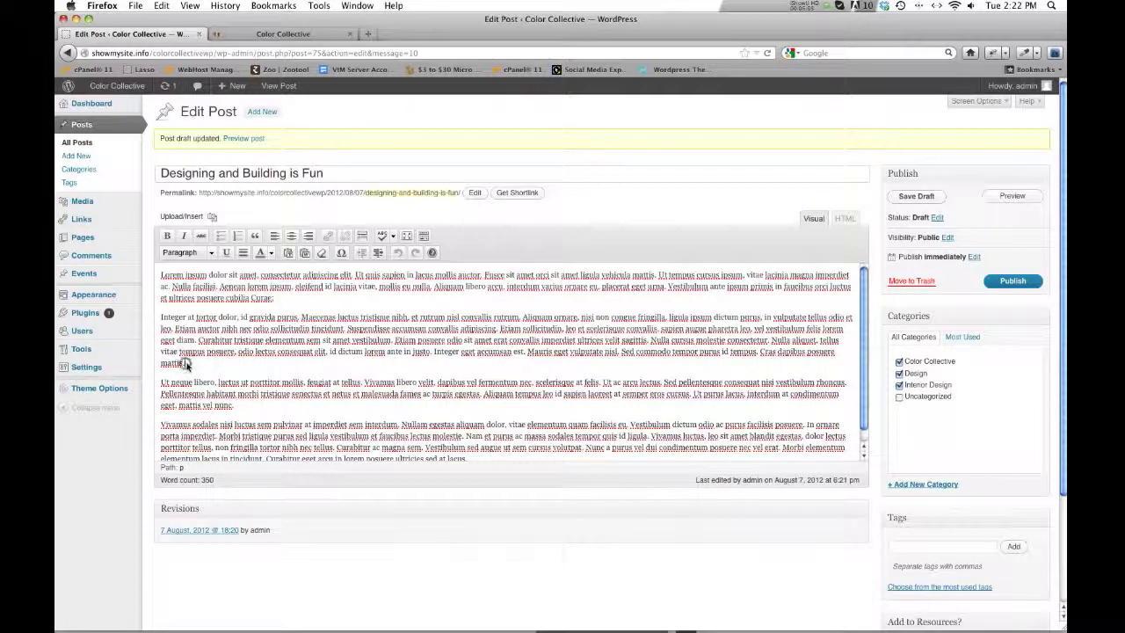
{"action": "key", "text": "Return"}
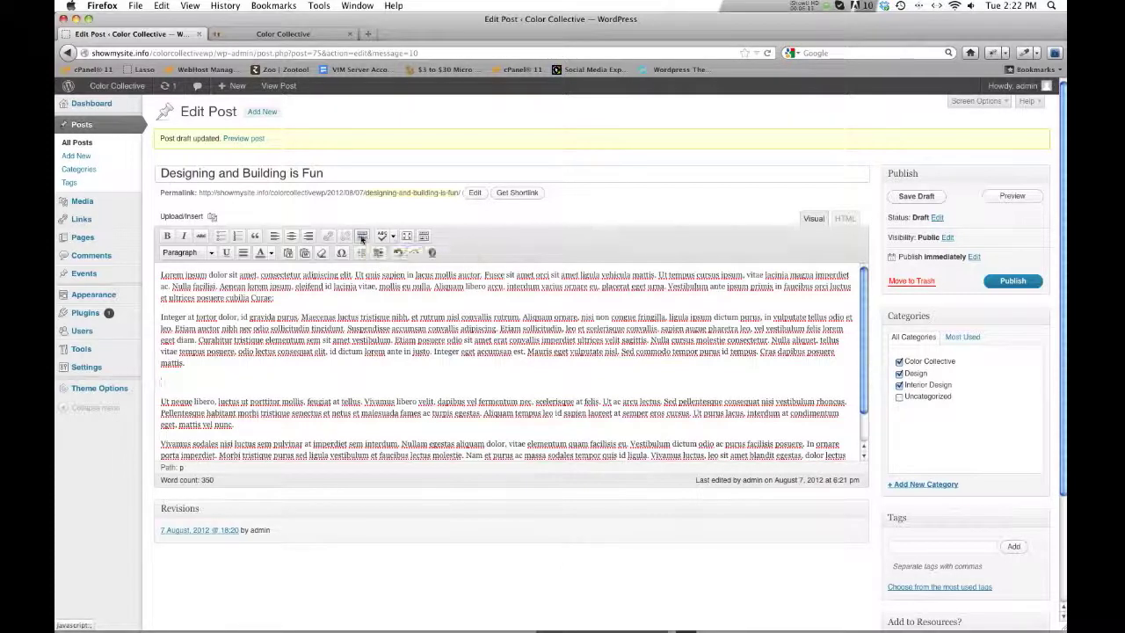
{"action": "left_click", "coordinate": [361, 235]}
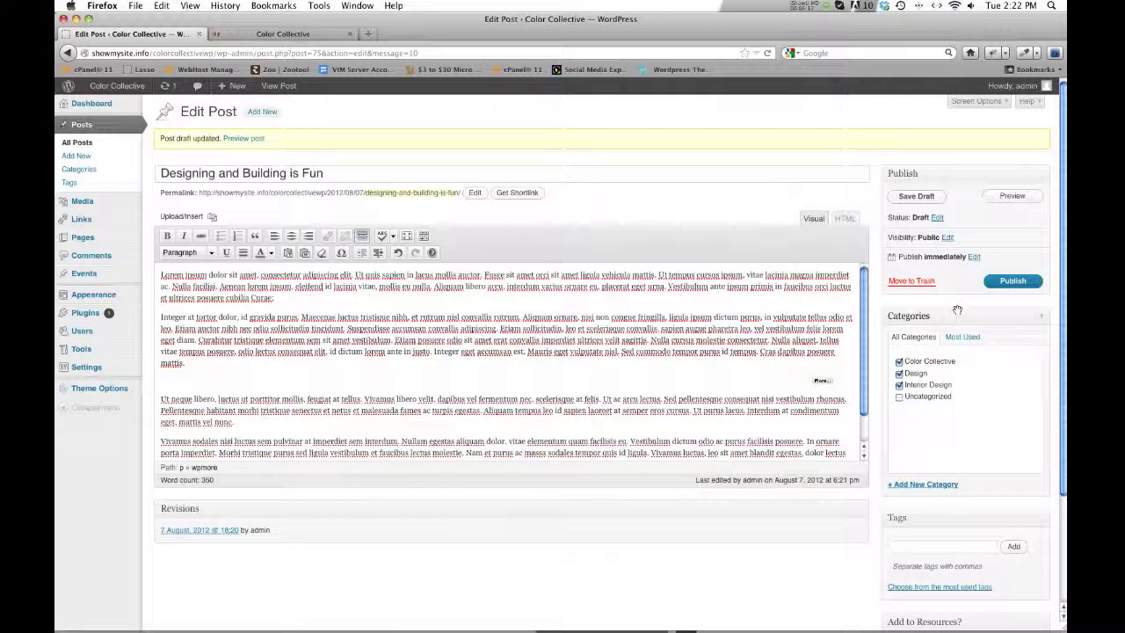
Save the draft, preview it, then check the home page and return to editing.
{"action": "left_click", "coordinate": [916, 196]}
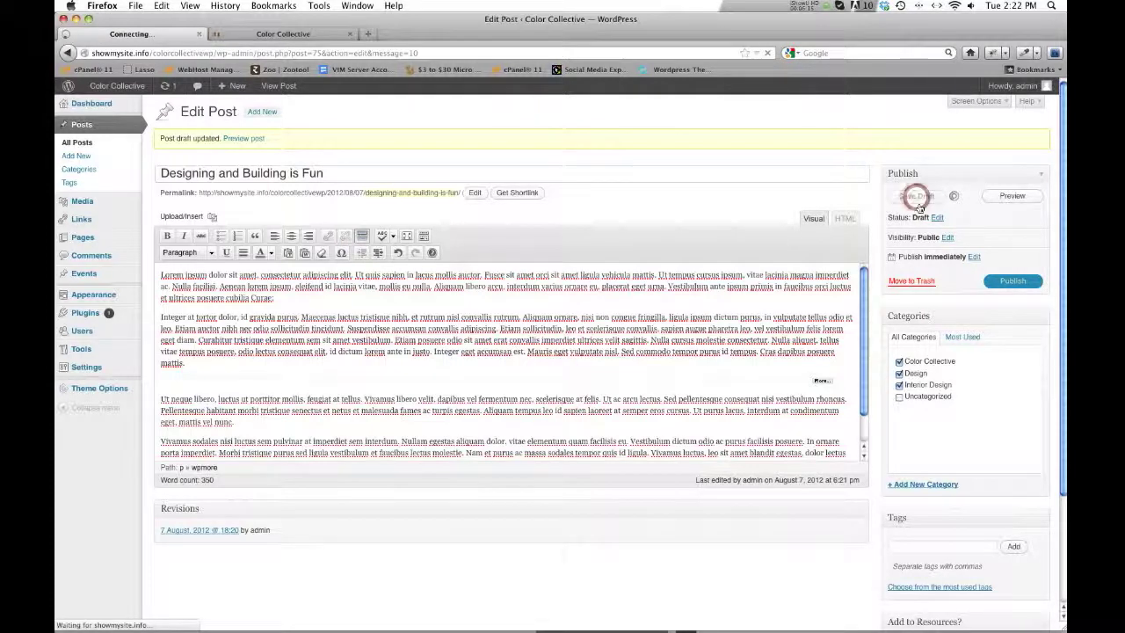
{"action": "left_click", "coordinate": [994, 198]}
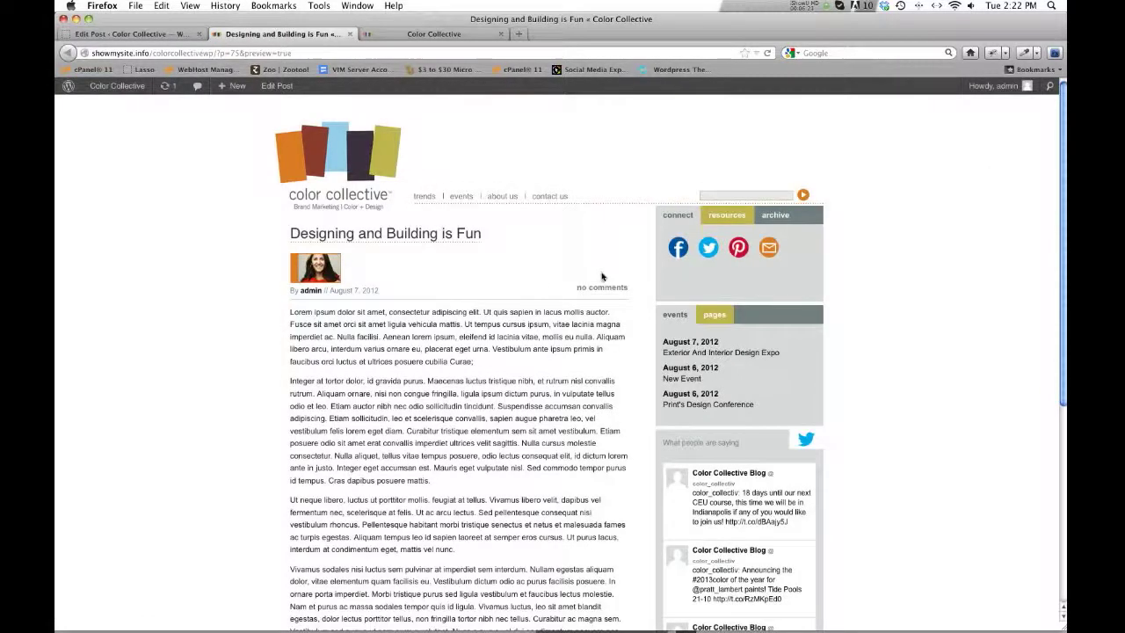
{"action": "left_click", "coordinate": [346, 35]}
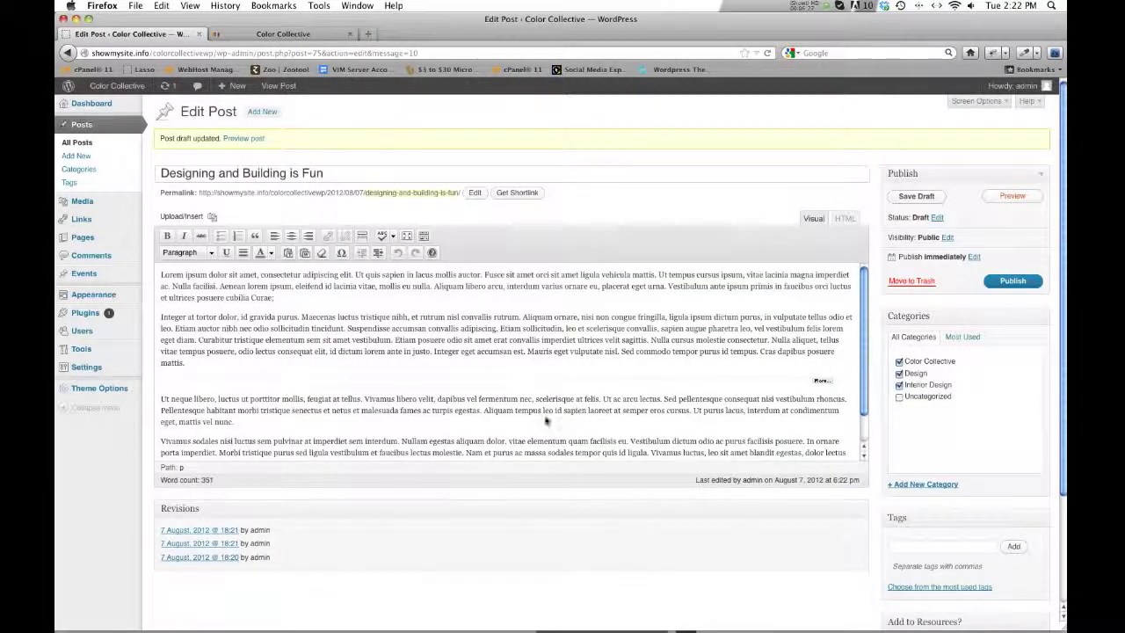
{"action": "scroll", "coordinate": [430, 409], "scroll_direction": "down", "scroll_amount": 2}
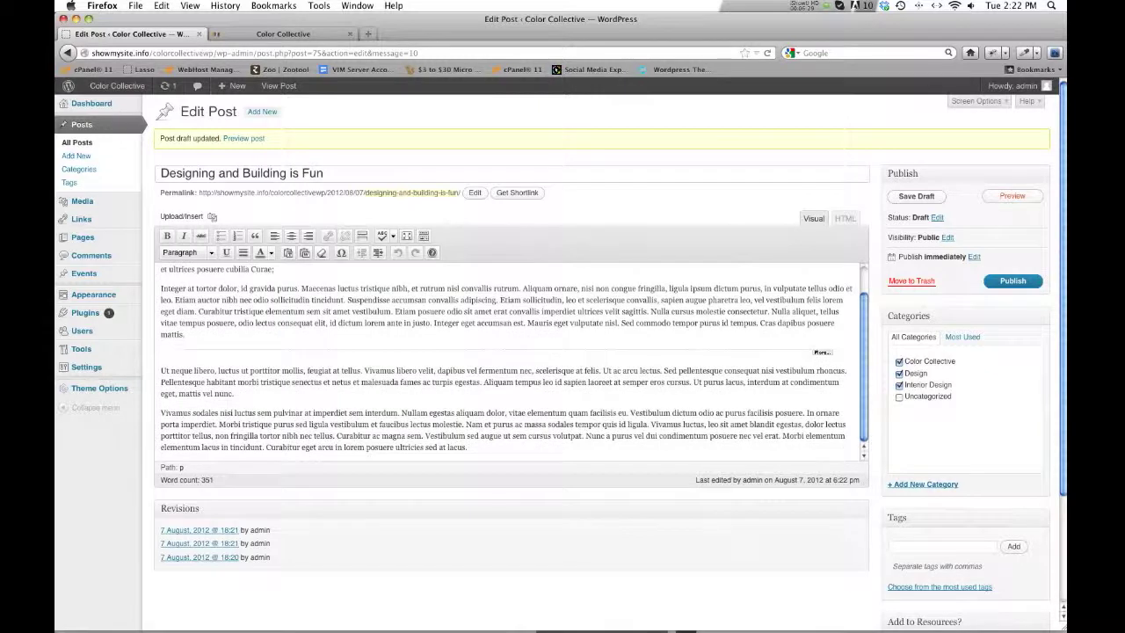
{"action": "left_click", "coordinate": [273, 34]}
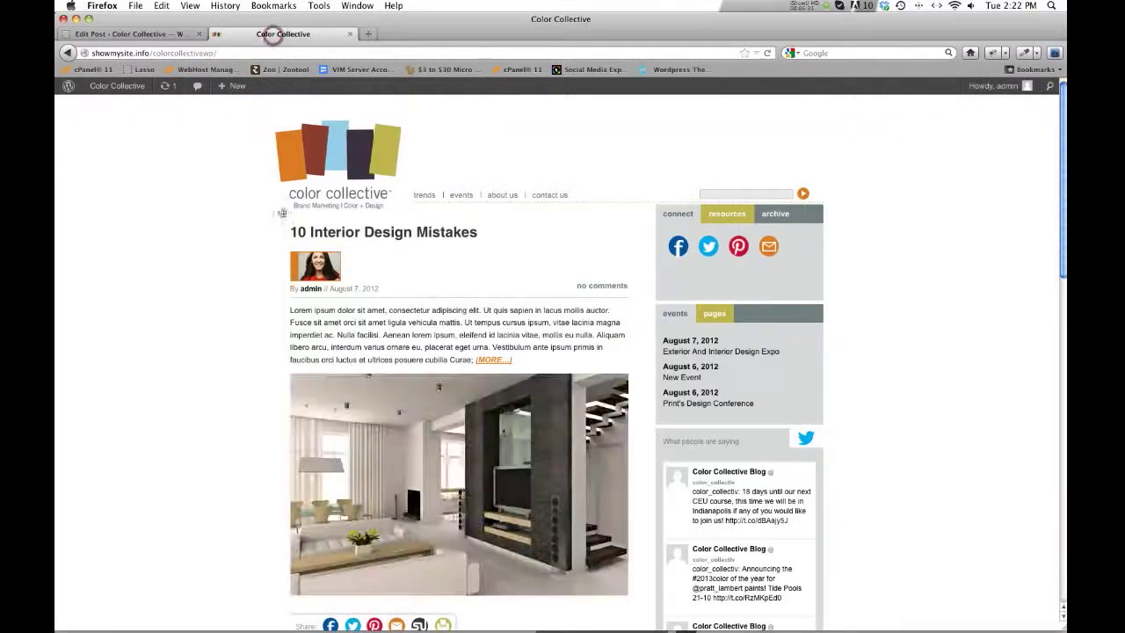
{"action": "left_click", "coordinate": [130, 34]}
Place the insertion point at the end of the post body.
{"action": "left_click", "coordinate": [276, 369]}
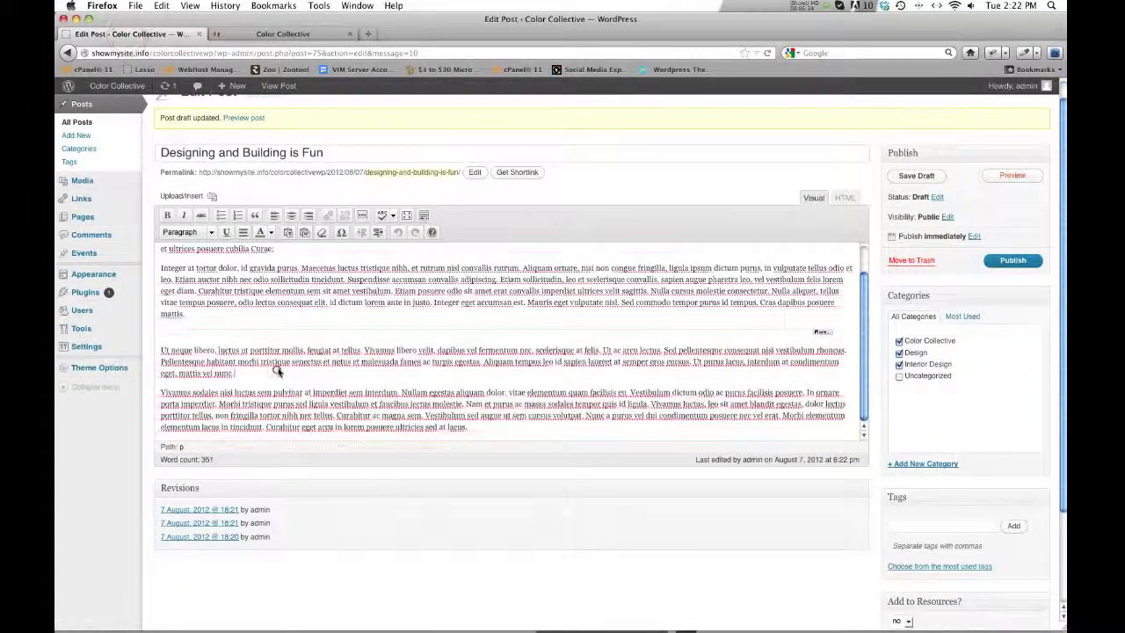
{"action": "scroll", "coordinate": [473, 313], "scroll_direction": "down", "scroll_amount": 3}
{"action": "left_click", "coordinate": [479, 316]}
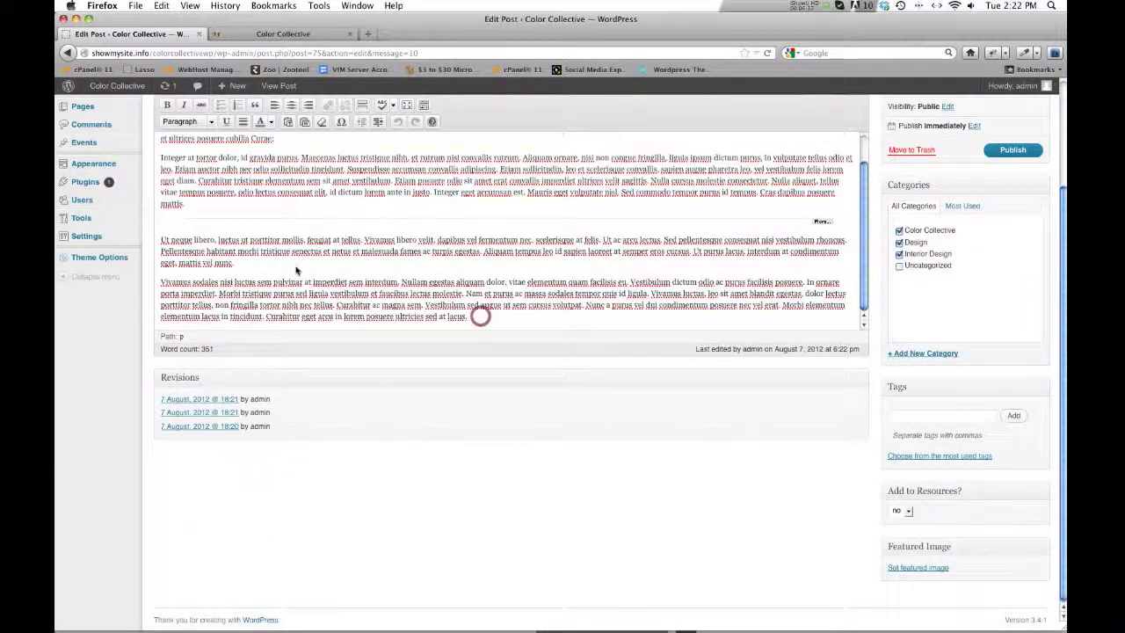
{"action": "left_click", "coordinate": [243, 267]}
{"action": "left_click", "coordinate": [485, 316]}
{"action": "scroll", "coordinate": [914, 567], "scroll_direction": "down", "scroll_amount": 1}
Upload the house photo 20100303ext.jpg from the computer in the featured image window.
{"action": "left_click", "coordinate": [918, 568]}
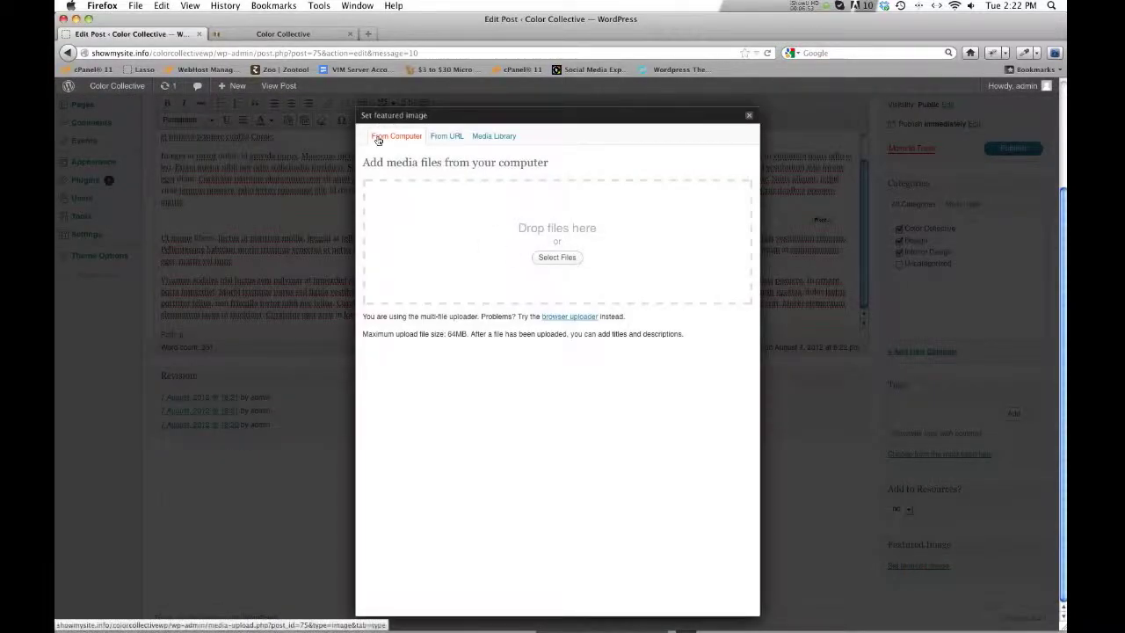
{"action": "left_click", "coordinate": [549, 261]}
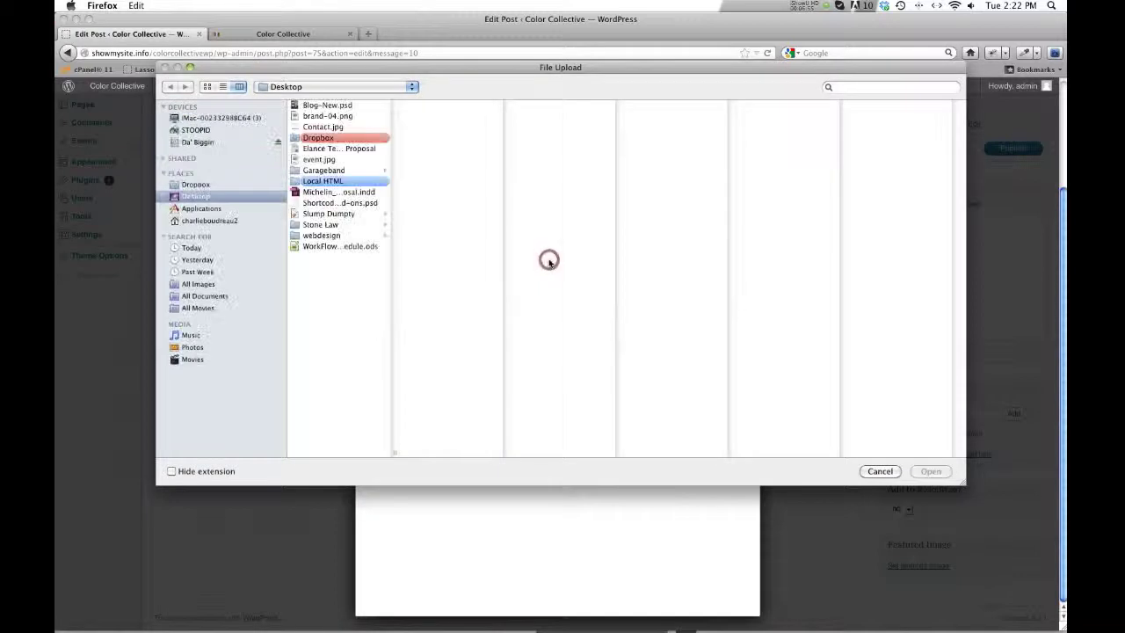
{"action": "left_click", "coordinate": [880, 471]}
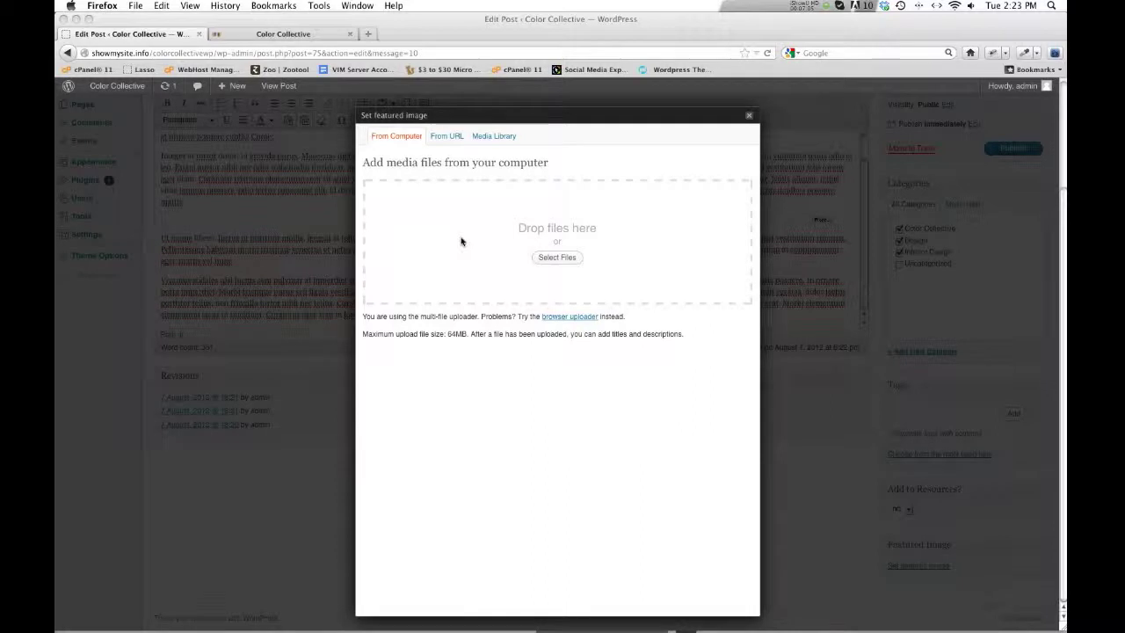
{"action": "left_click", "coordinate": [558, 208]}
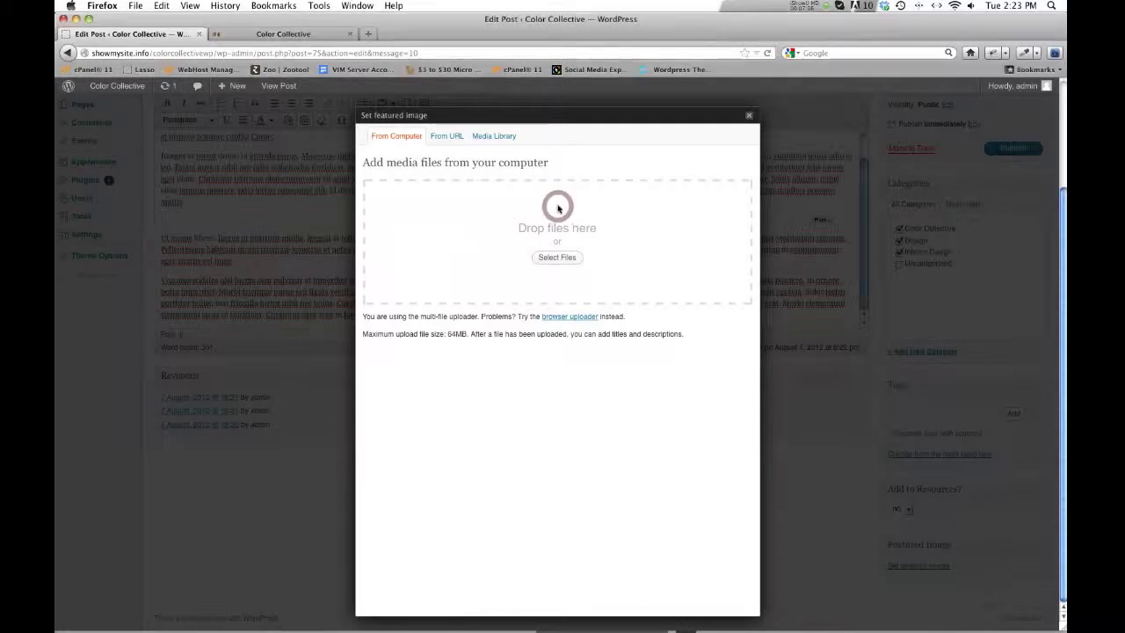
{"action": "left_click", "coordinate": [559, 258]}
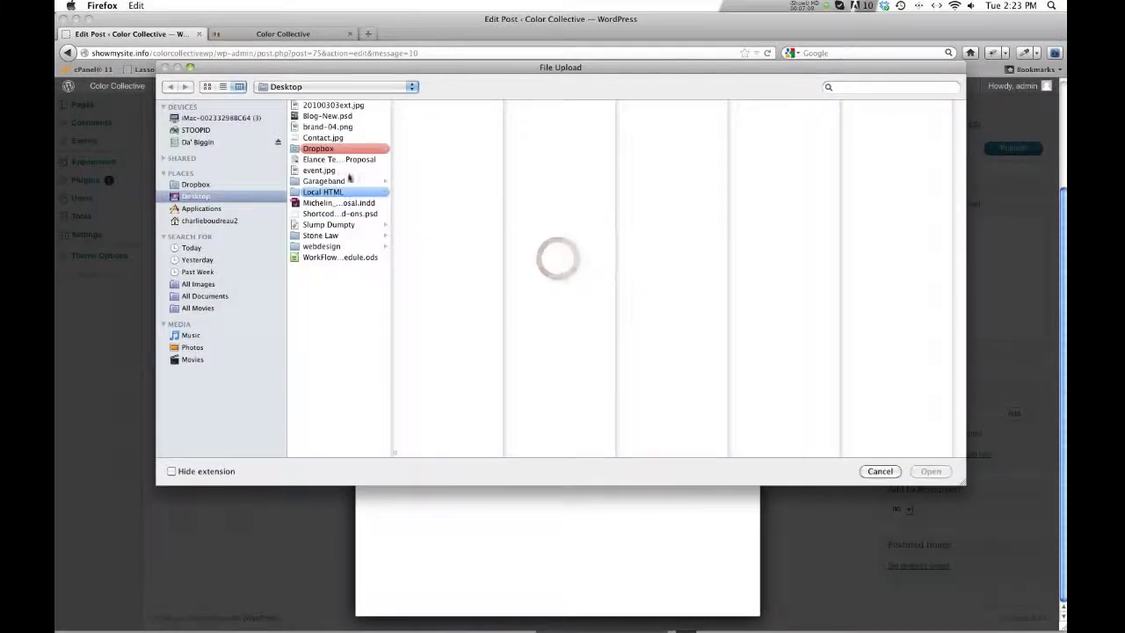
{"action": "left_click", "coordinate": [326, 106]}
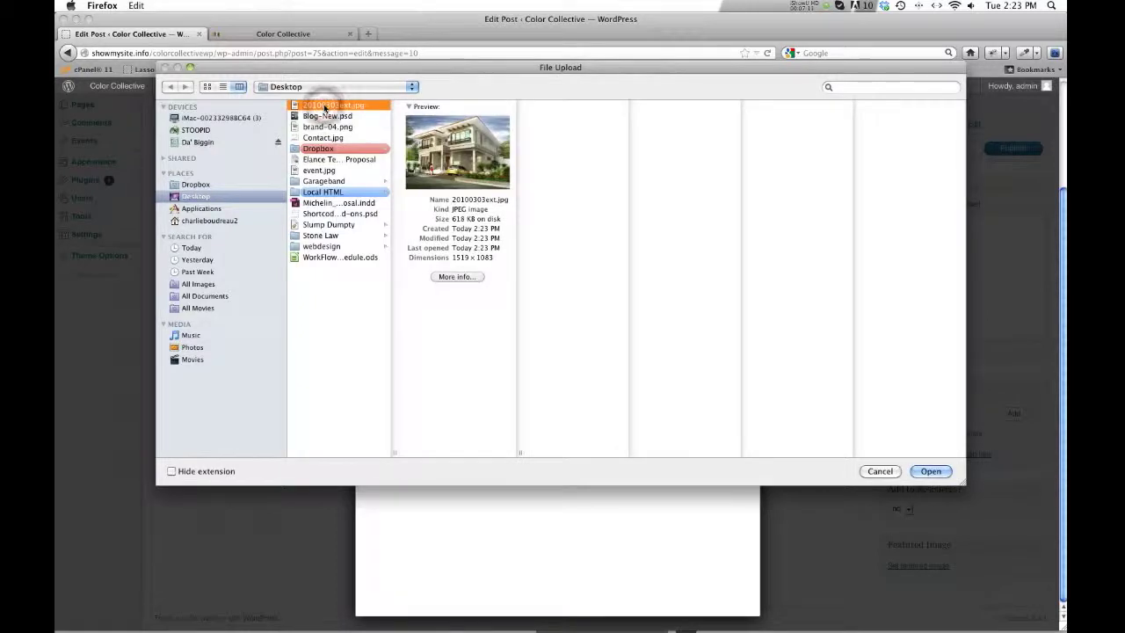
{"action": "double_click", "coordinate": [326, 106]}
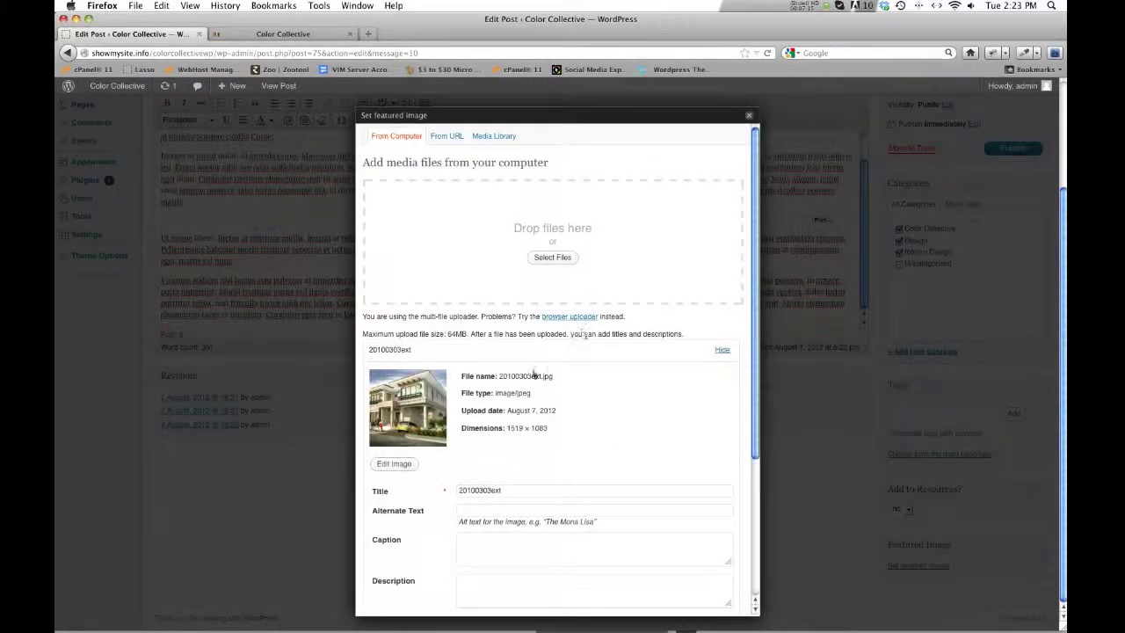
Use 20100303ext.jpg as the featured image and close the window.
{"action": "scroll", "coordinate": [506, 350], "scroll_direction": "down", "scroll_amount": 2}
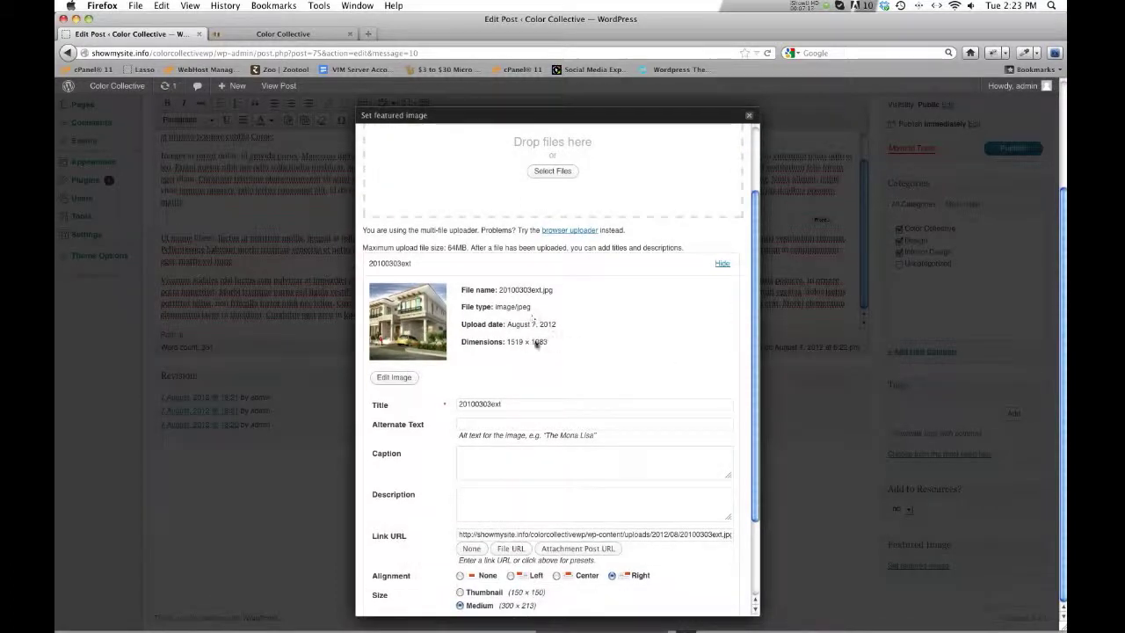
{"action": "scroll", "coordinate": [527, 346], "scroll_direction": "down", "scroll_amount": 1}
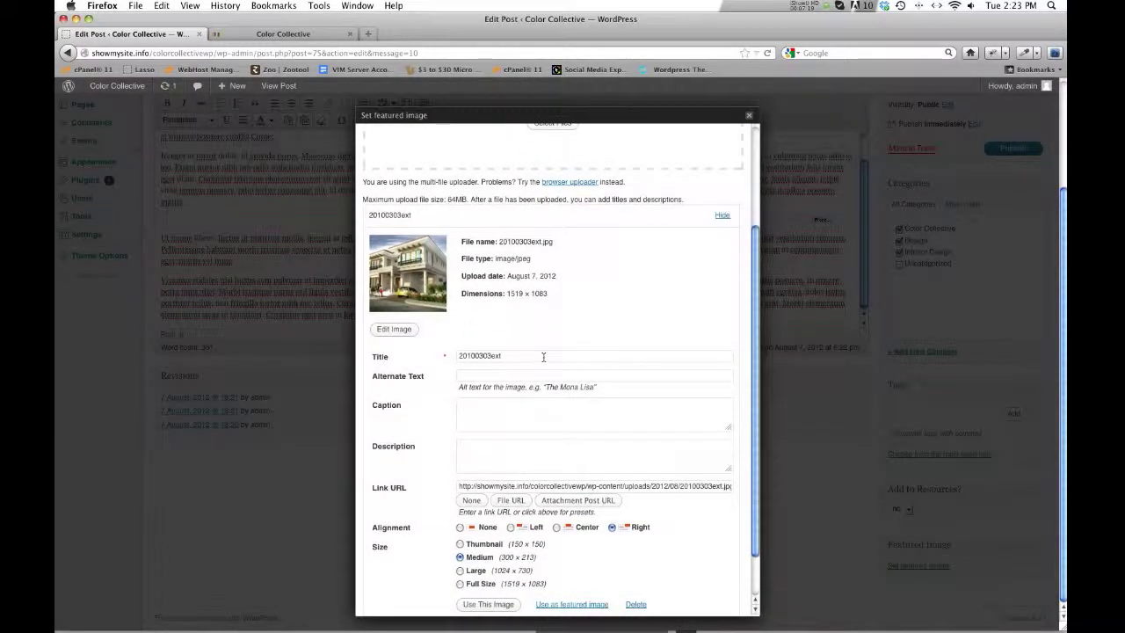
{"action": "scroll", "coordinate": [545, 354], "scroll_direction": "down", "scroll_amount": 1}
{"action": "scroll", "coordinate": [547, 351], "scroll_direction": "down", "scroll_amount": 1}
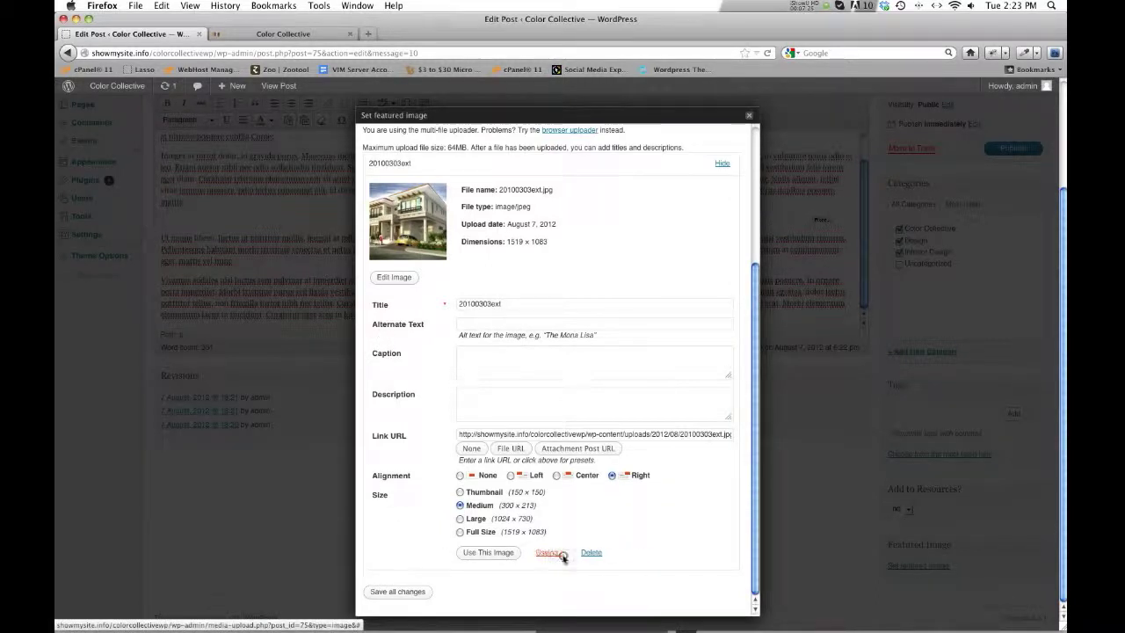
{"action": "left_click", "coordinate": [565, 552]}
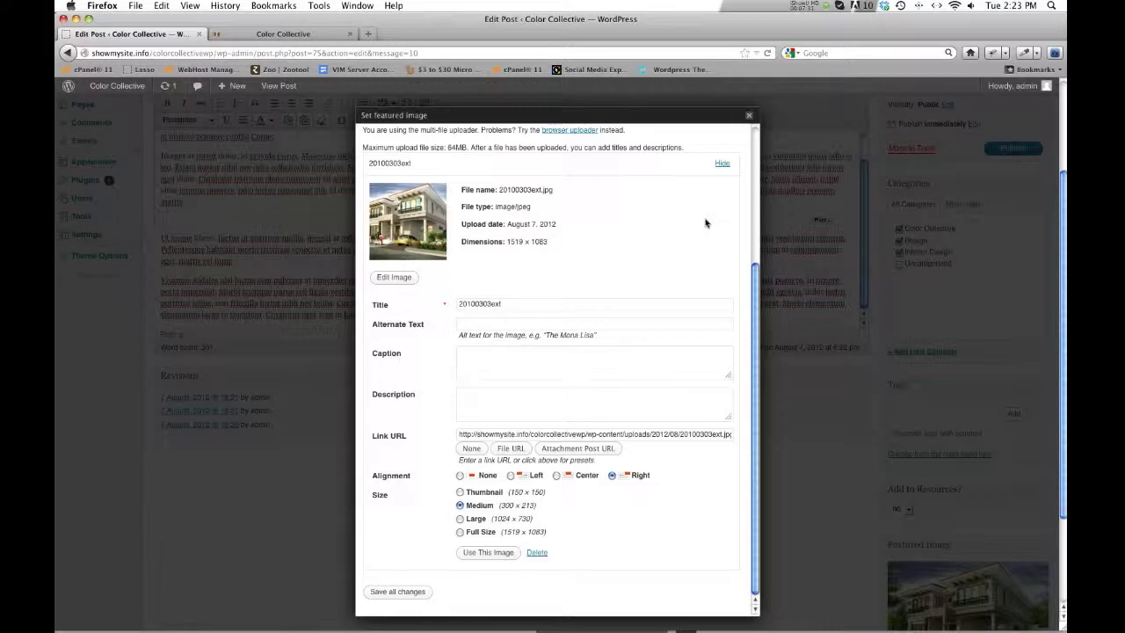
{"action": "left_click", "coordinate": [749, 115]}
Publish the post and reload the live blog to see it.
{"action": "left_click", "coordinate": [1009, 151]}
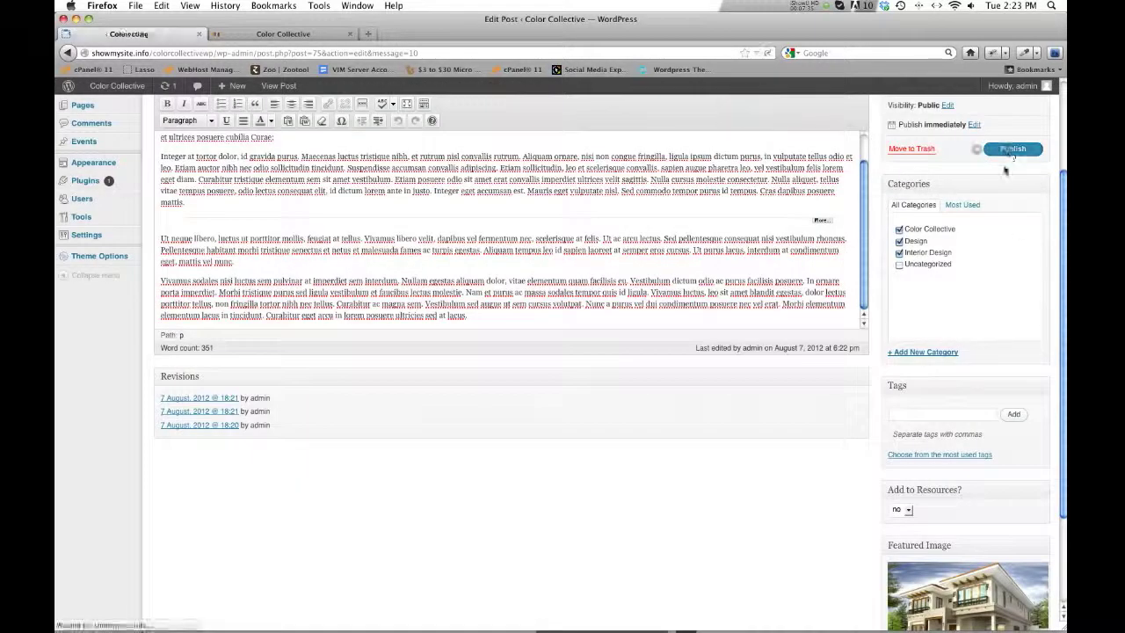
{"action": "left_click", "coordinate": [262, 35]}
{"action": "key", "text": "super+r"}
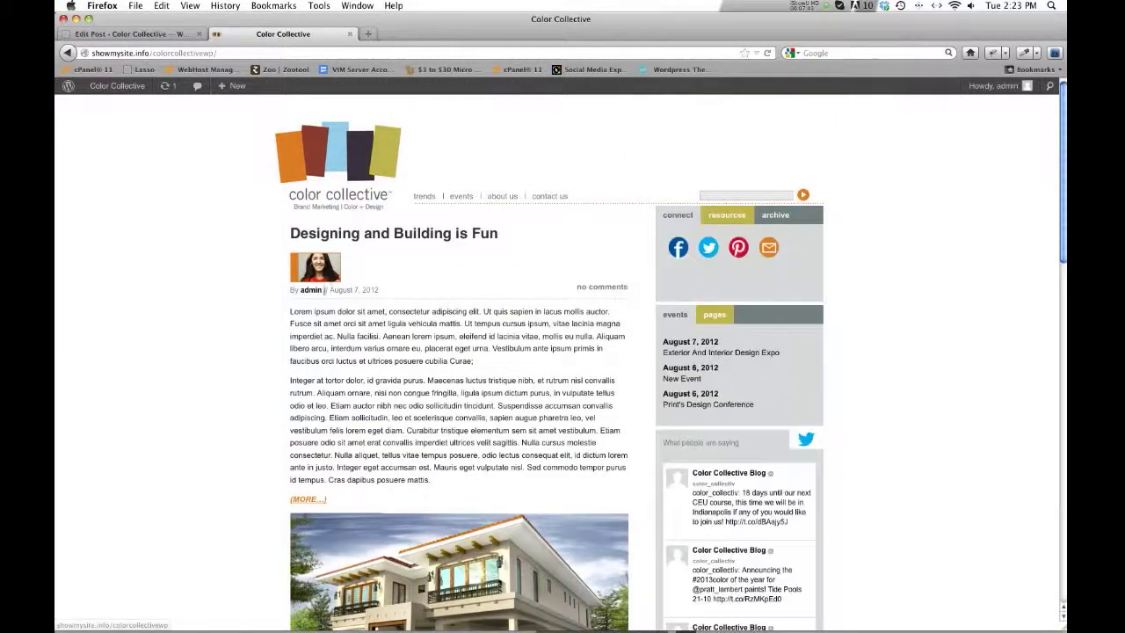
Open the full post via its read-more link, read through it, and return to the editor.
{"action": "left_click", "coordinate": [322, 499]}
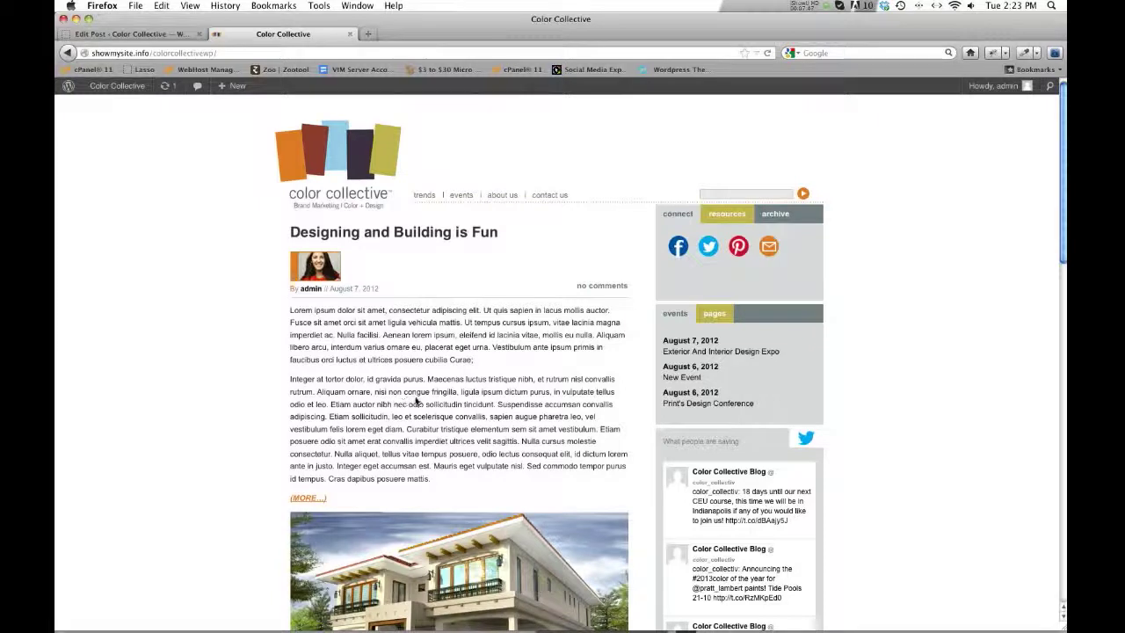
{"action": "scroll", "coordinate": [417, 401], "scroll_direction": "down", "scroll_amount": 5}
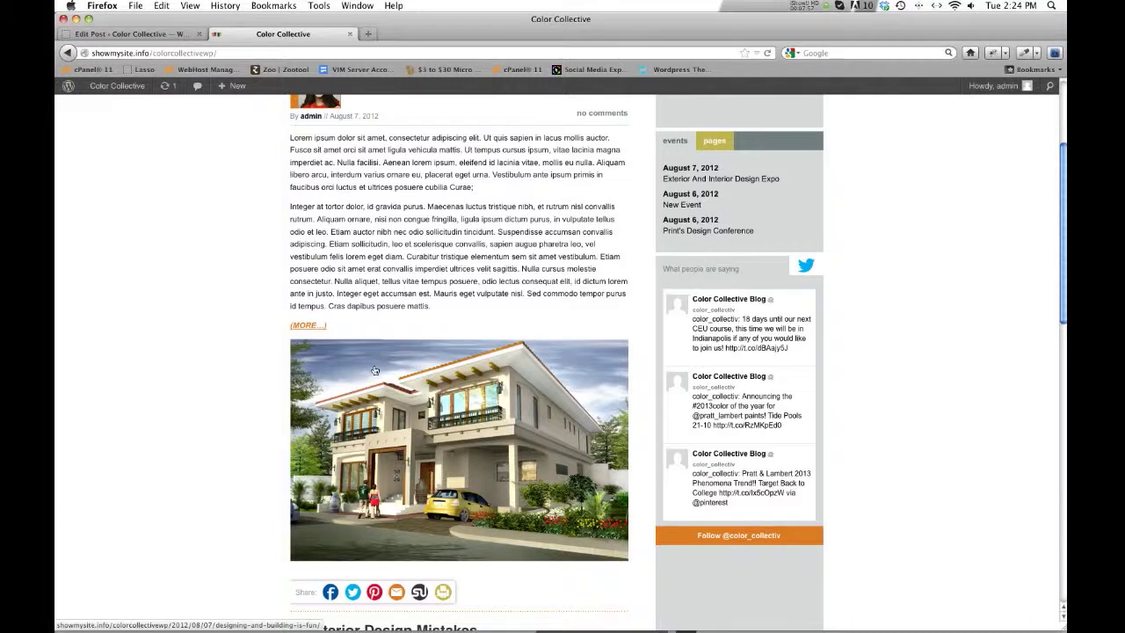
{"action": "scroll", "coordinate": [438, 343], "scroll_direction": "down", "scroll_amount": 2}
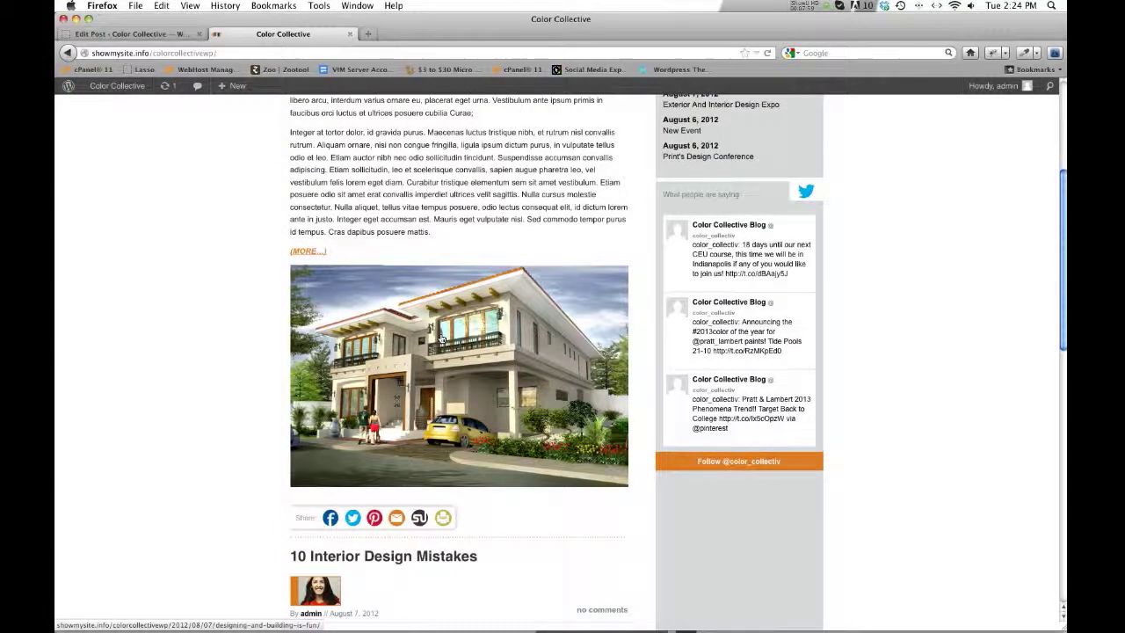
{"action": "scroll", "coordinate": [441, 339], "scroll_direction": "up", "scroll_amount": 3}
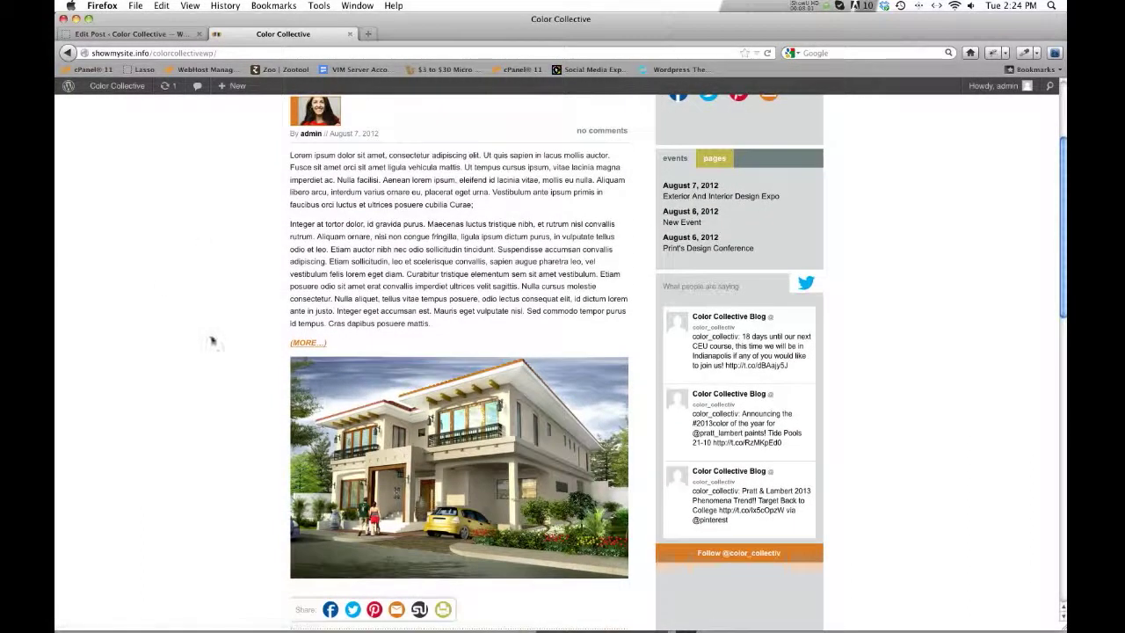
{"action": "left_click", "coordinate": [306, 343]}
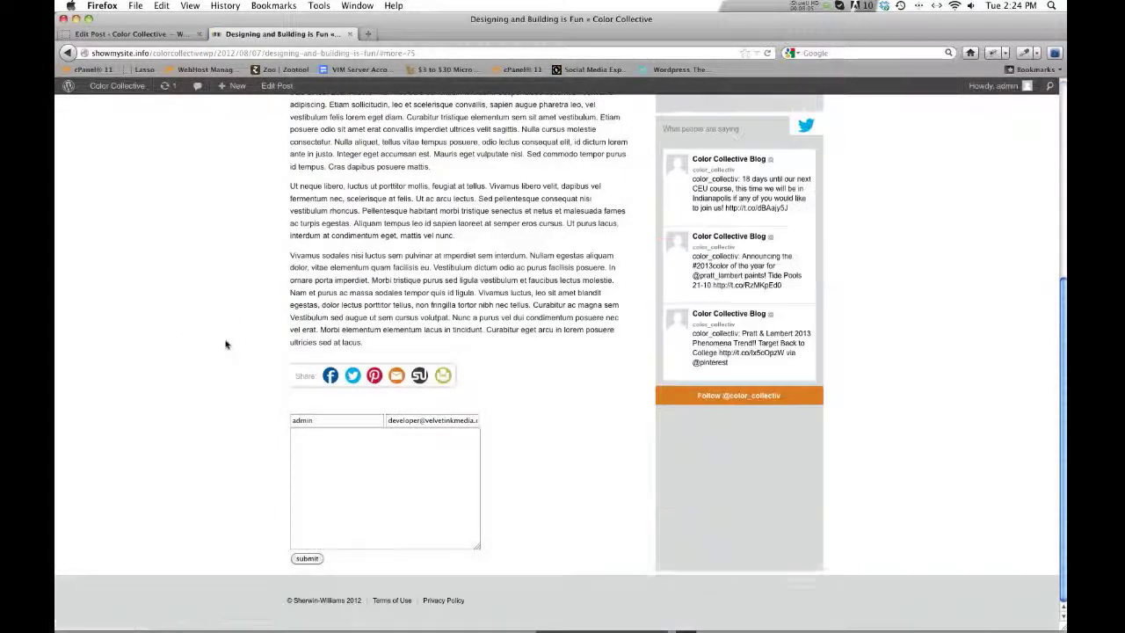
{"action": "scroll", "coordinate": [226, 344], "scroll_direction": "down", "scroll_amount": 5}
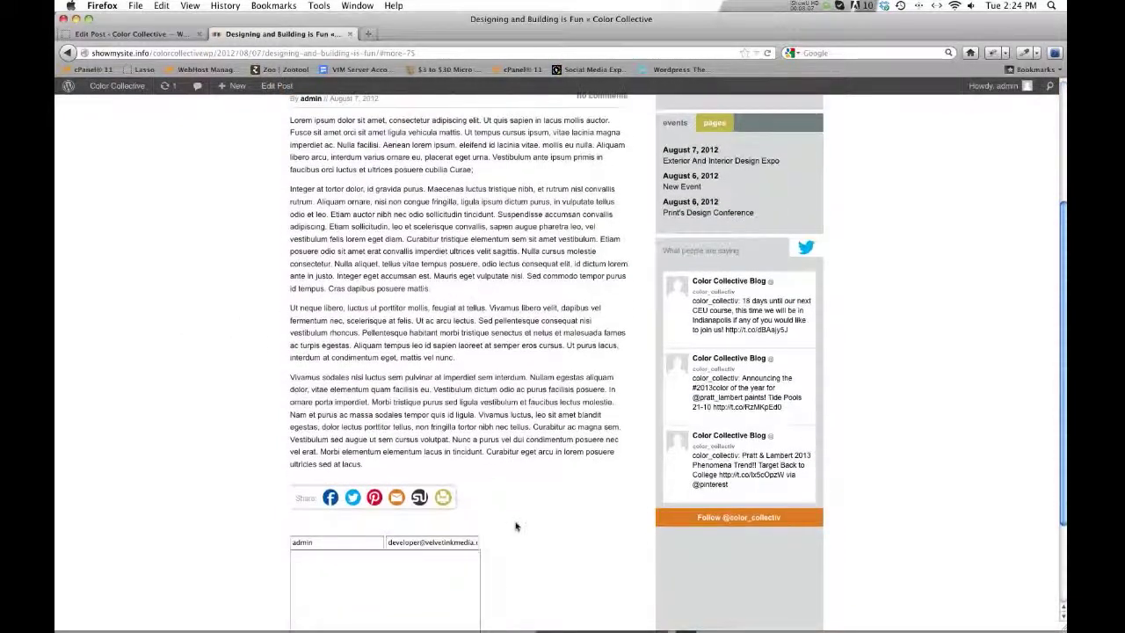
{"action": "scroll", "coordinate": [390, 452], "scroll_direction": "up", "scroll_amount": 10}
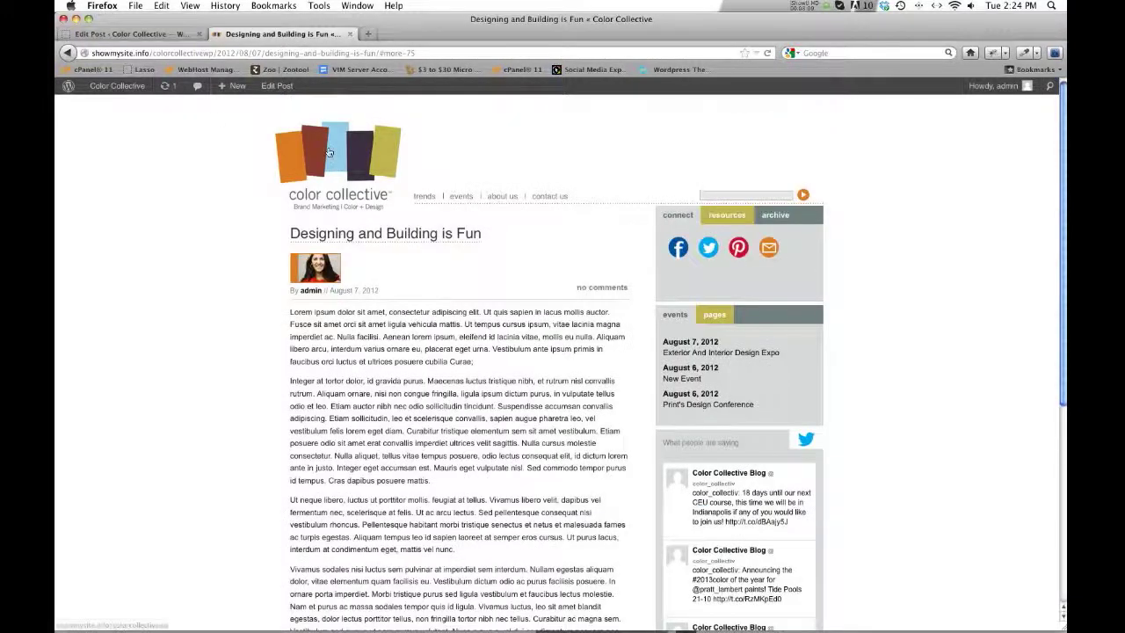
{"action": "left_click", "coordinate": [159, 35]}
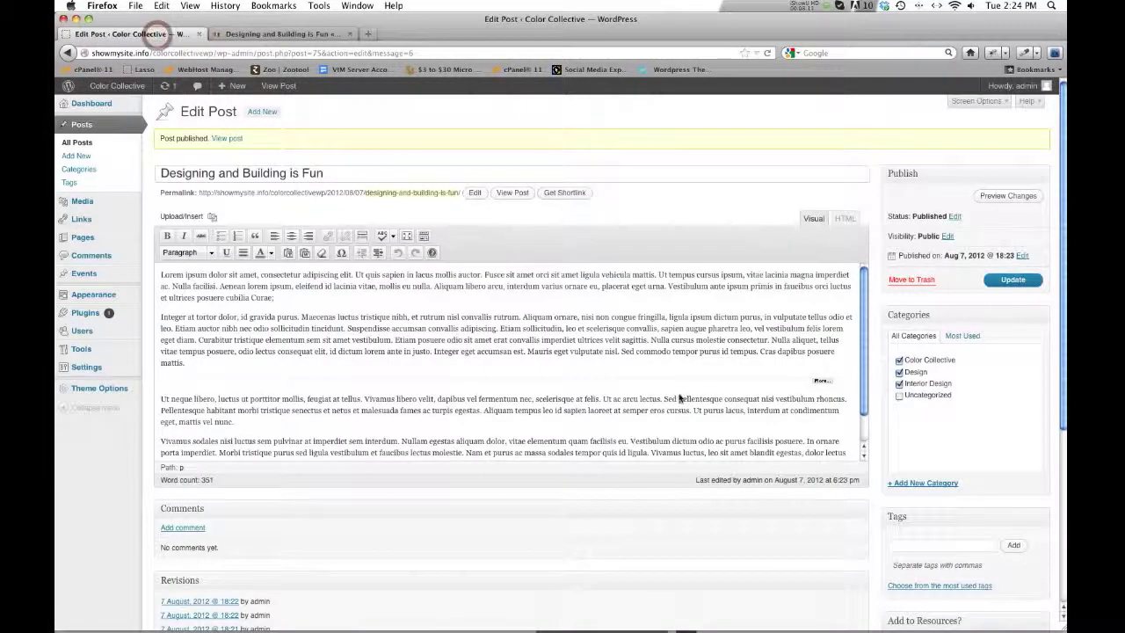
Duplicate the last two paragraphs (Ut neque and Vivamus) after 'lacus.' and remove the blank line.
{"action": "left_click", "coordinate": [864, 460]}
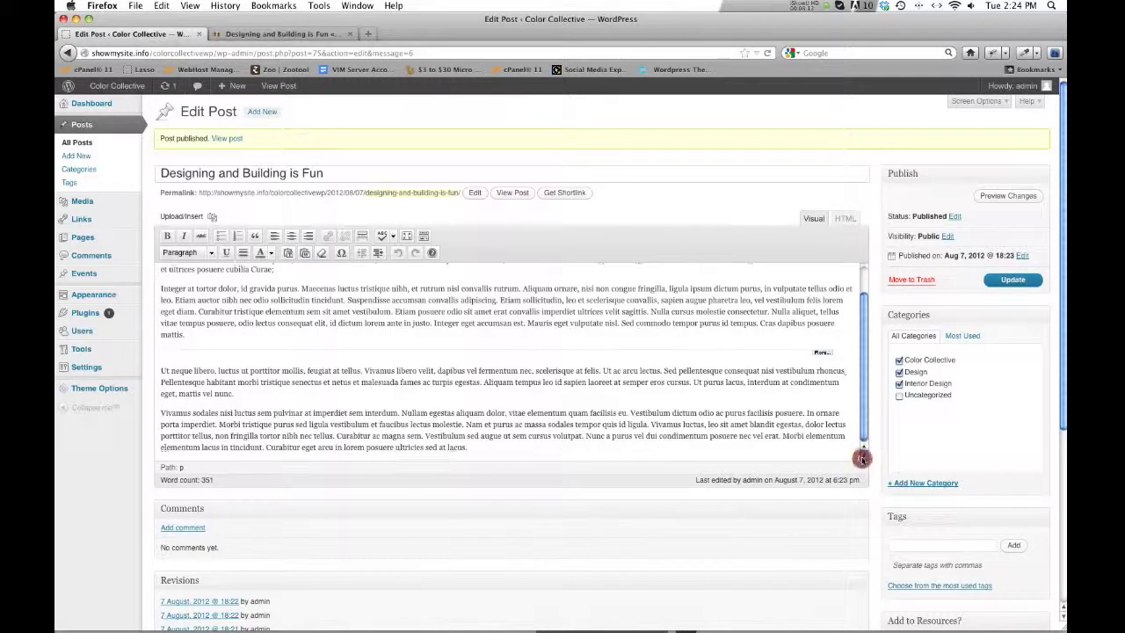
{"action": "left_click_drag", "start_coordinate": [475, 451], "coordinate": [466, 447]}
{"action": "key", "text": "super+c"}
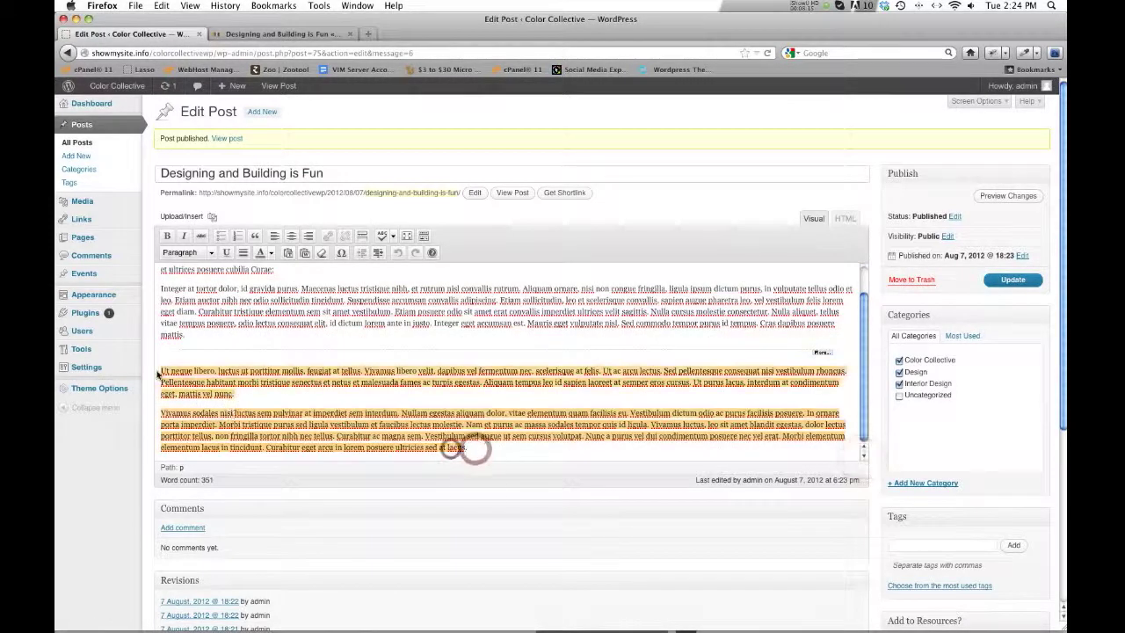
{"action": "left_click", "coordinate": [467, 447]}
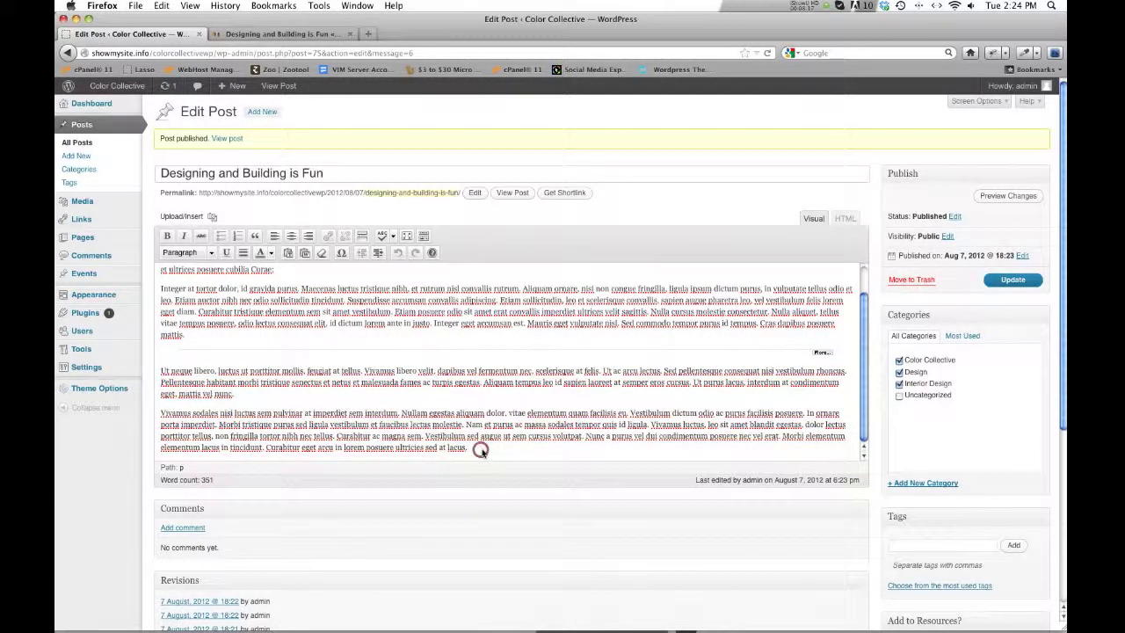
{"action": "key", "text": "Return"}
{"action": "key", "text": "super+v"}
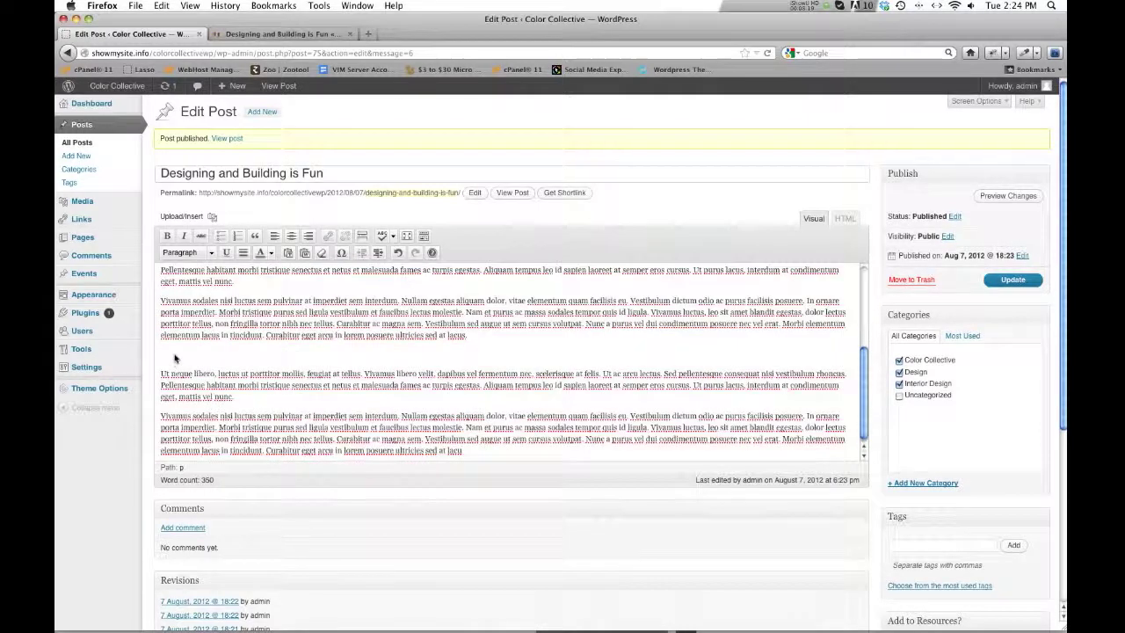
{"action": "left_click", "coordinate": [173, 364]}
{"action": "key", "text": "super+v"}
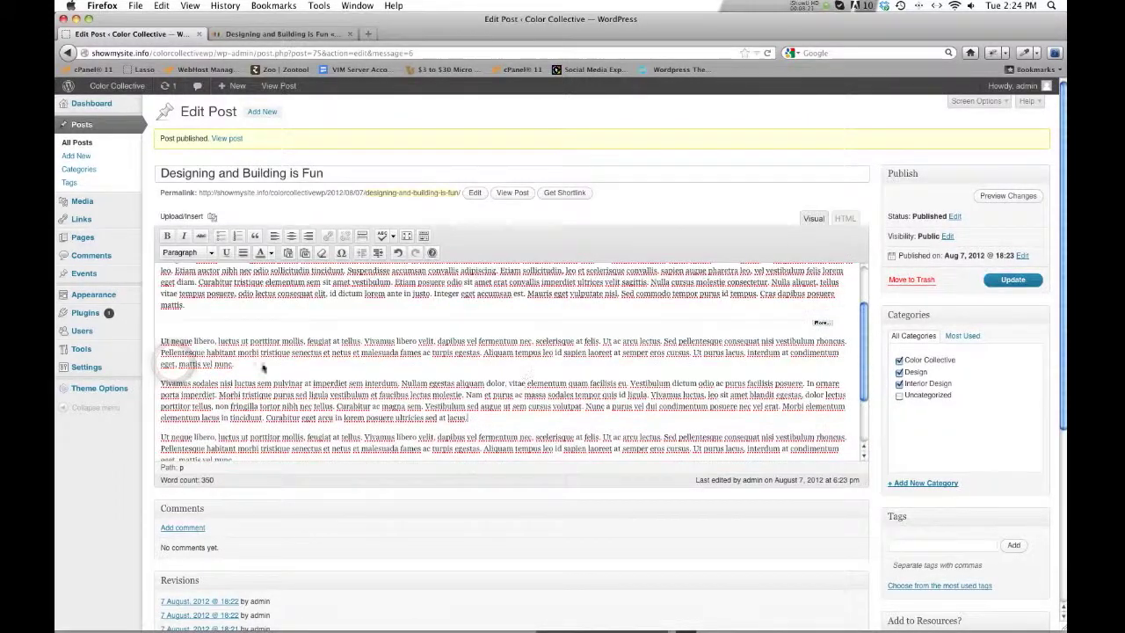
Place the cursor at the repeated Ut neque paragraph and open Add Media.
{"action": "scroll", "coordinate": [211, 378], "scroll_direction": "down", "scroll_amount": 2}
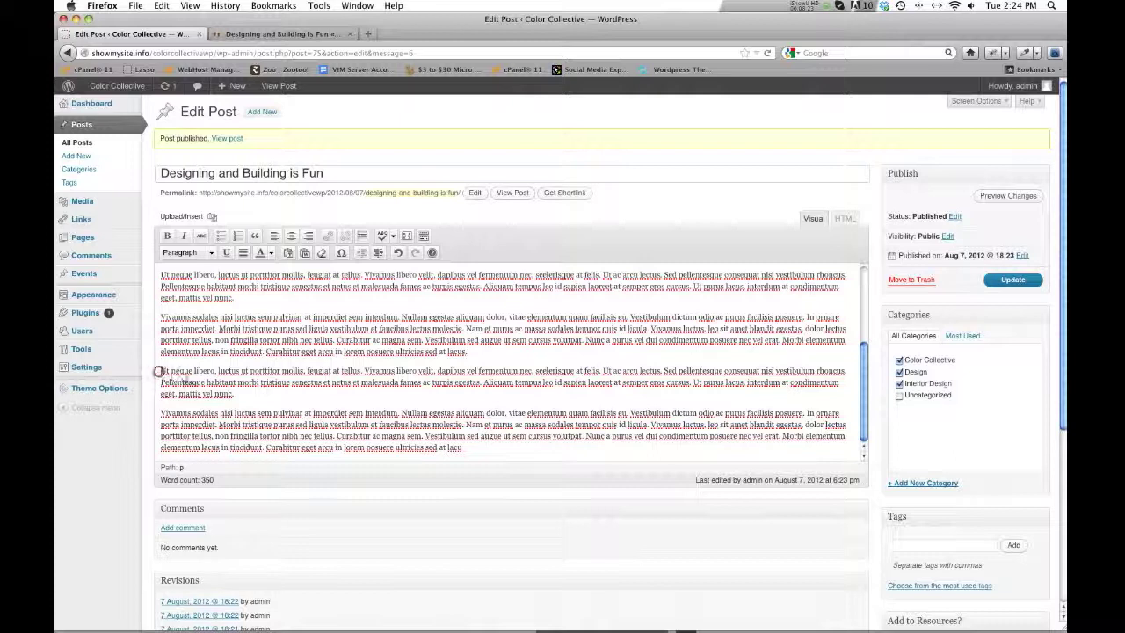
{"action": "left_click", "coordinate": [158, 373]}
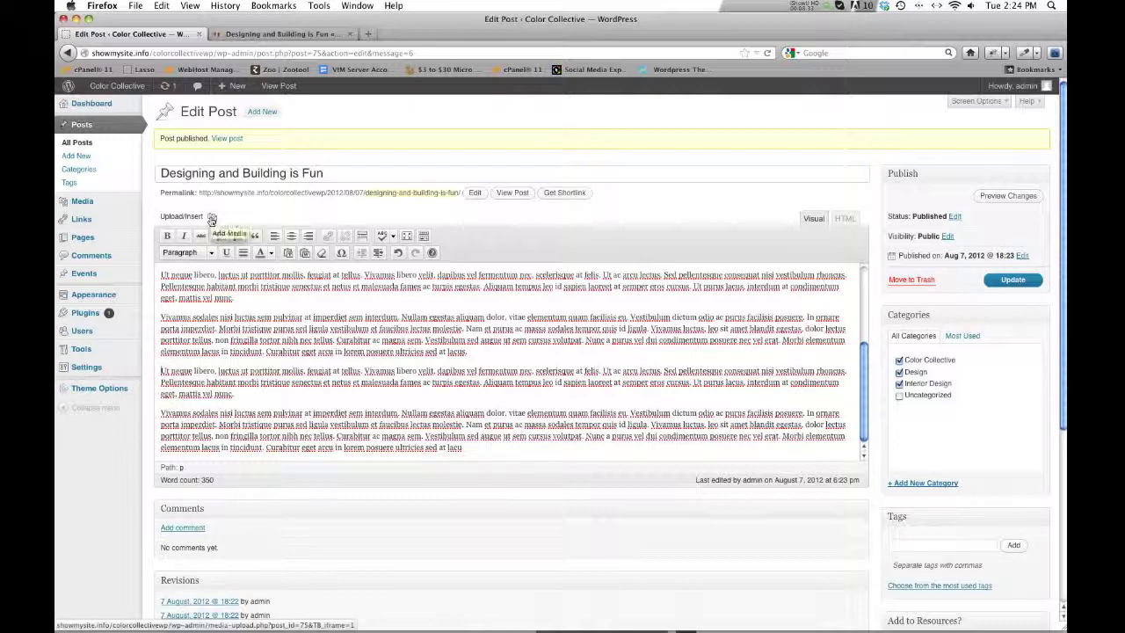
{"action": "left_click", "coordinate": [211, 218]}
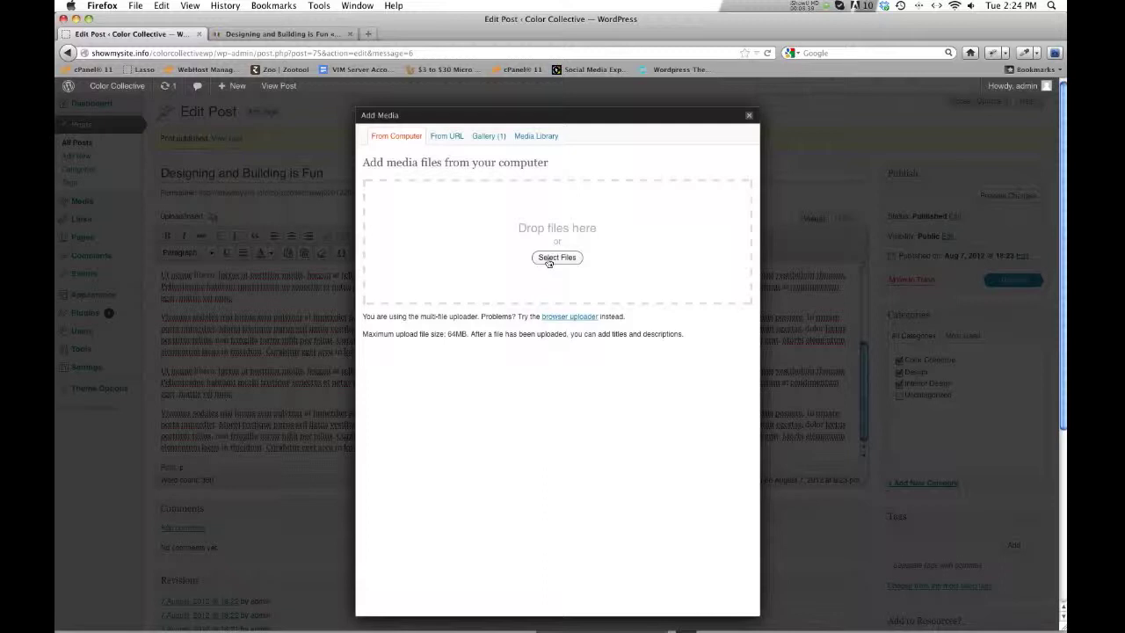
Pick event.jpg from the Media Library and set it to thumbnail size.
{"action": "left_click", "coordinate": [541, 138]}
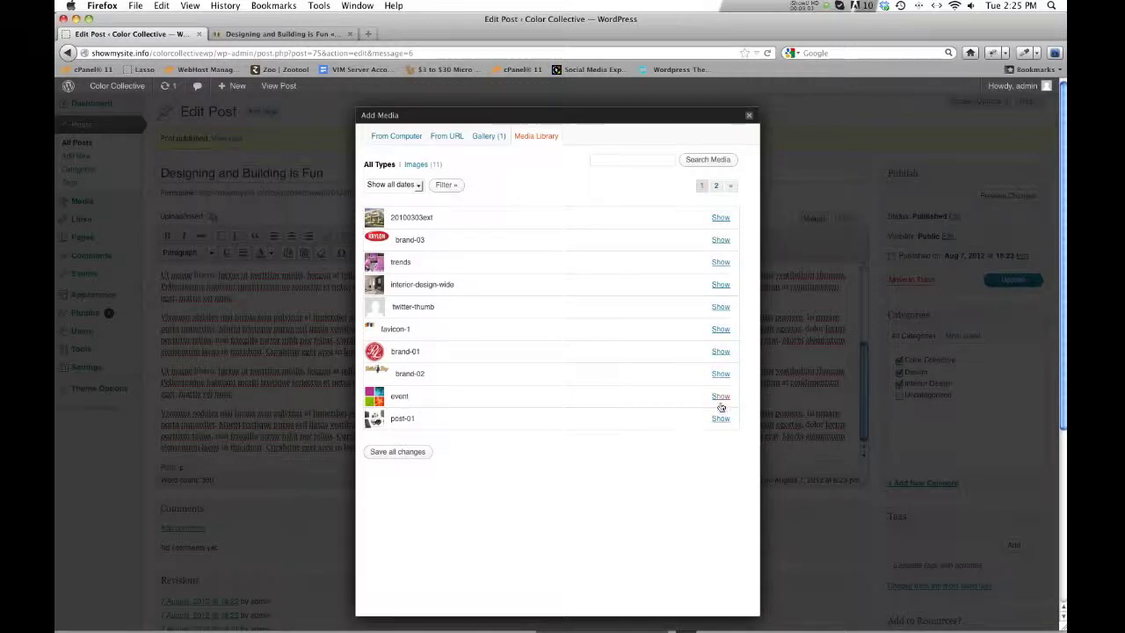
{"action": "left_click", "coordinate": [721, 397]}
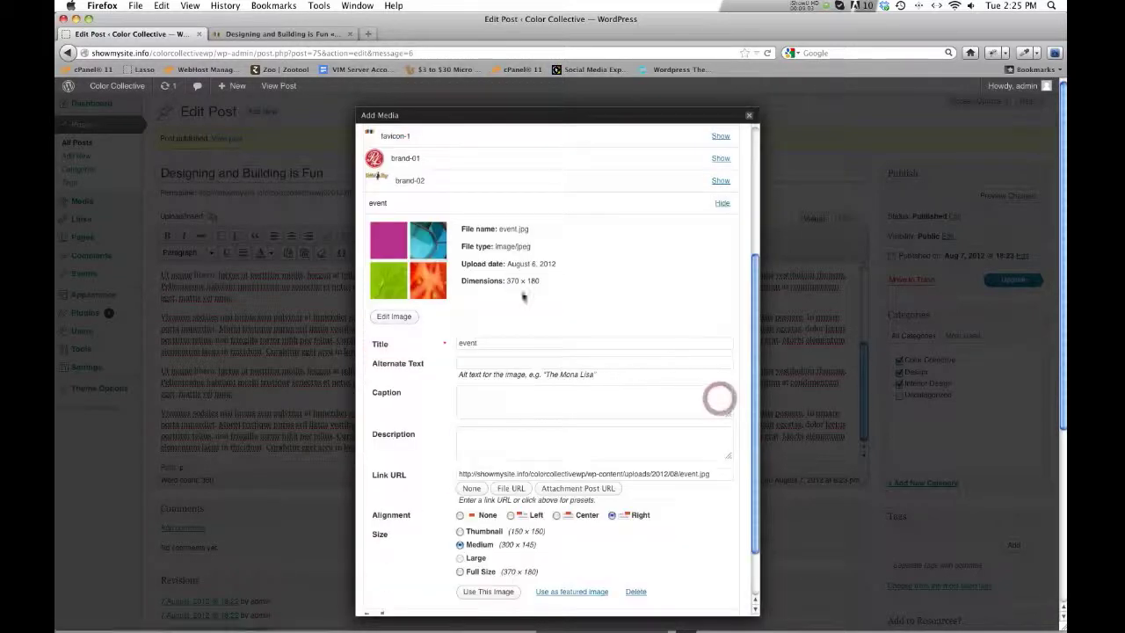
{"action": "scroll", "coordinate": [489, 342], "scroll_direction": "down", "scroll_amount": 2}
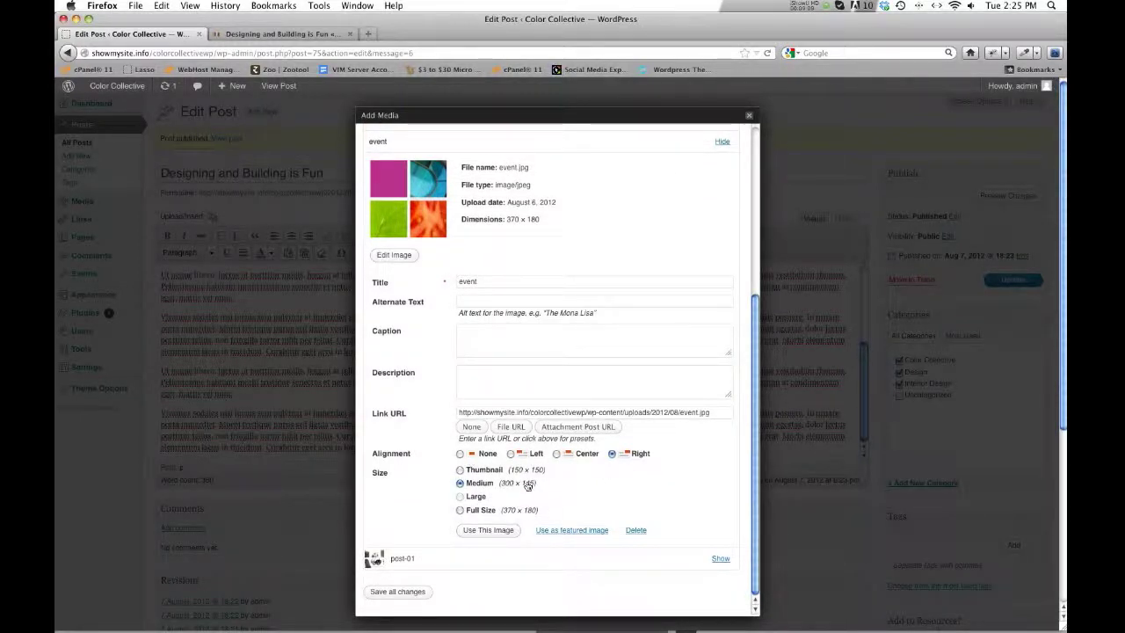
{"action": "left_click", "coordinate": [459, 471]}
{"action": "scroll", "coordinate": [395, 507], "scroll_direction": "down", "scroll_amount": 2}
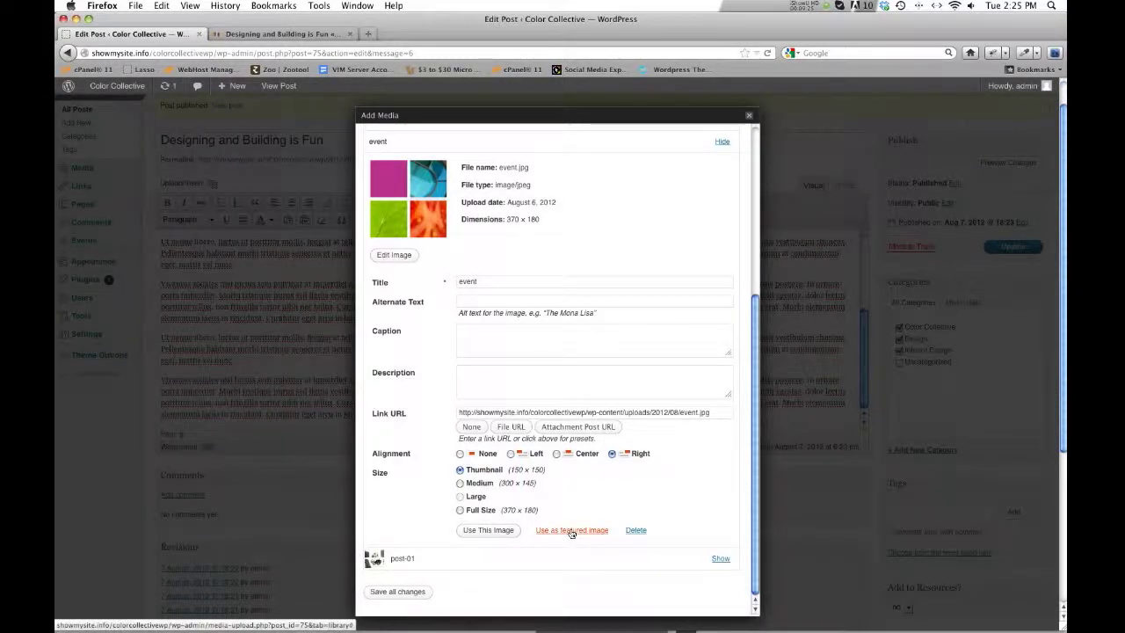
{"action": "left_click", "coordinate": [255, 34]}
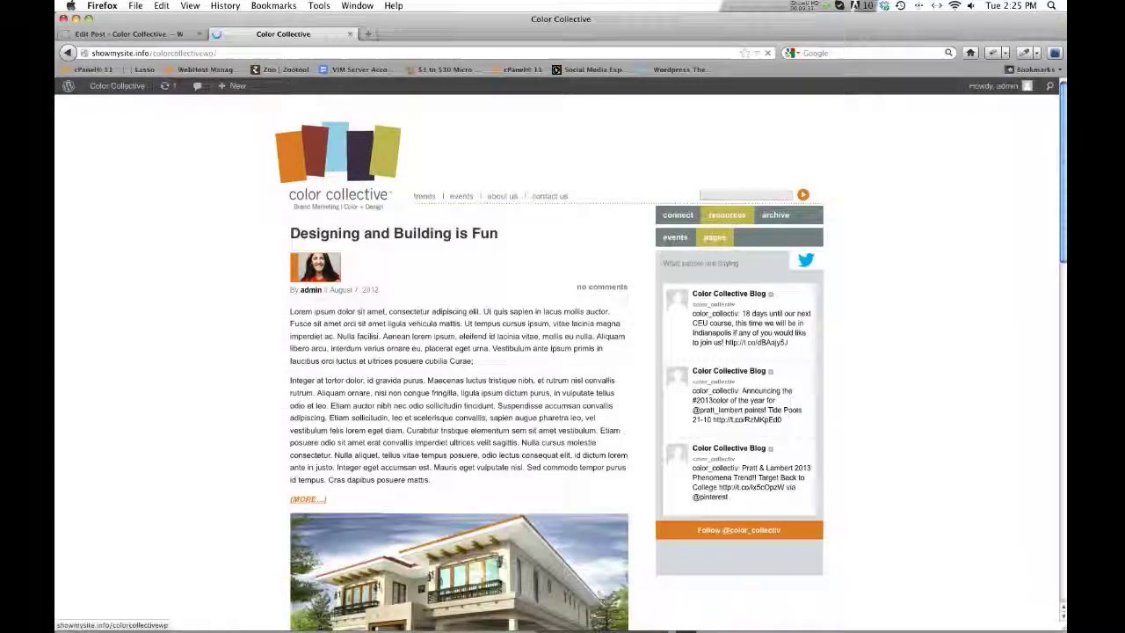
{"action": "scroll", "coordinate": [457, 395], "scroll_direction": "down", "scroll_amount": 4}
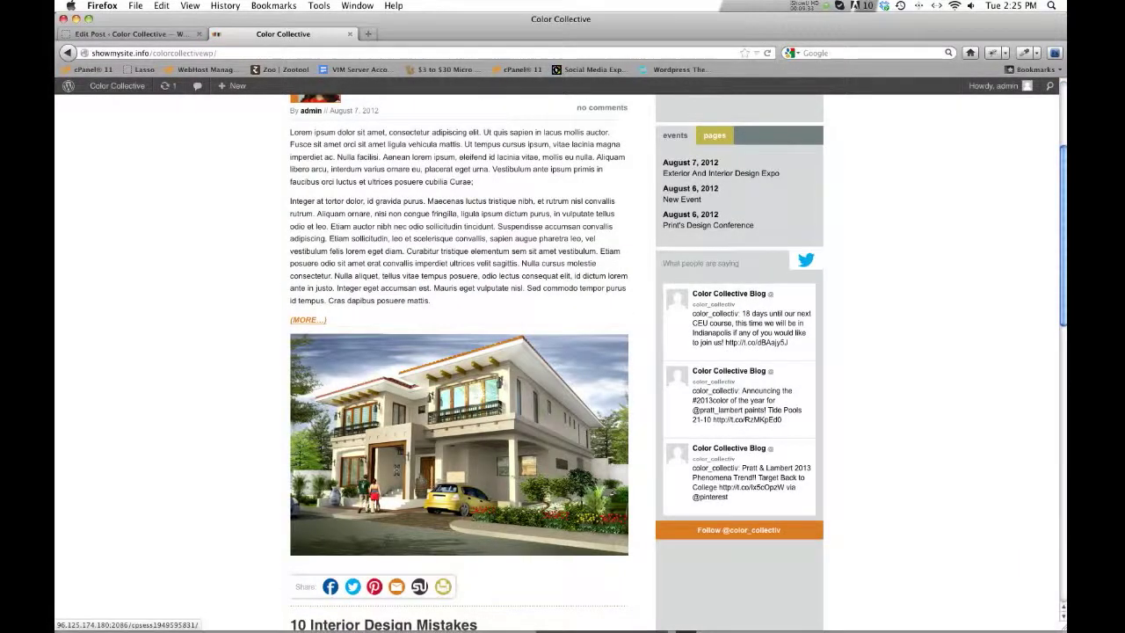
{"action": "scroll", "coordinate": [404, 247], "scroll_direction": "up", "scroll_amount": 2}
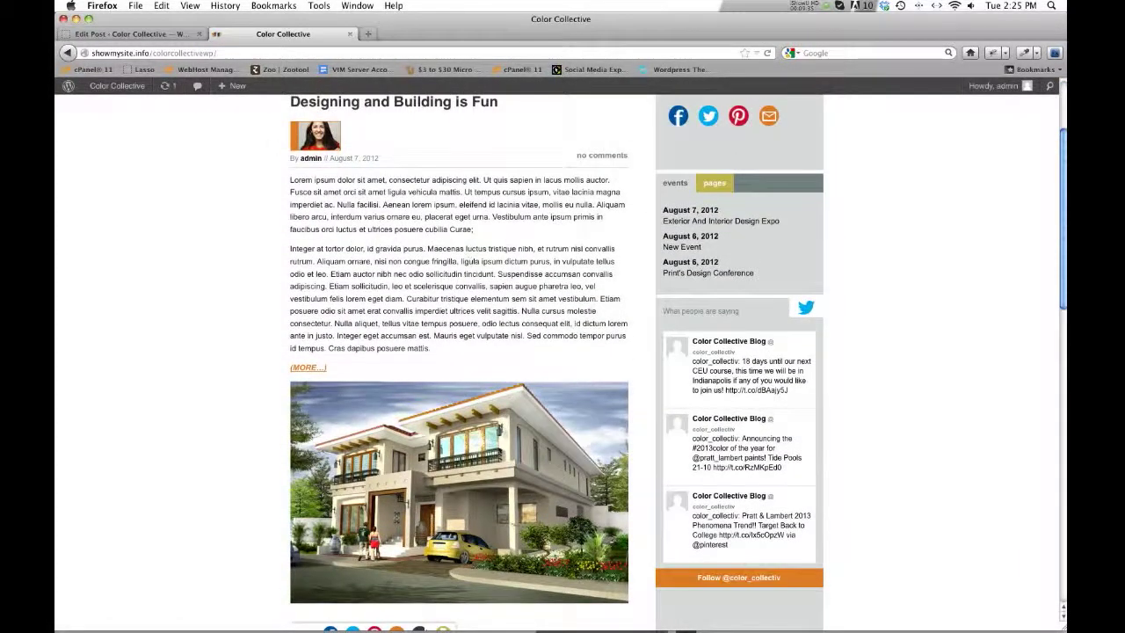
{"action": "left_click", "coordinate": [151, 33]}
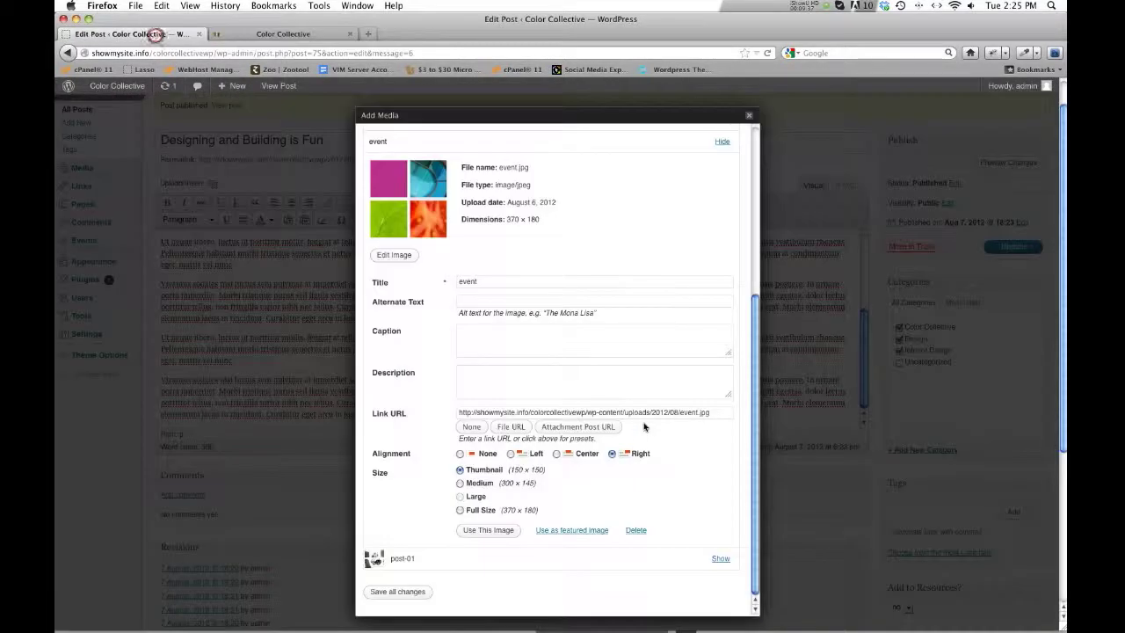
Insert the right-aligned event thumbnail, update the post, and check it on the live site.
{"action": "left_click", "coordinate": [488, 530]}
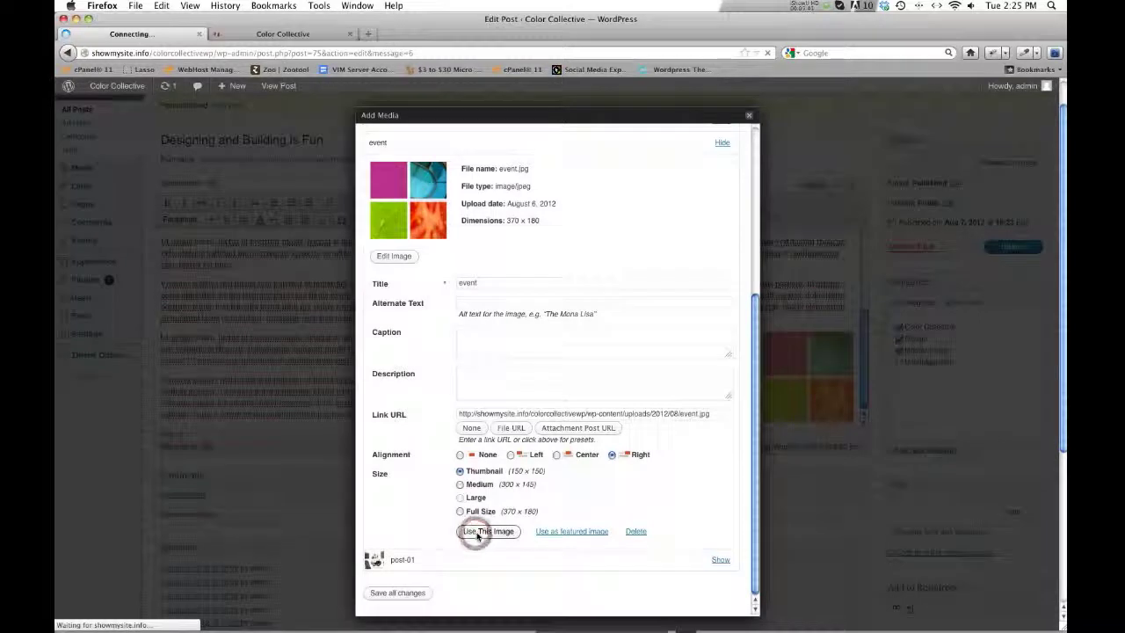
{"action": "left_click", "coordinate": [1019, 247]}
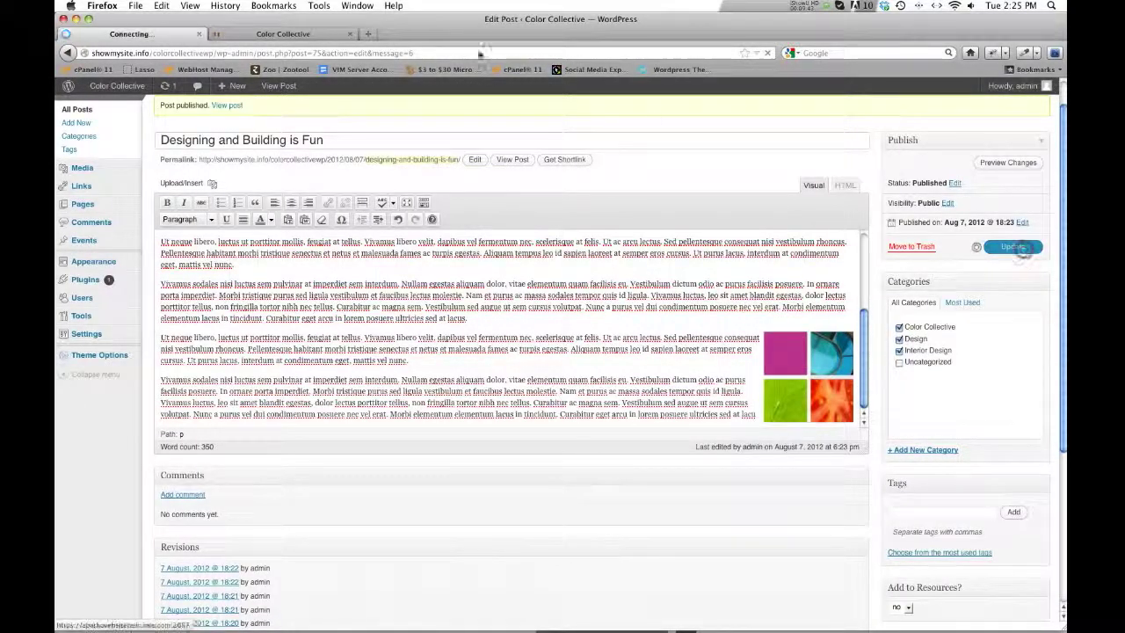
{"action": "left_click", "coordinate": [319, 34]}
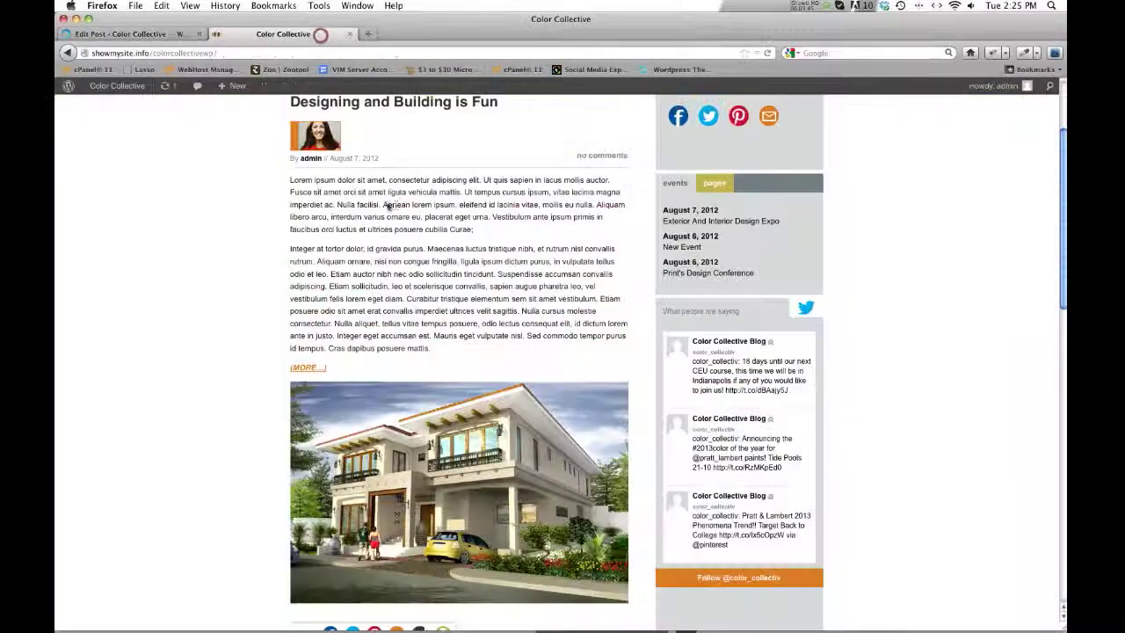
{"action": "left_click", "coordinate": [310, 367]}
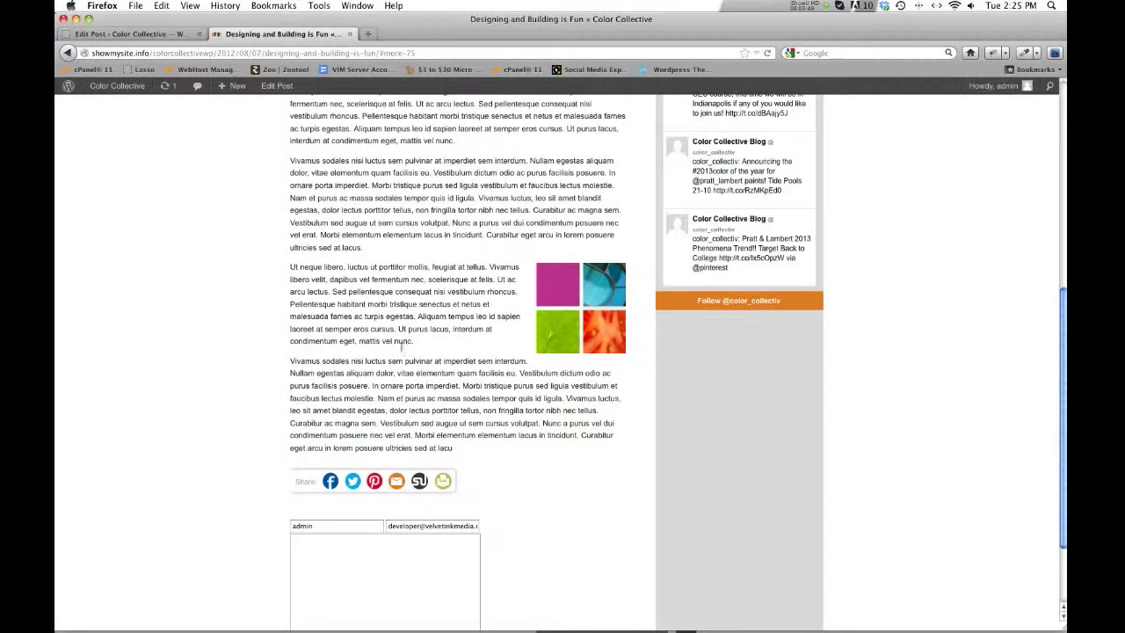
{"action": "scroll", "coordinate": [401, 346], "scroll_direction": "up", "scroll_amount": 4}
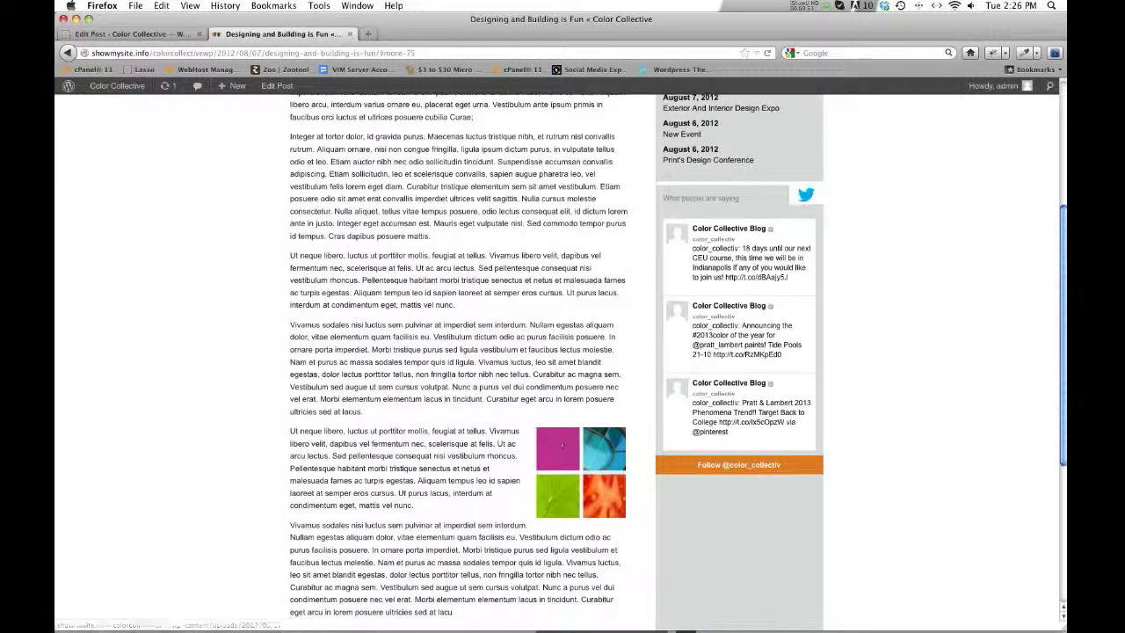
{"action": "scroll", "coordinate": [339, 282], "scroll_direction": "up", "scroll_amount": 10}
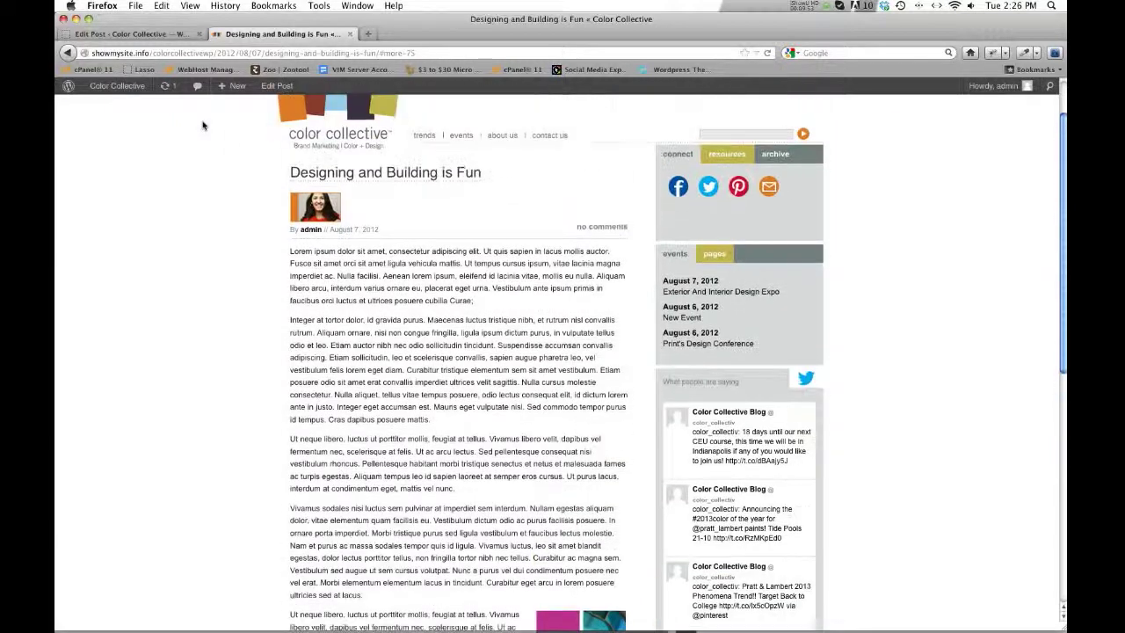
{"action": "left_click", "coordinate": [157, 34]}
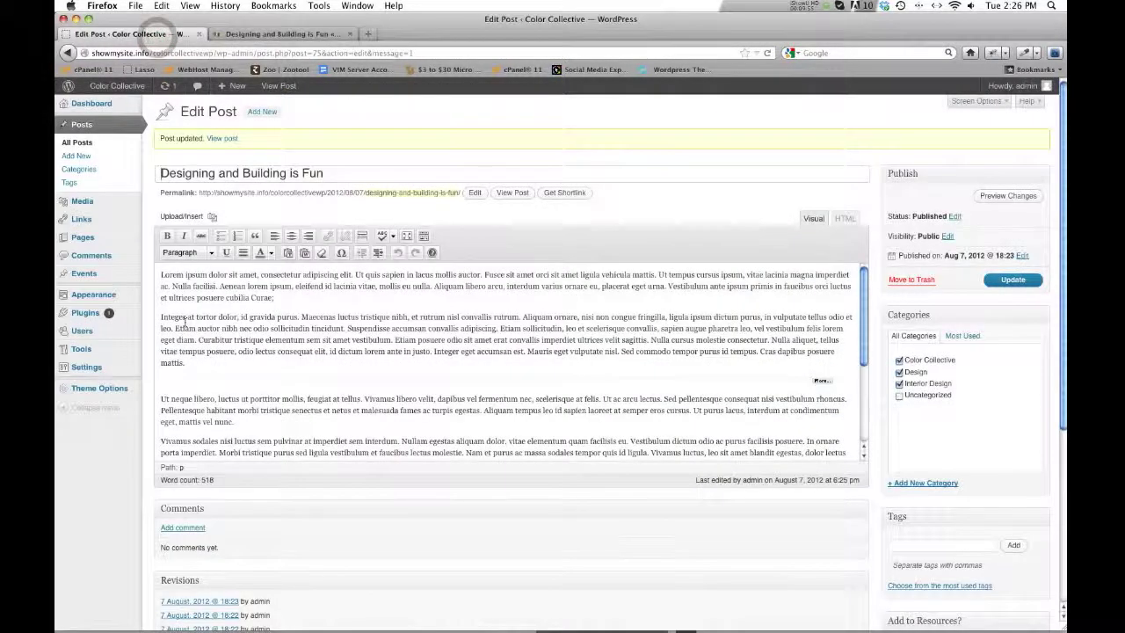
Bold 'Integer at tortor dolor, id gravida purus' and link 'Etiam posuere odio' to #.
{"action": "left_click_drag", "start_coordinate": [159, 316], "coordinate": [298, 317]}
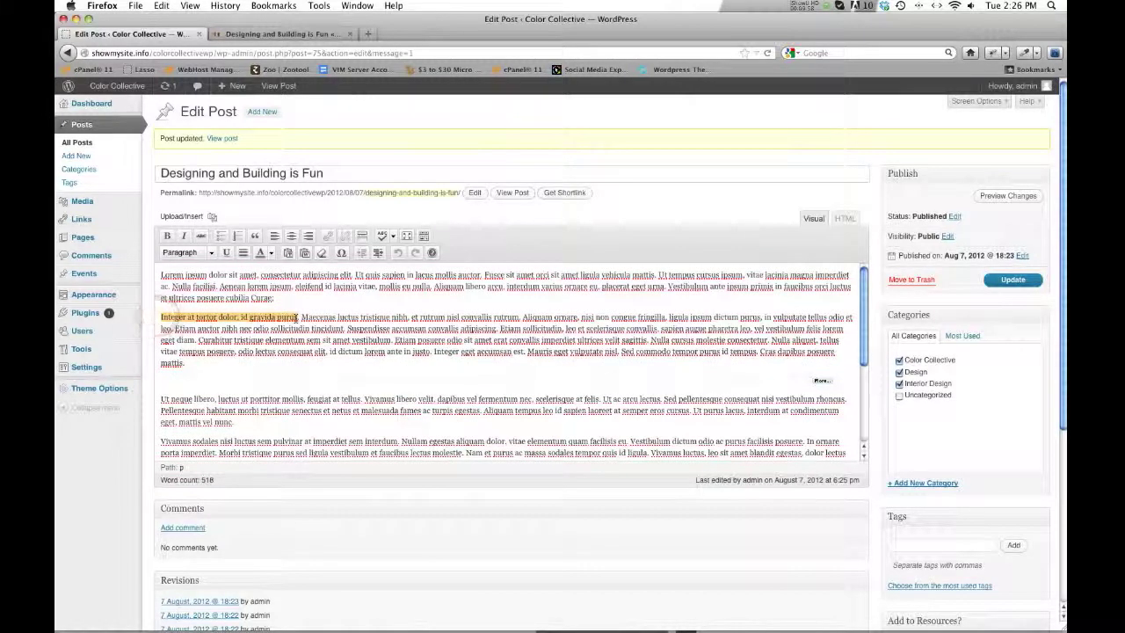
{"action": "left_click", "coordinate": [166, 237]}
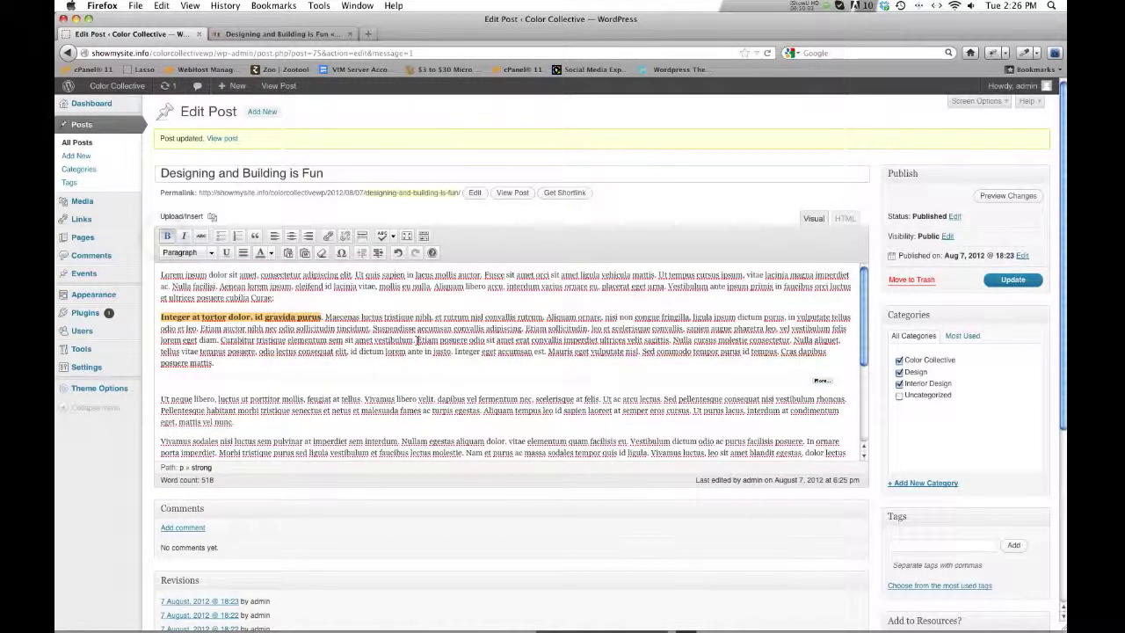
{"action": "left_click_drag", "start_coordinate": [417, 340], "coordinate": [462, 340]}
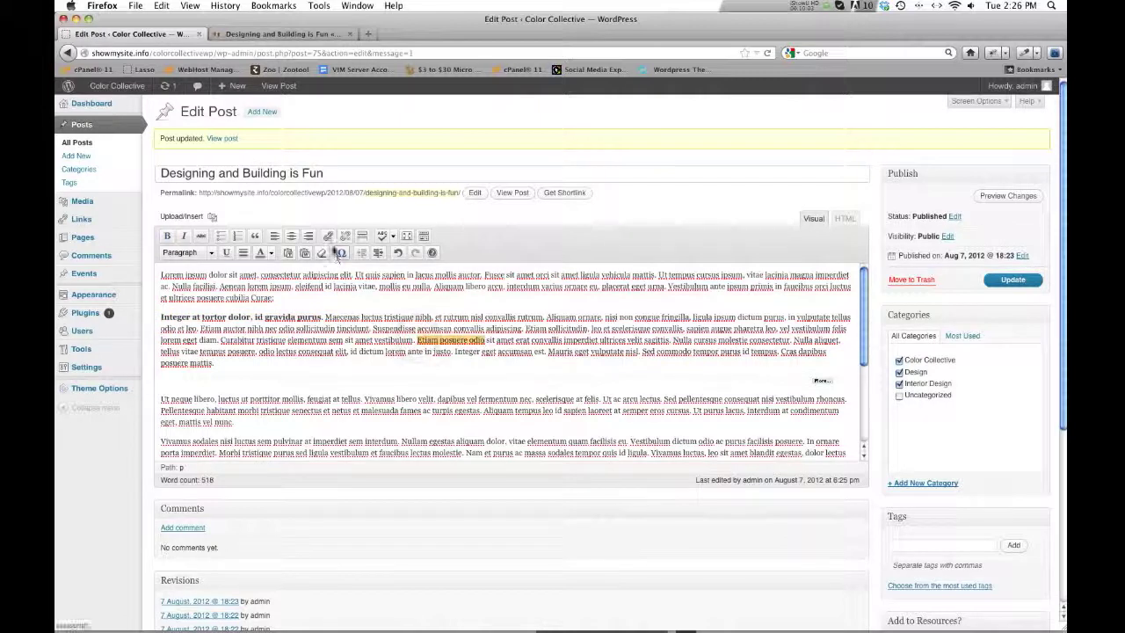
{"action": "left_click", "coordinate": [327, 237]}
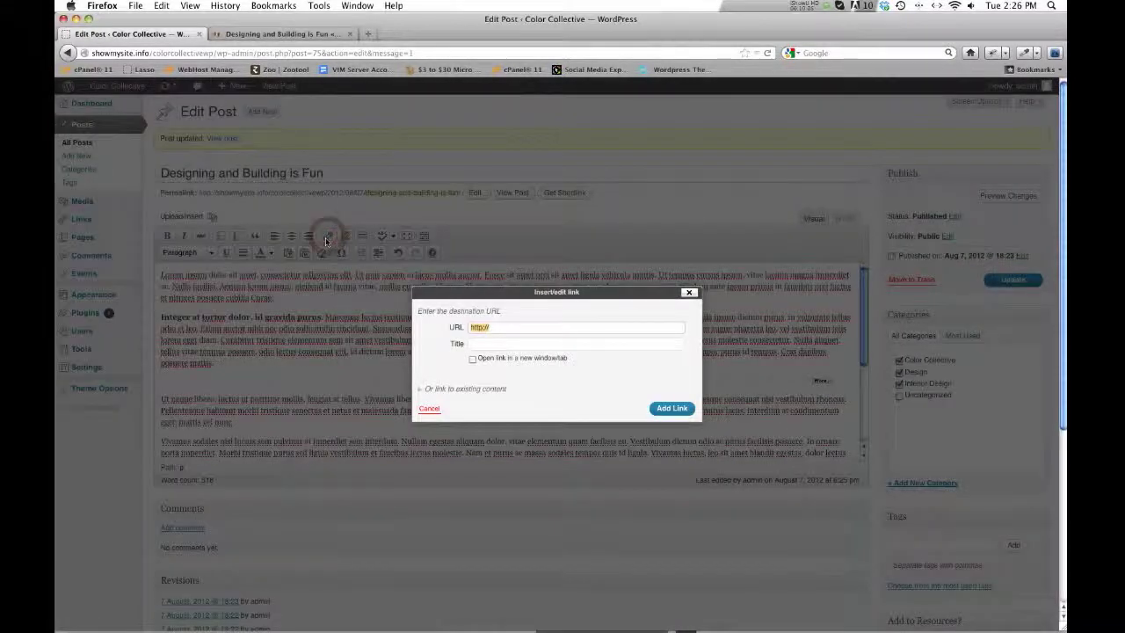
{"action": "type", "text": "#"}
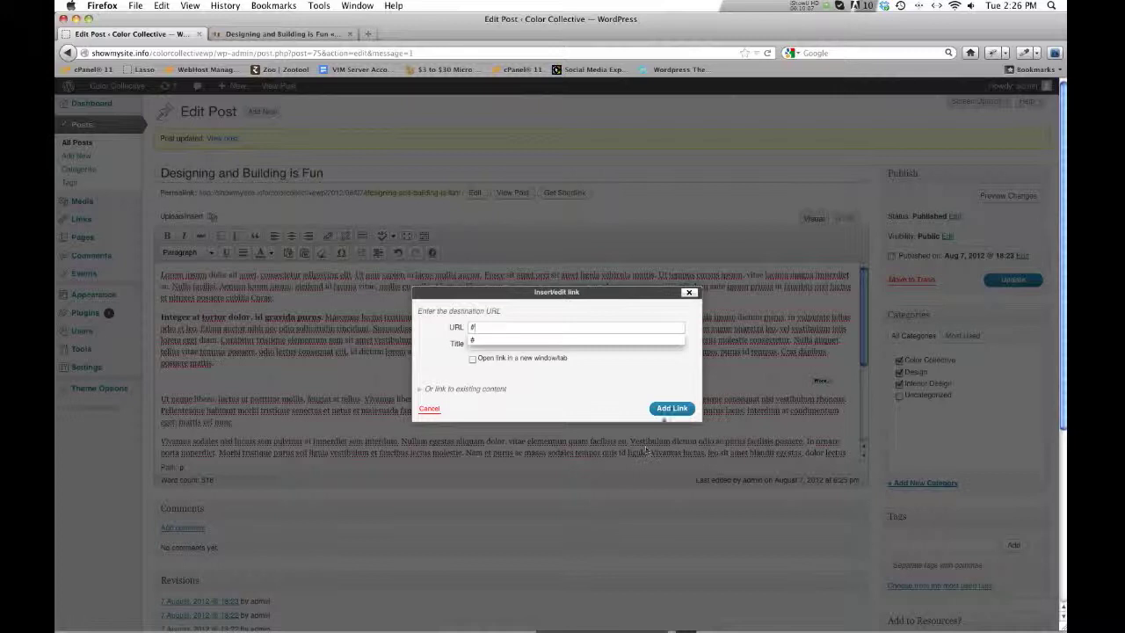
{"action": "left_click", "coordinate": [664, 409]}
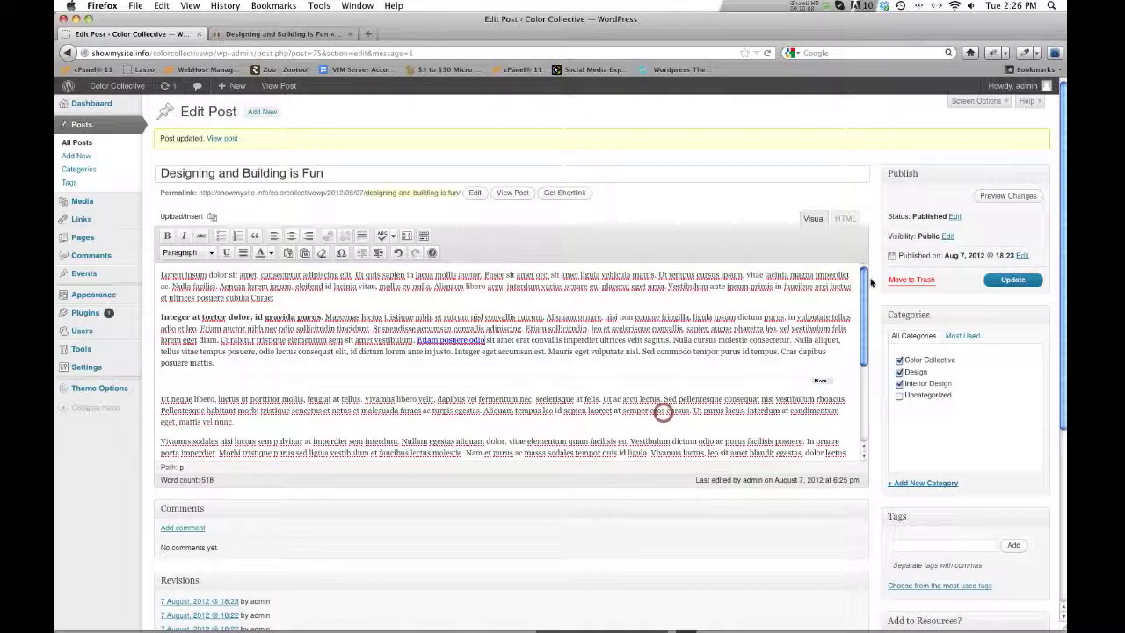
Update the post and reload the live page to check the bold text and link.
{"action": "left_click", "coordinate": [1013, 279]}
{"action": "left_click", "coordinate": [251, 35]}
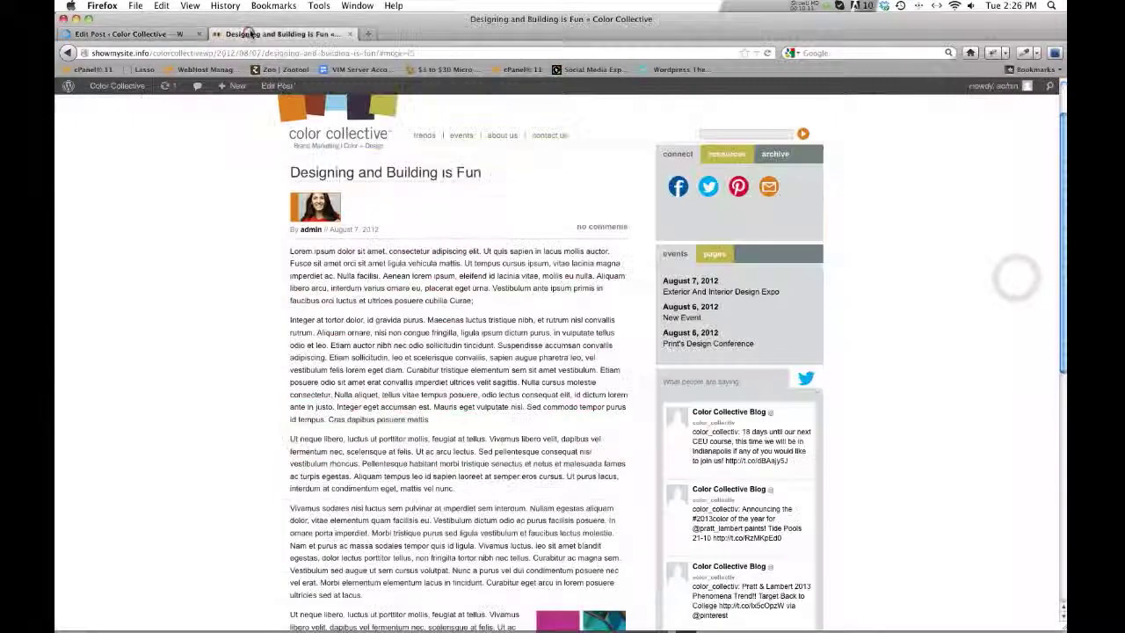
{"action": "left_click", "coordinate": [766, 53]}
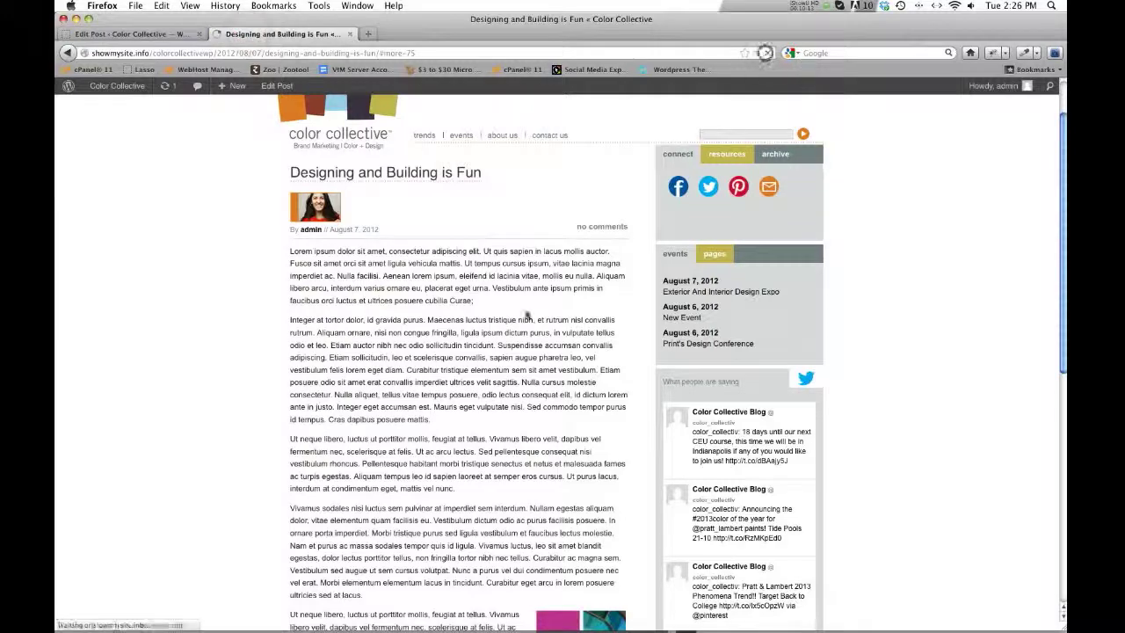
{"action": "scroll", "coordinate": [416, 337], "scroll_direction": "down", "scroll_amount": 5}
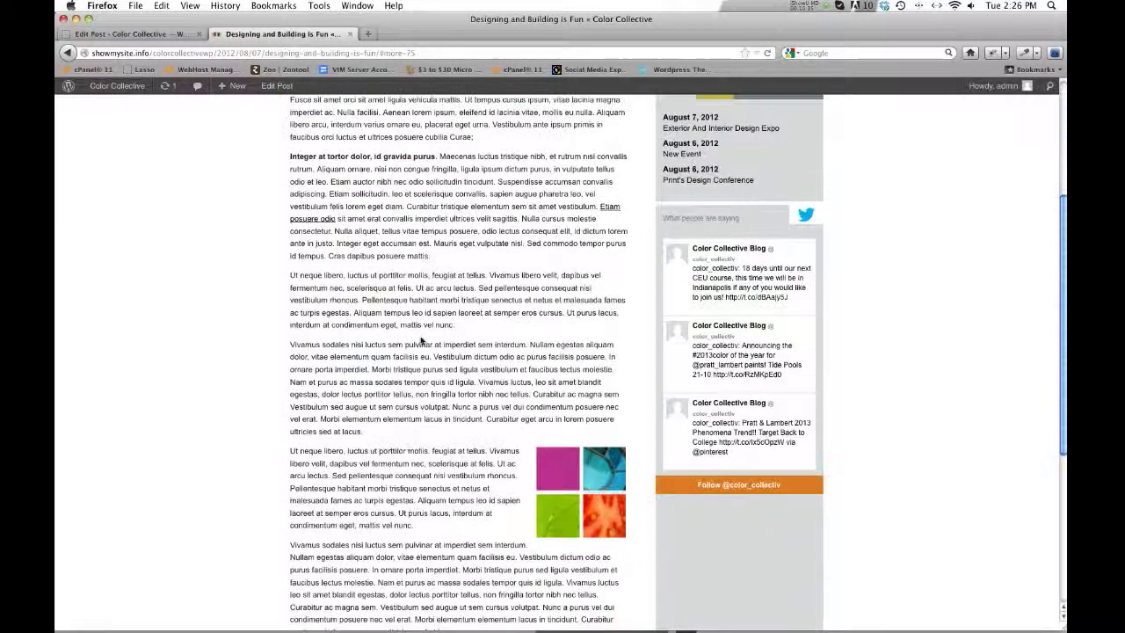
{"action": "scroll", "coordinate": [420, 347], "scroll_direction": "up", "scroll_amount": 3}
{"action": "scroll", "coordinate": [423, 352], "scroll_direction": "up", "scroll_amount": 2}
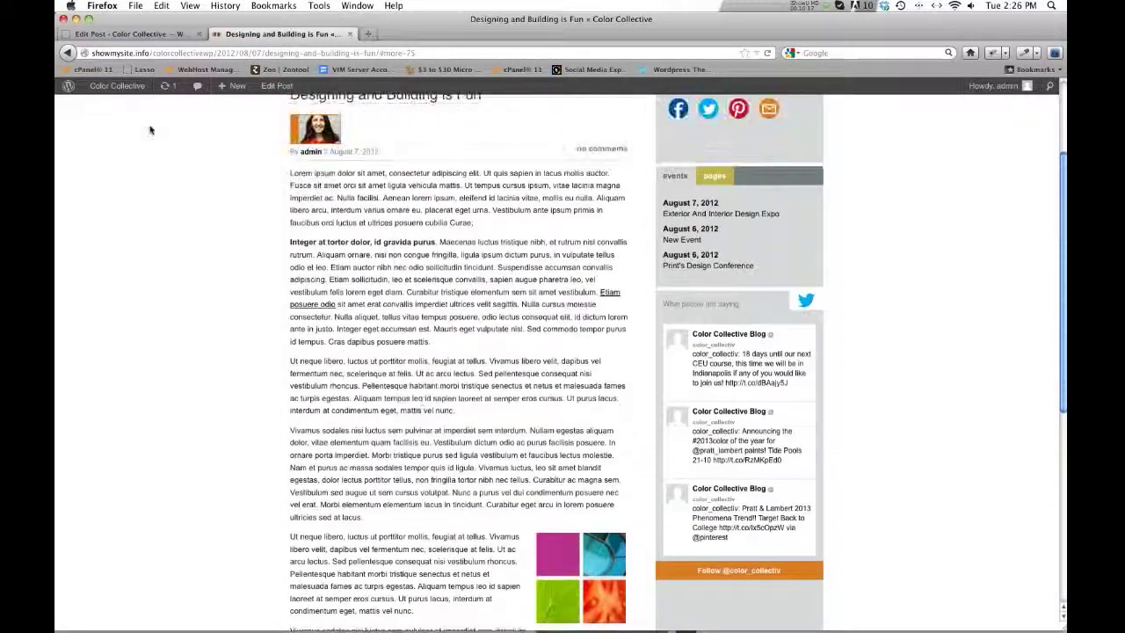
{"action": "left_click", "coordinate": [151, 35]}
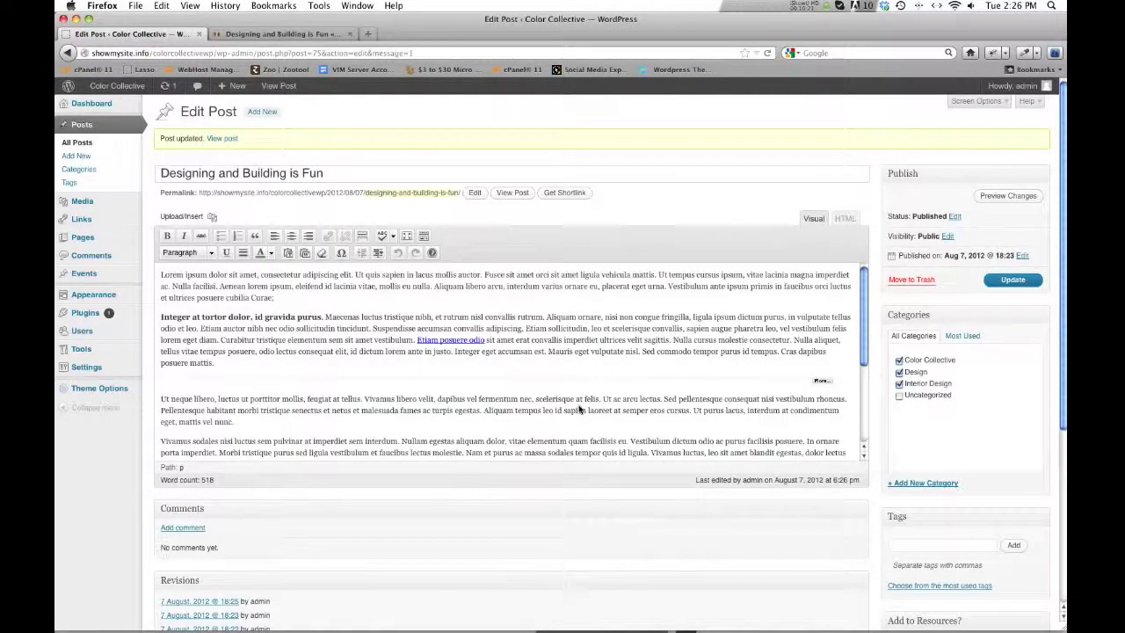
Choose 'yes' in the Add to Resources? dropdown and update the post.
{"action": "scroll", "coordinate": [884, 460], "scroll_direction": "down", "scroll_amount": 3}
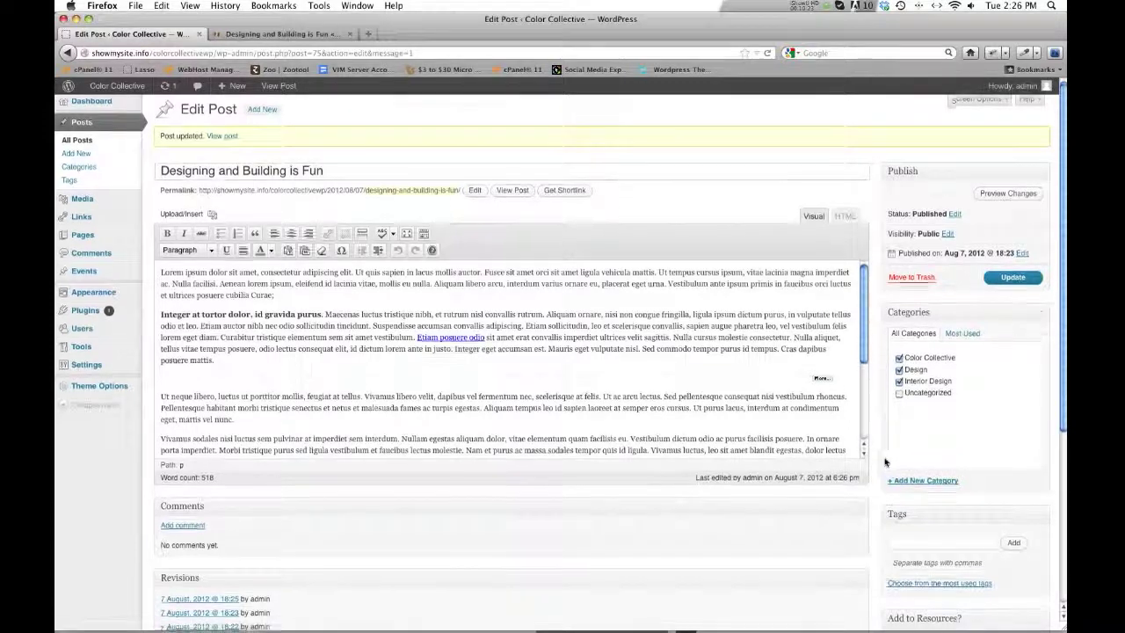
{"action": "scroll", "coordinate": [856, 458], "scroll_direction": "down", "scroll_amount": 5}
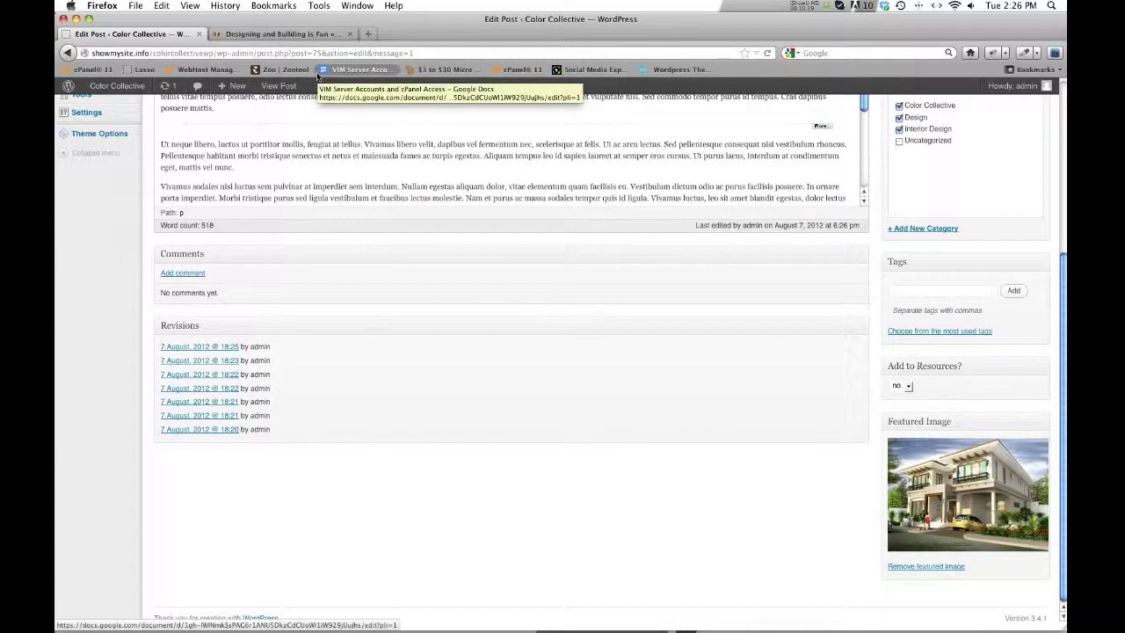
{"action": "scroll", "coordinate": [775, 416], "scroll_direction": "up", "scroll_amount": 1}
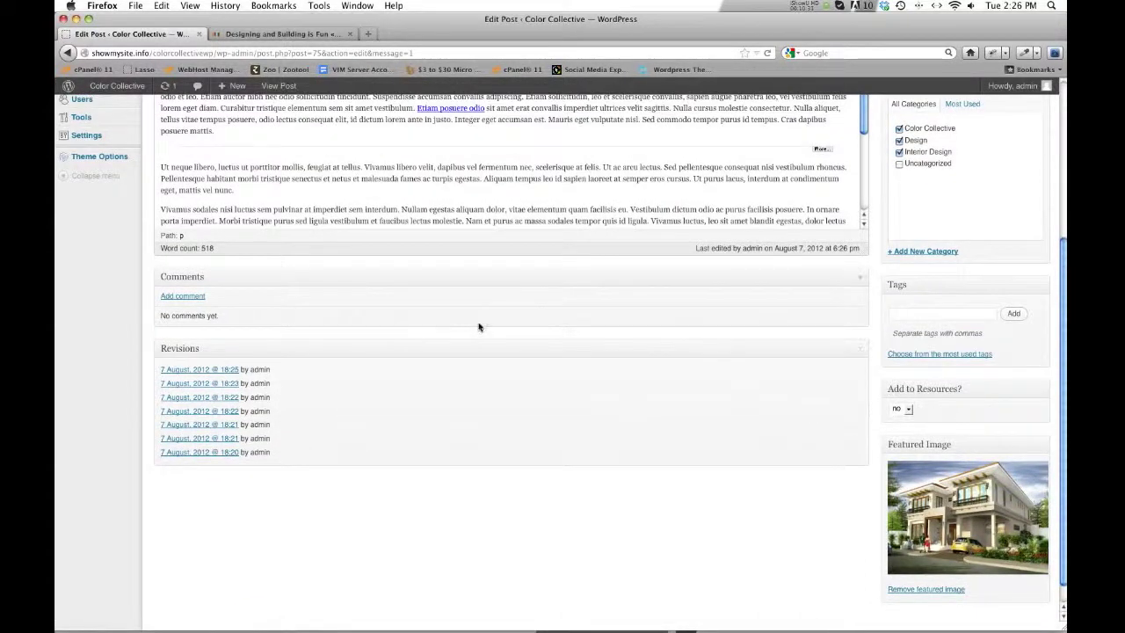
{"action": "scroll", "coordinate": [479, 327], "scroll_direction": "up", "scroll_amount": 6}
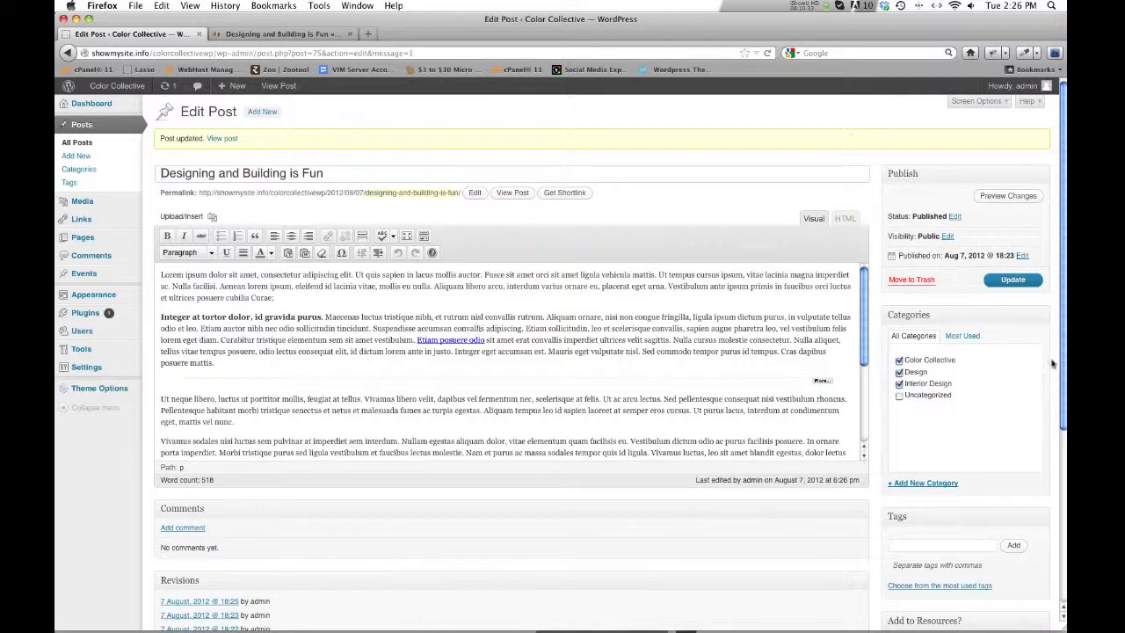
{"action": "scroll", "coordinate": [1052, 363], "scroll_direction": "down", "scroll_amount": 5}
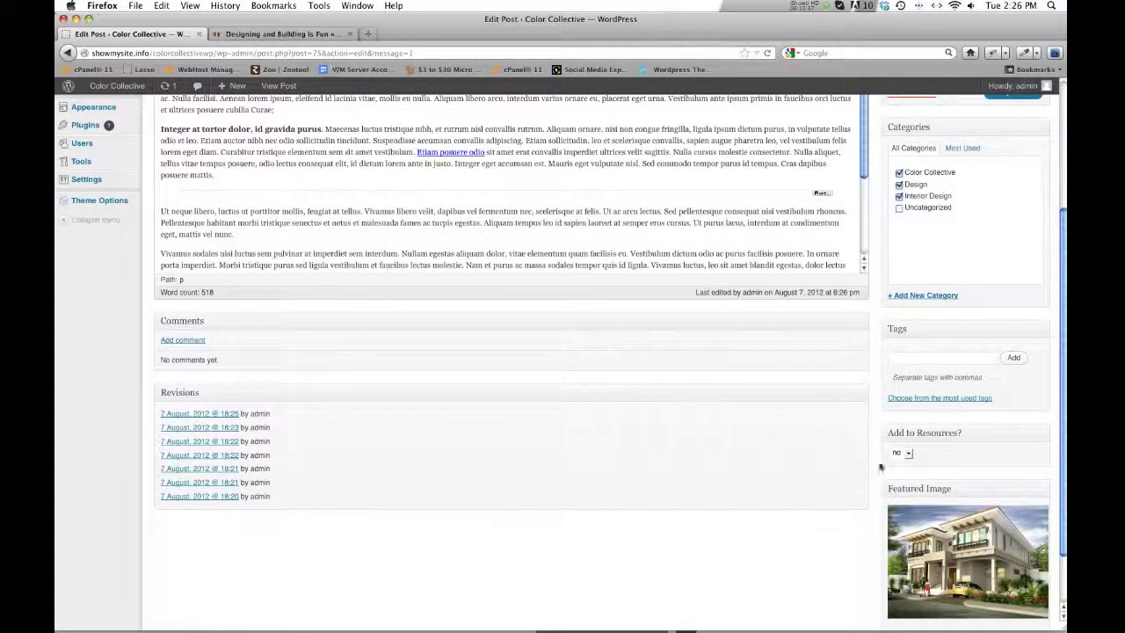
{"action": "left_click", "coordinate": [908, 453]}
{"action": "left_click", "coordinate": [905, 474]}
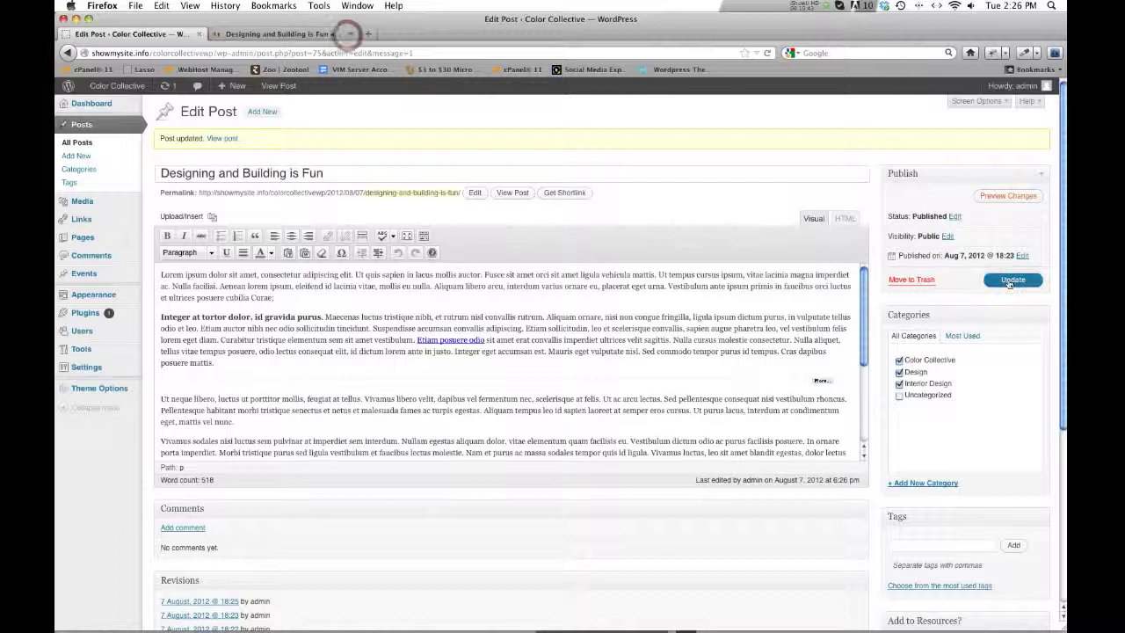
{"action": "left_click", "coordinate": [1011, 279]}
Check the live sidebar's resources list, then return to the editor.
{"action": "left_click", "coordinate": [257, 36]}
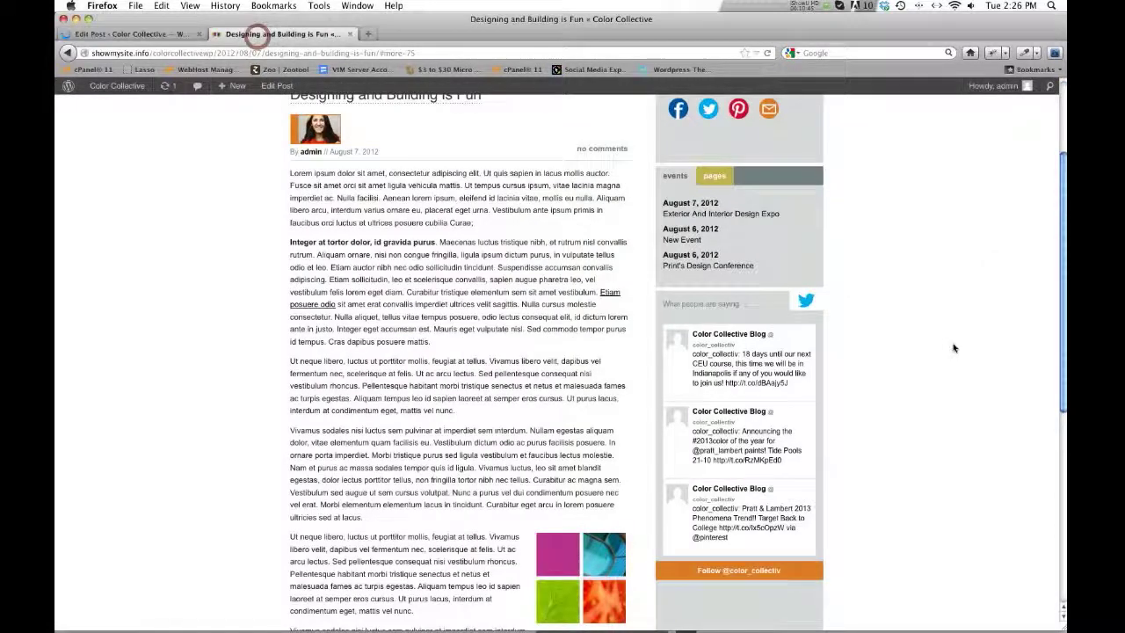
{"action": "scroll", "coordinate": [955, 352], "scroll_direction": "up", "scroll_amount": 3}
{"action": "left_click", "coordinate": [721, 217]}
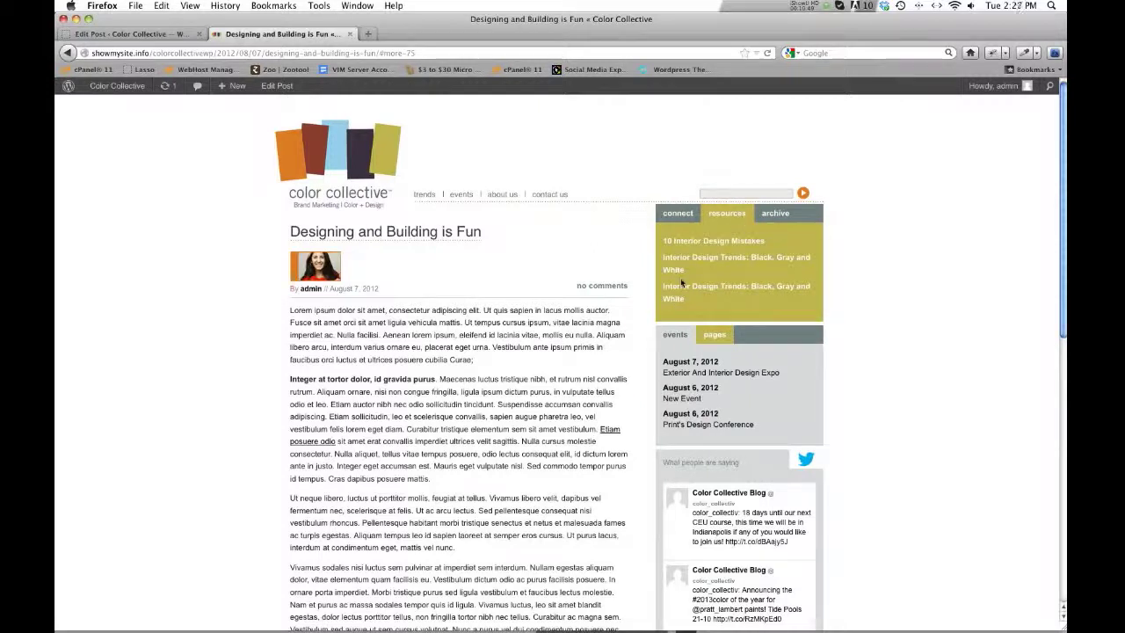
{"action": "left_click", "coordinate": [132, 34]}
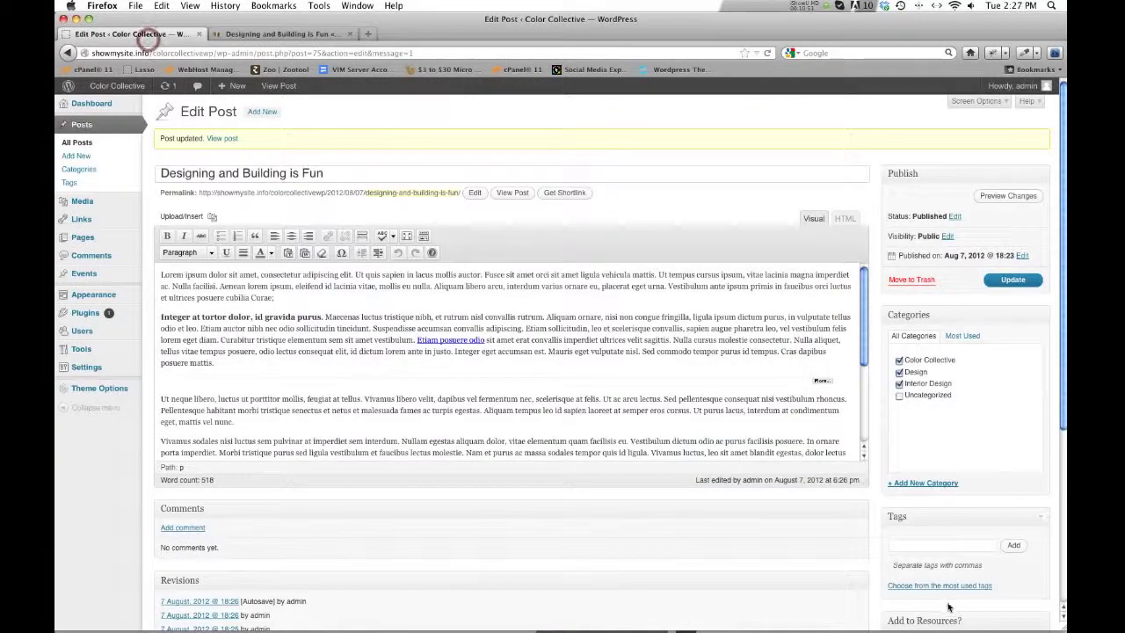
{"action": "scroll", "coordinate": [947, 607], "scroll_direction": "down", "scroll_amount": 3}
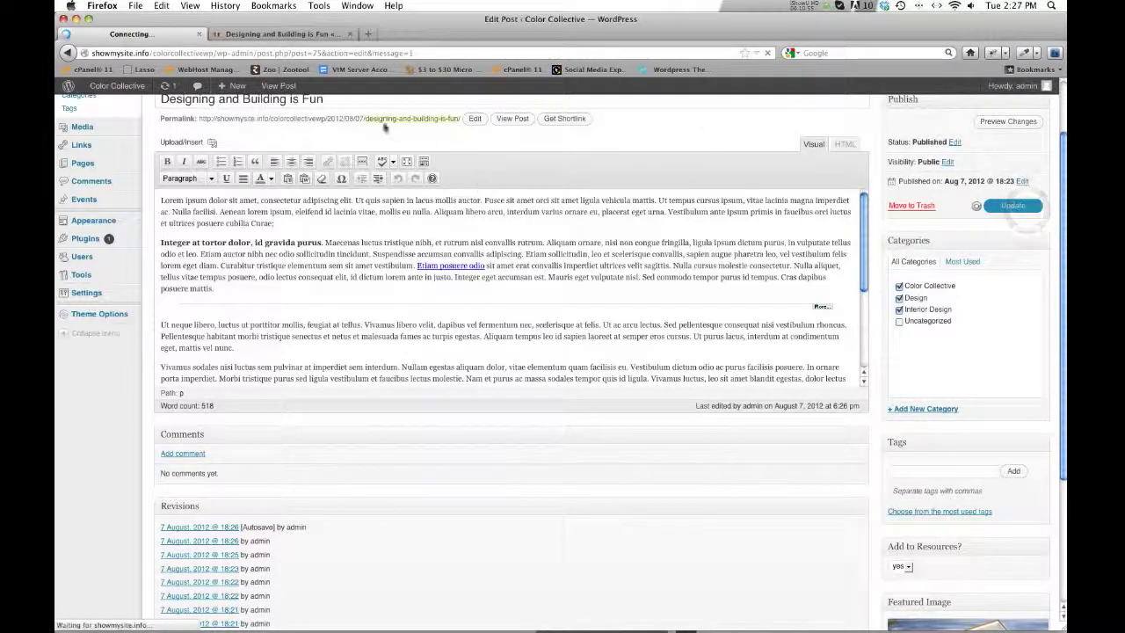
Reload the live post and confirm 'Designing and Building is Fun' is under resources, then browse archives and social tabs.
{"action": "left_click", "coordinate": [305, 34]}
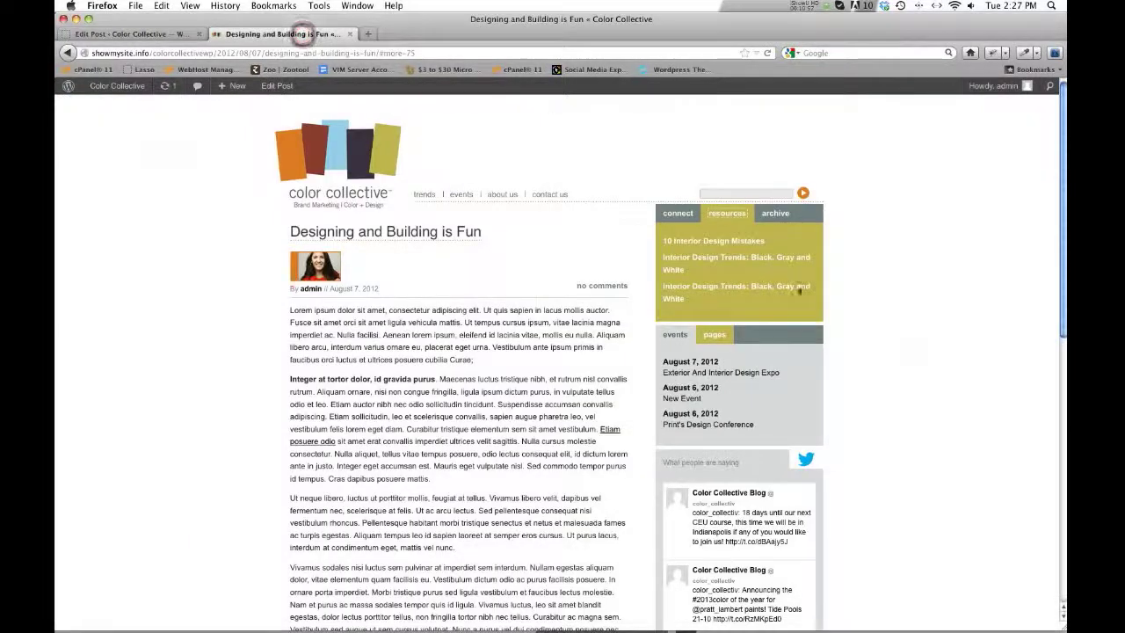
{"action": "left_click", "coordinate": [767, 55]}
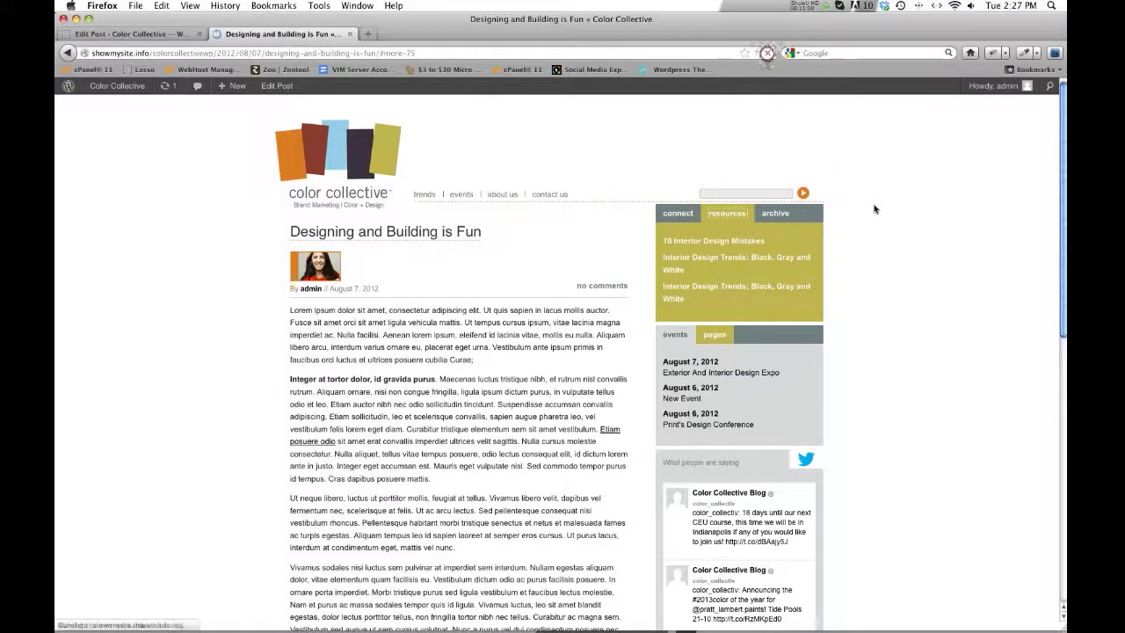
{"action": "left_click", "coordinate": [725, 213]}
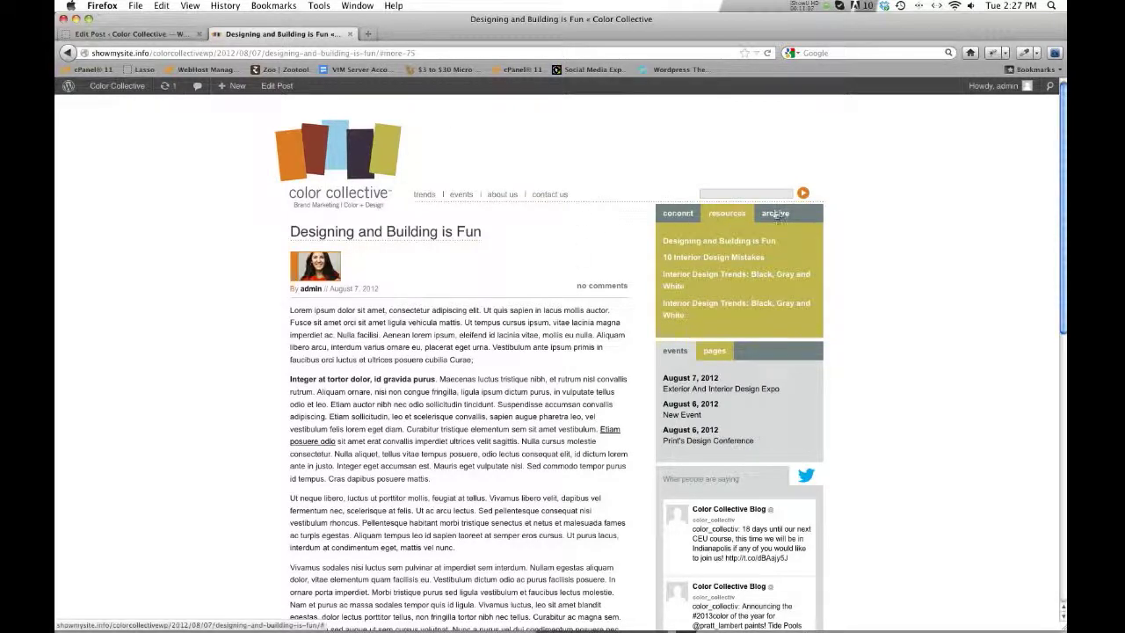
{"action": "left_click", "coordinate": [776, 214]}
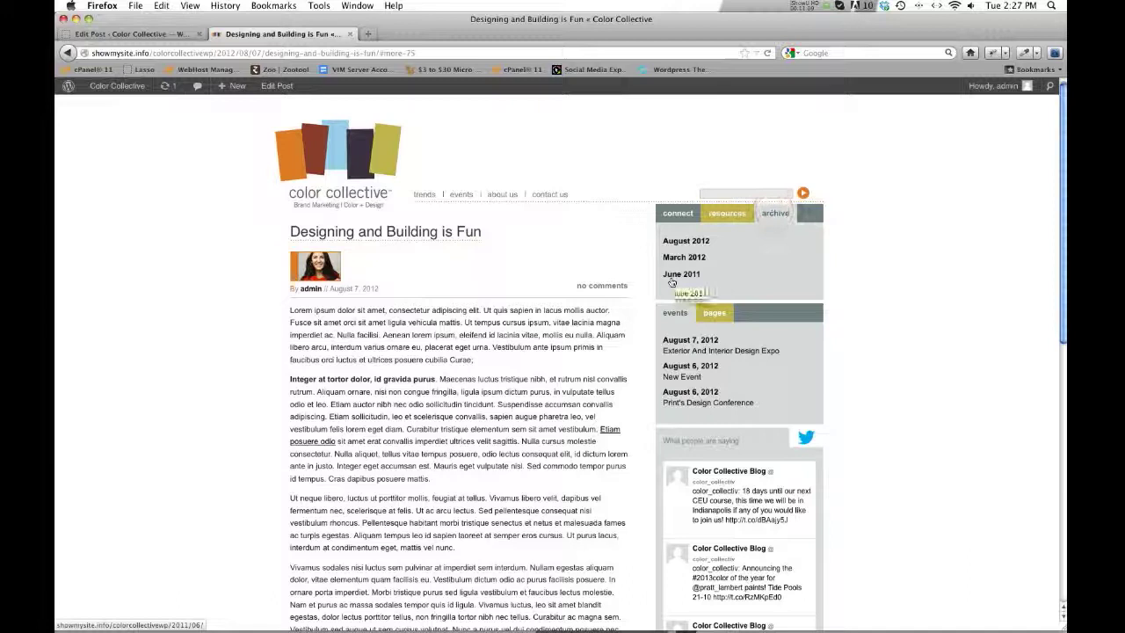
{"action": "left_click", "coordinate": [673, 212]}
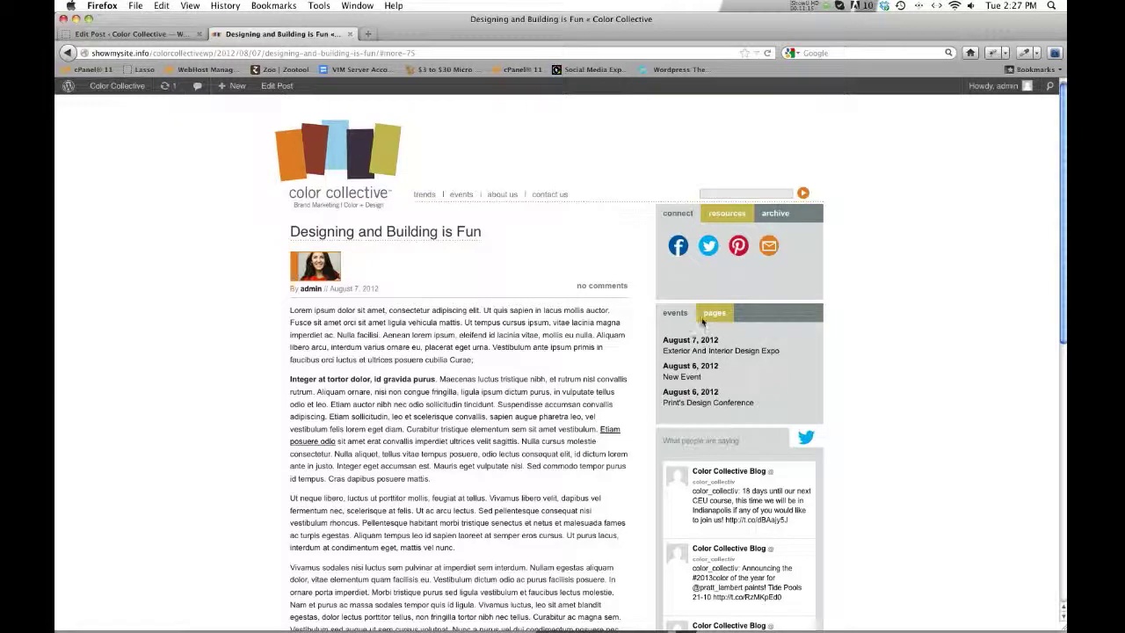
Switch back to the Edit Post tab for 'Designing and Building is Fun'.
{"action": "left_click", "coordinate": [169, 34]}
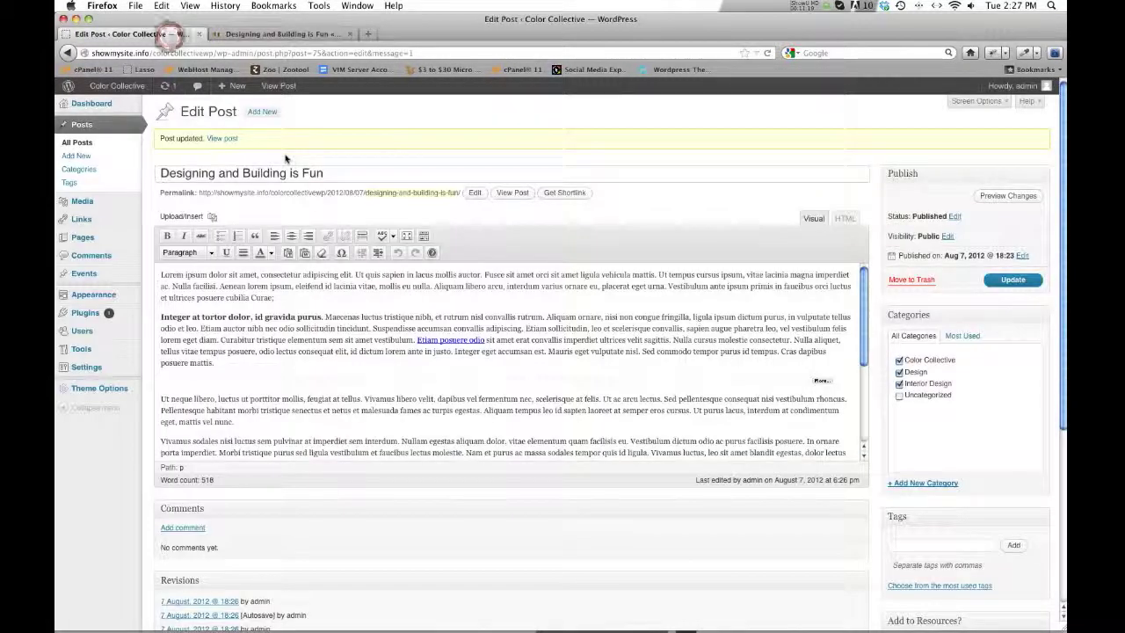